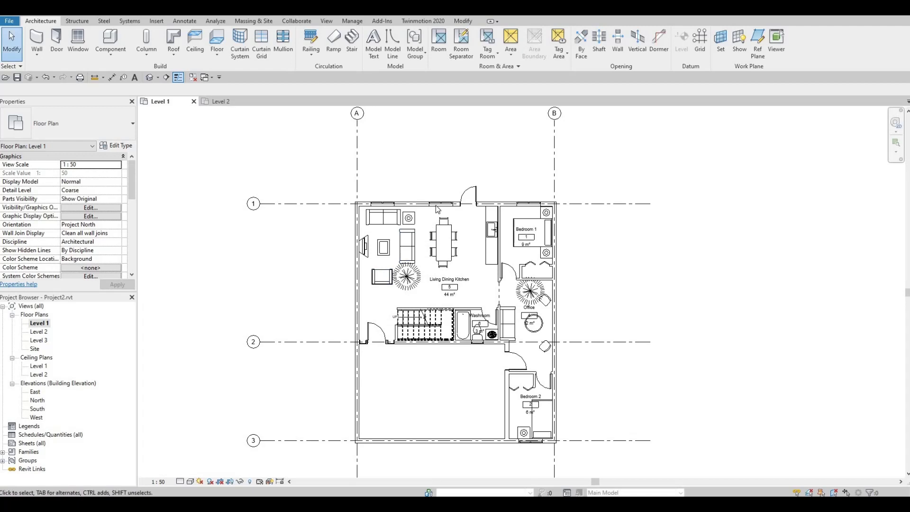
# On Level 2, place two 1200 x 1100mm M_Window-Double-Hung-Double windows in the Master's Bedroom exterior wall along grid 1.
pyautogui.click(436, 205)
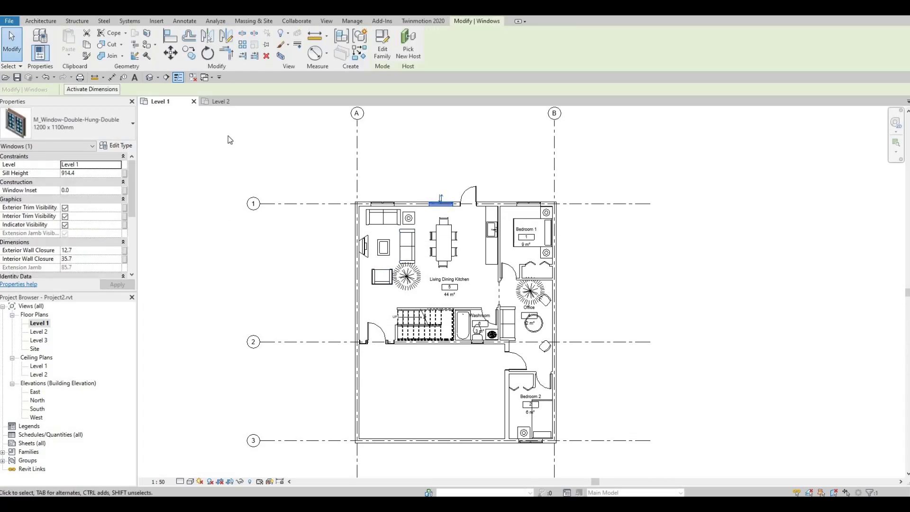
pyautogui.click(358, 57)
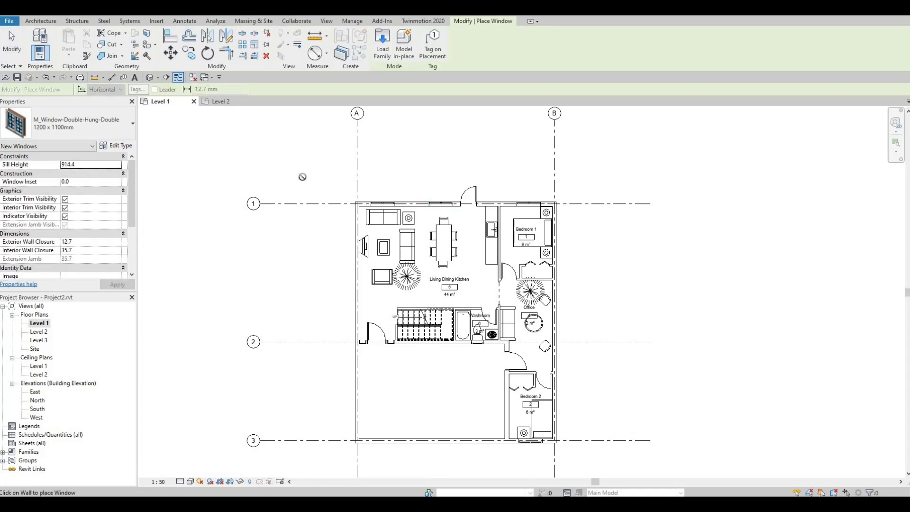
pyautogui.doubleClick(39, 331)
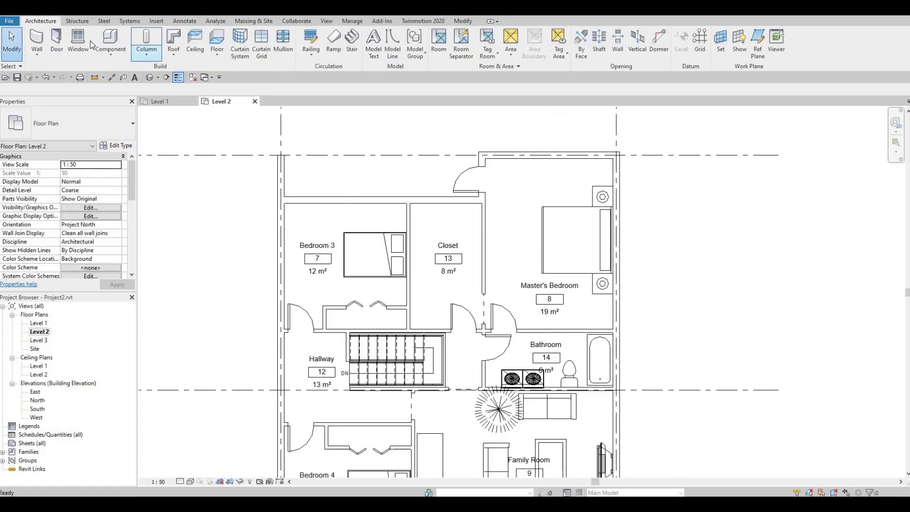
pyautogui.click(78, 39)
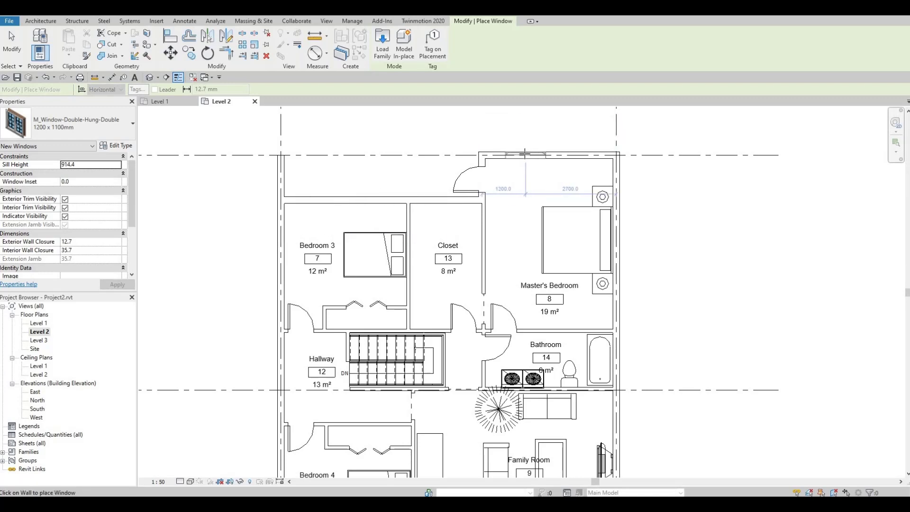
pyautogui.click(544, 153)
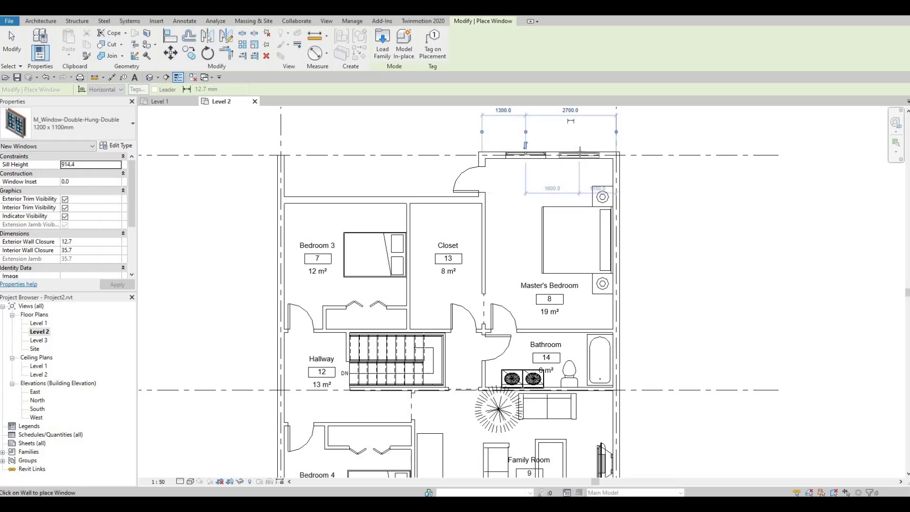
# Add the same window type to the exterior walls: two in the Family Room and two in Bedroom 4 near grid 3, and one in Bedroom 3.
pyautogui.scroll(-5, 549, 379)
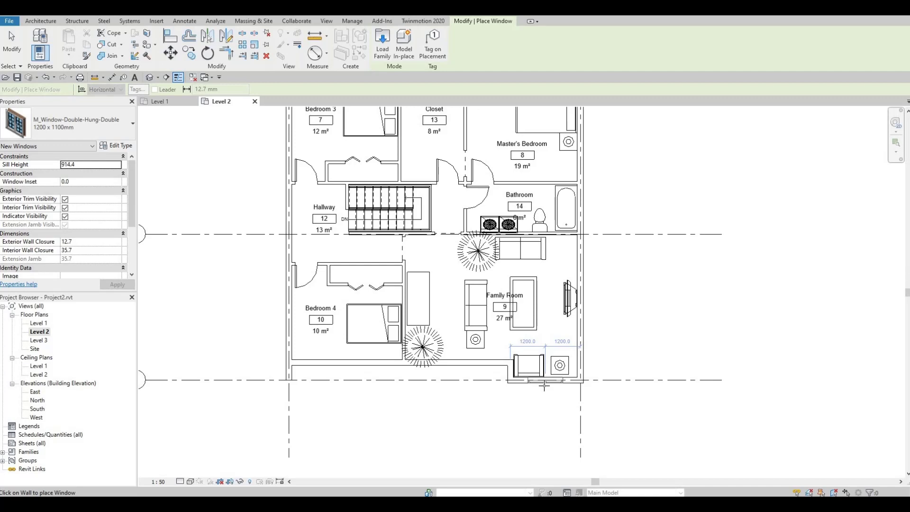
pyautogui.click(543, 384)
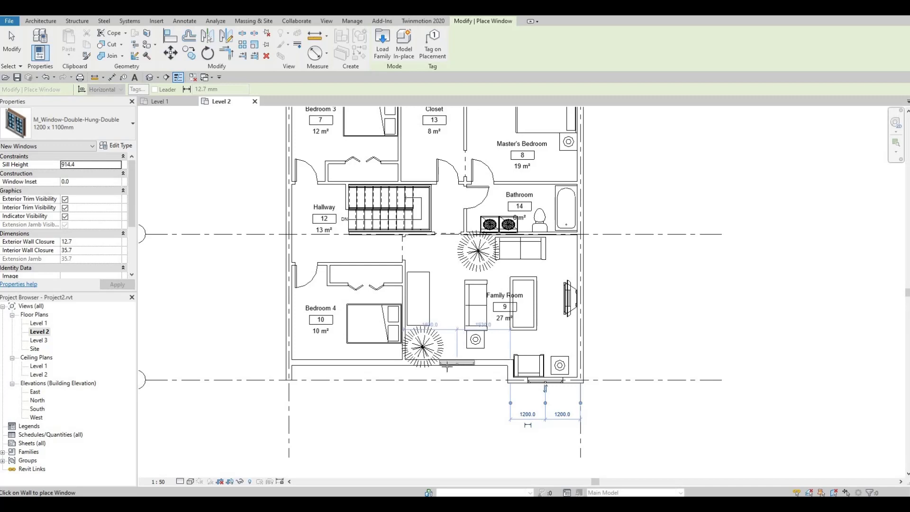
pyautogui.click(447, 364)
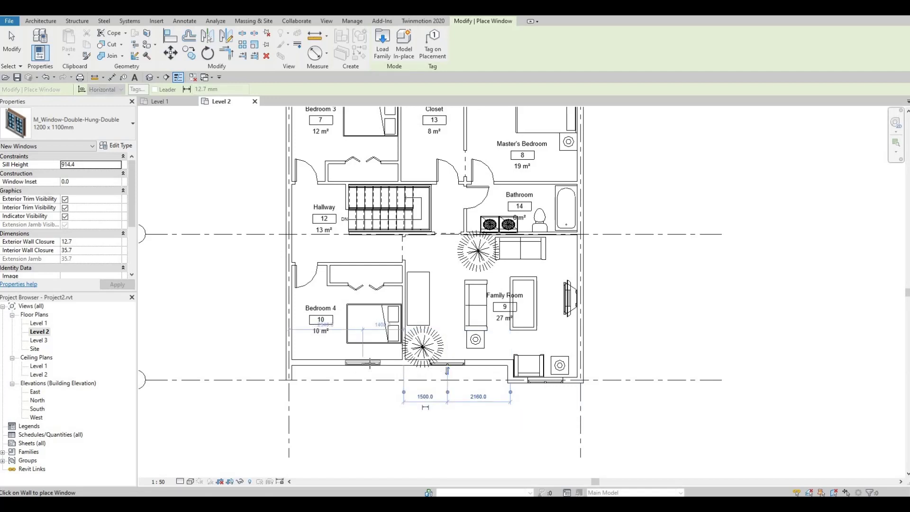
pyautogui.click(371, 364)
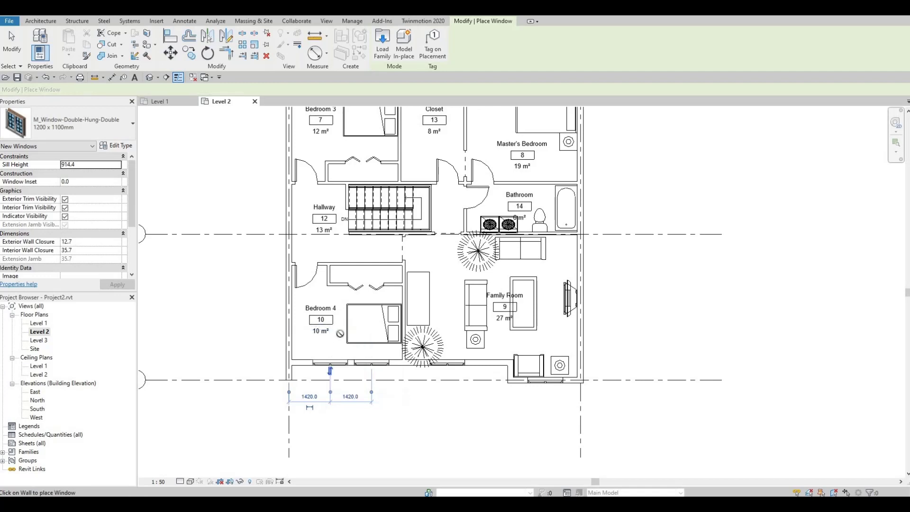
pyautogui.moveTo(347, 163); pyautogui.dragTo(350, 276, button='middle')
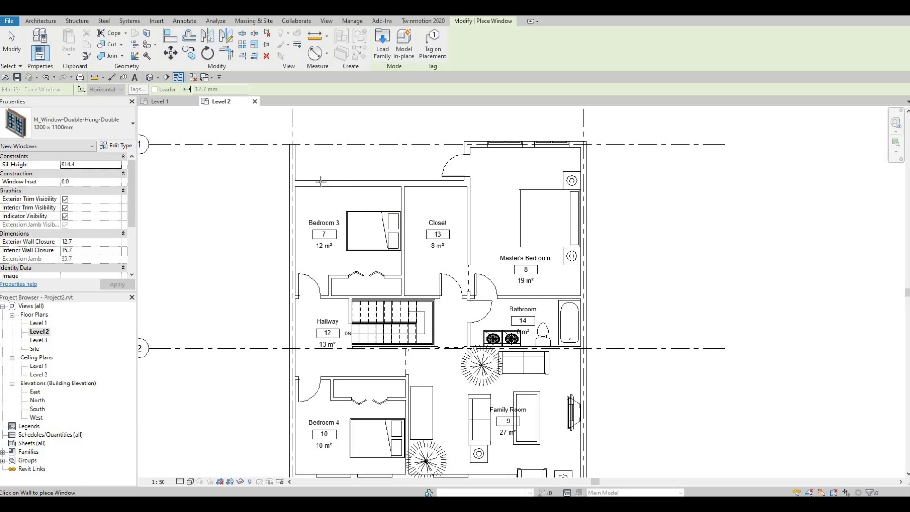
pyautogui.click(373, 180)
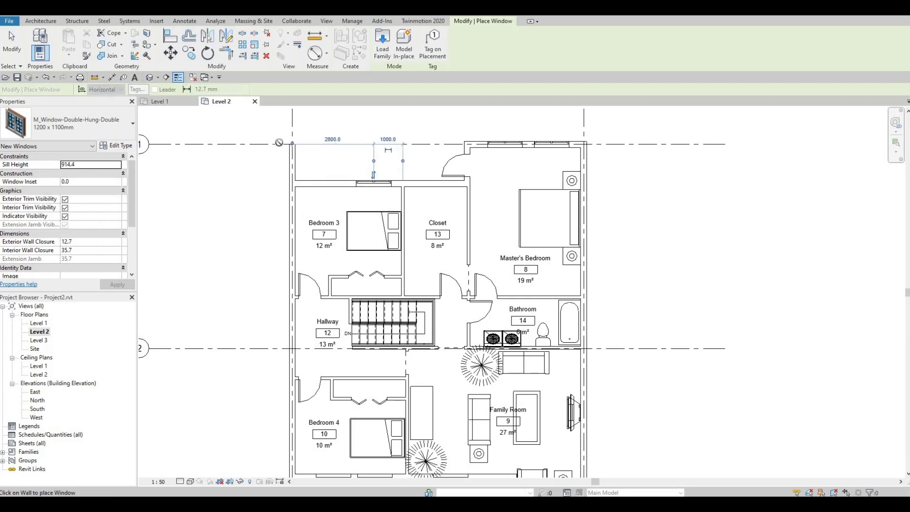
# Place a 1730 x 2032mm M_Sliding-2 Panel door beside the window in Bedroom 3's outer wall, about 1200 mm from grid A.
pyautogui.click(33, 20)
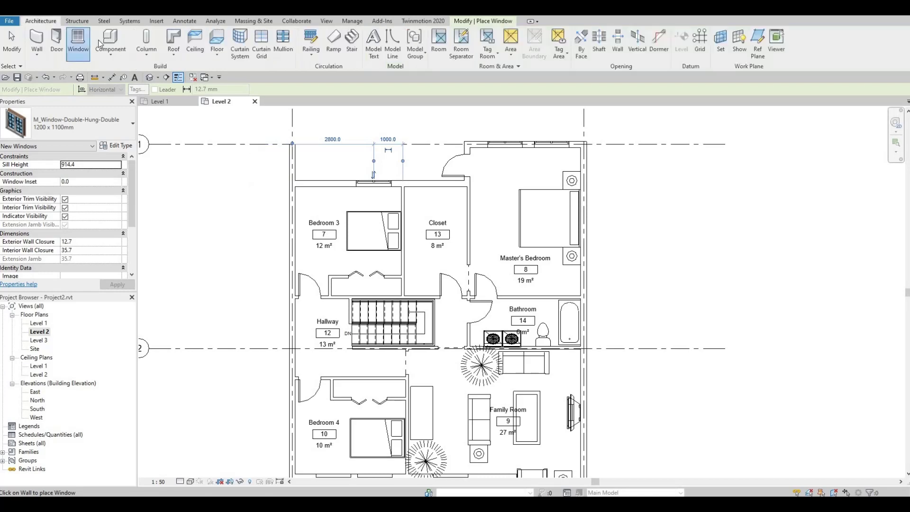
pyautogui.click(57, 38)
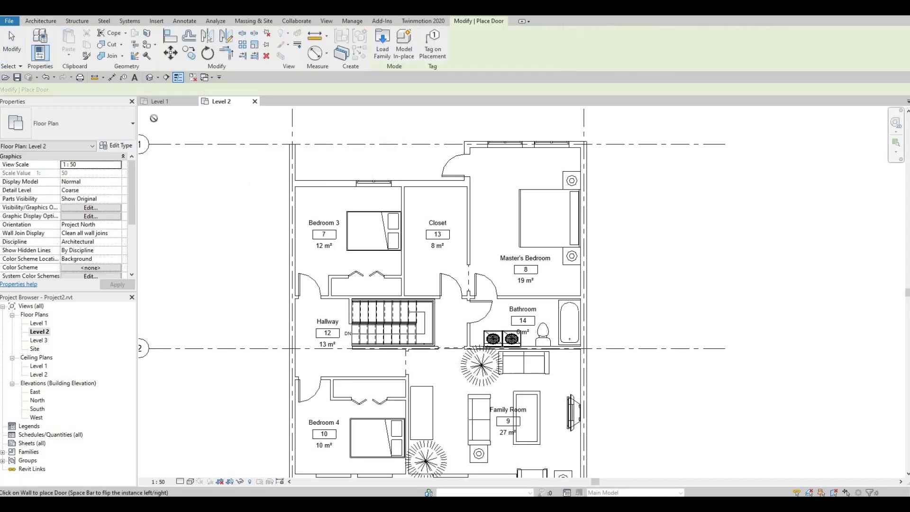
pyautogui.click(79, 123)
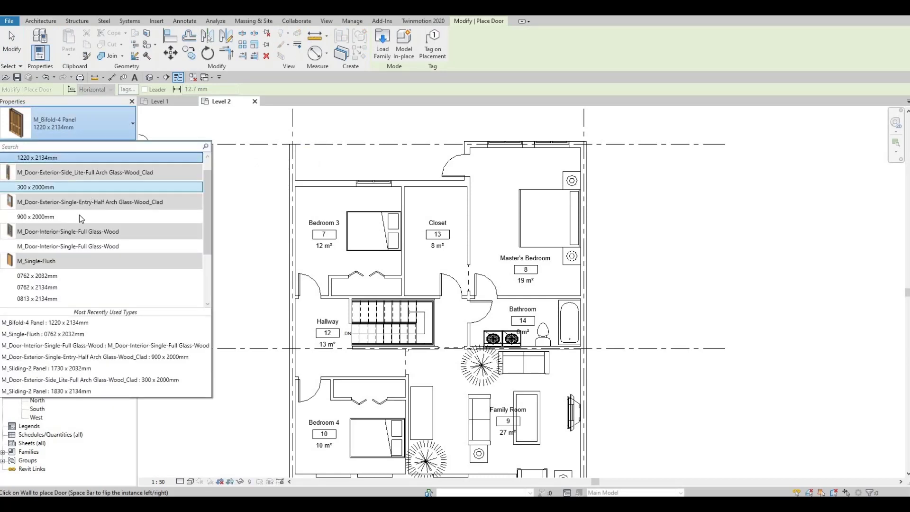
pyautogui.scroll(-3, 79, 217)
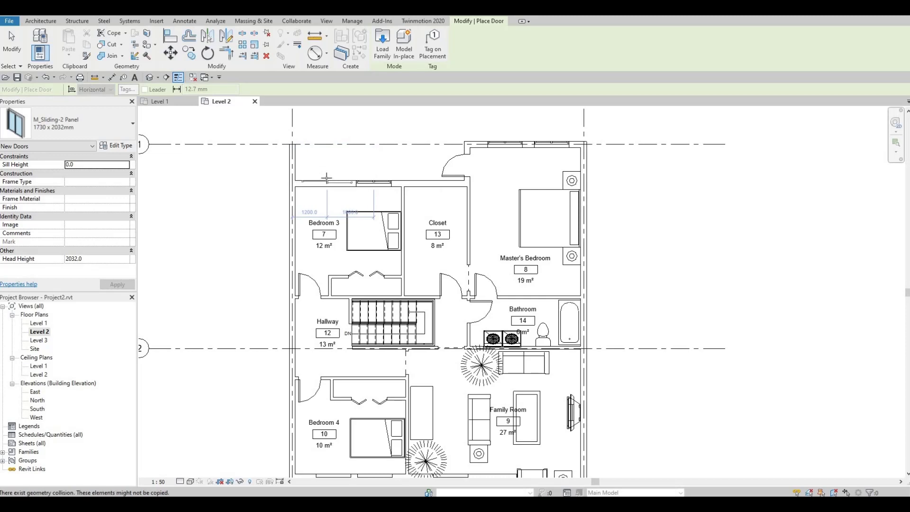
pyautogui.press('Escape')
pyautogui.press('Escape')
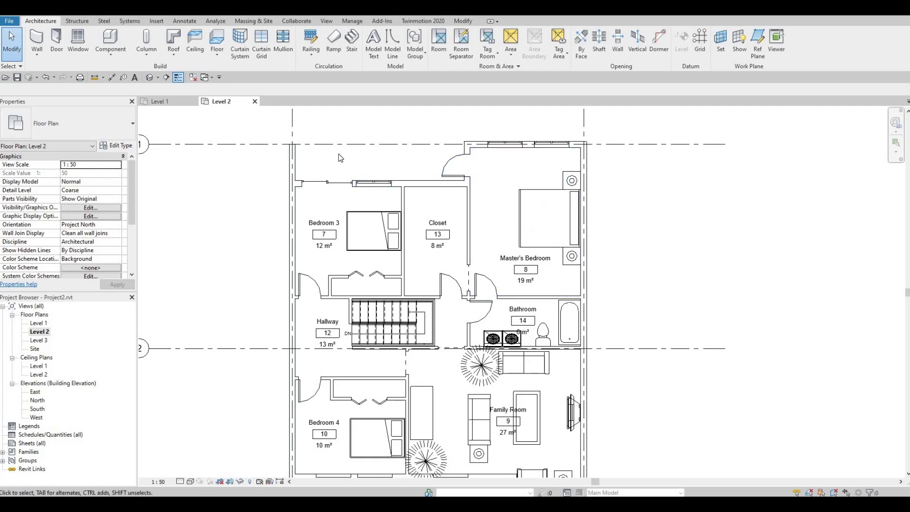
# Draw a room separation line along grid 1 from grid A to the Master's Bedroom wall, closing off the balcony area.
pyautogui.moveTo(356, 169); pyautogui.dragTo(400, 198, button='middle')
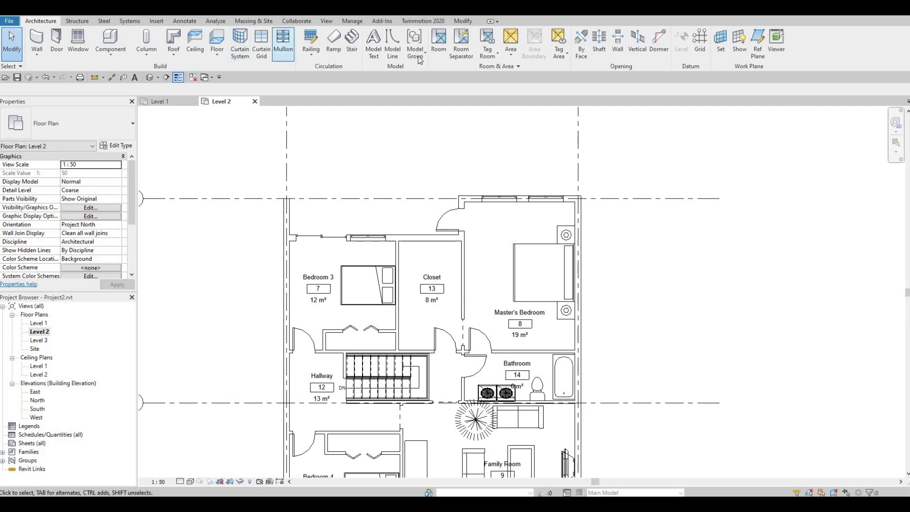
pyautogui.click(460, 44)
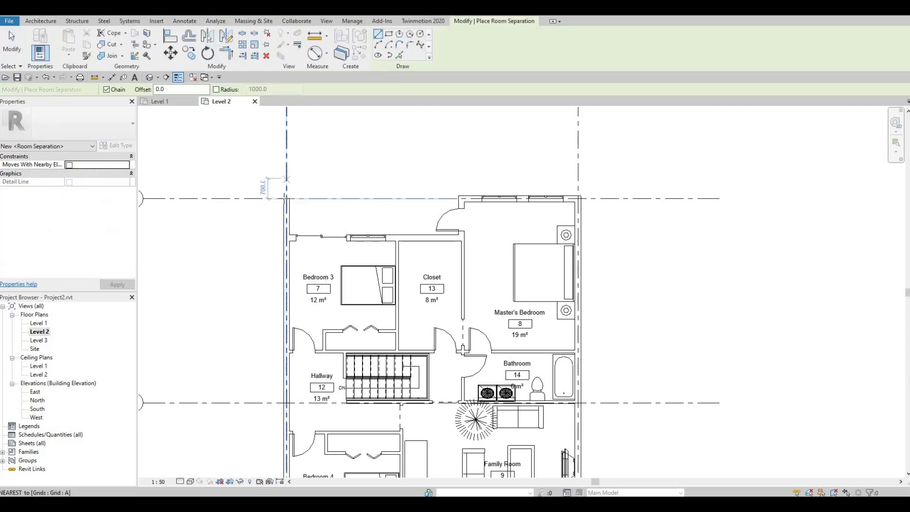
pyautogui.click(286, 198)
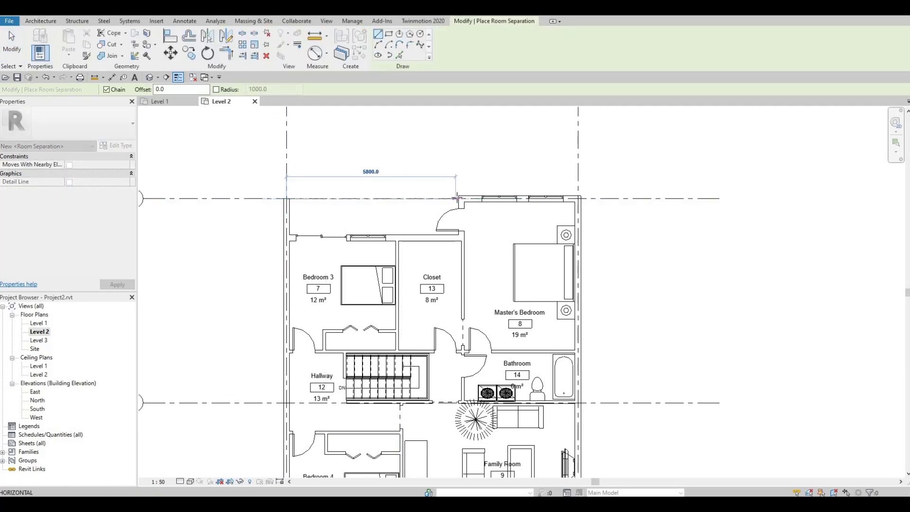
pyautogui.press('Escape')
pyautogui.press('Escape')
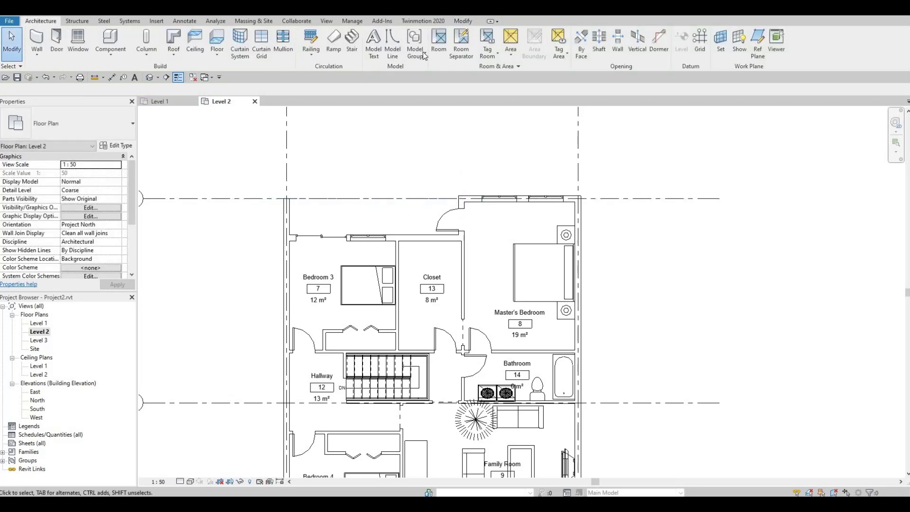
# Place a tagged room in the enclosed area outside Bedroom 3 and the Closet, adjusting its height limits.
pyautogui.click(439, 43)
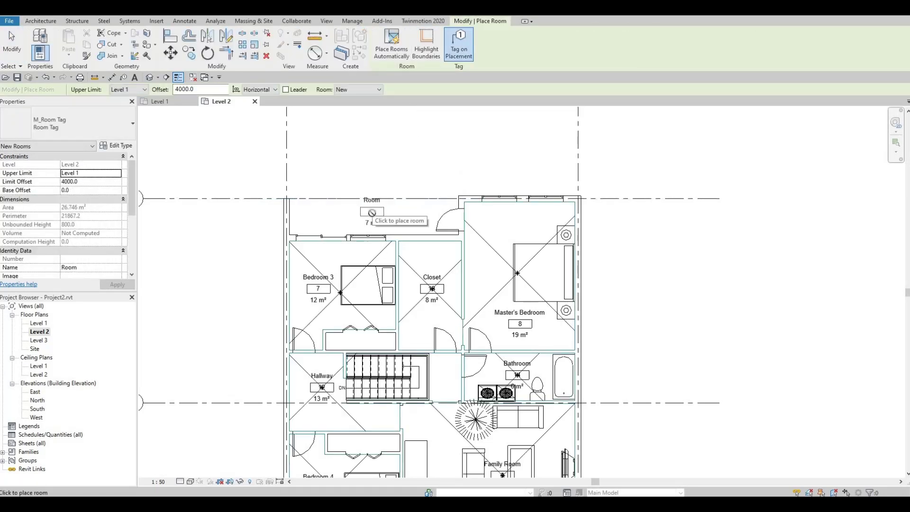
pyautogui.click(373, 217)
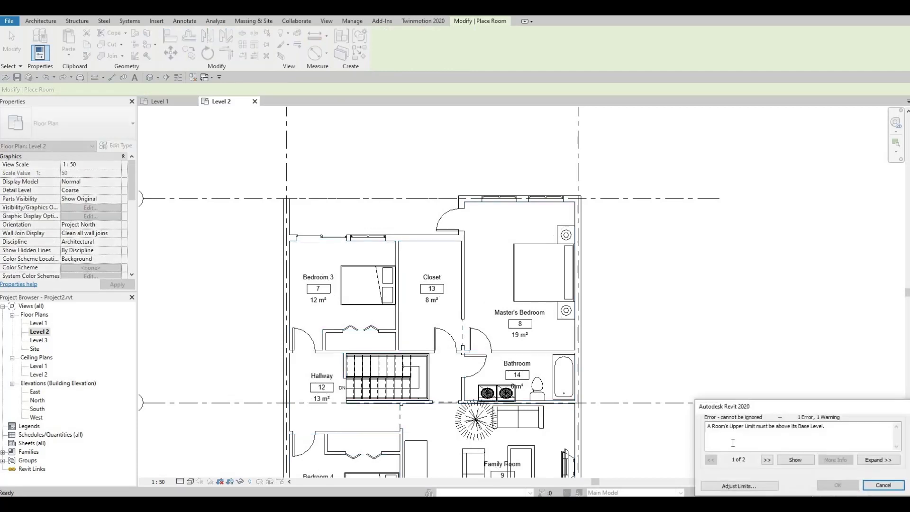
pyautogui.click(739, 485)
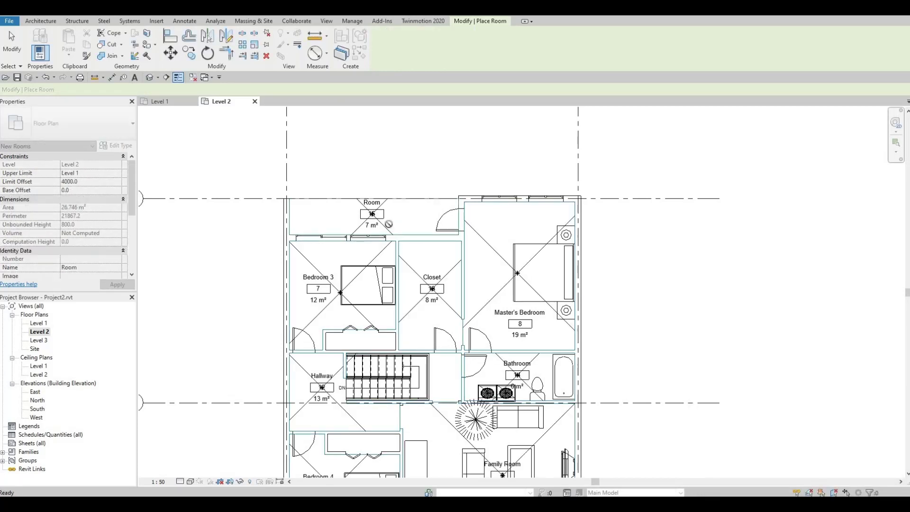
pyautogui.press('Escape')
pyautogui.press('Escape')
# Rename the new room outside Bedroom 3 as Balcony.
pyautogui.click(371, 203)
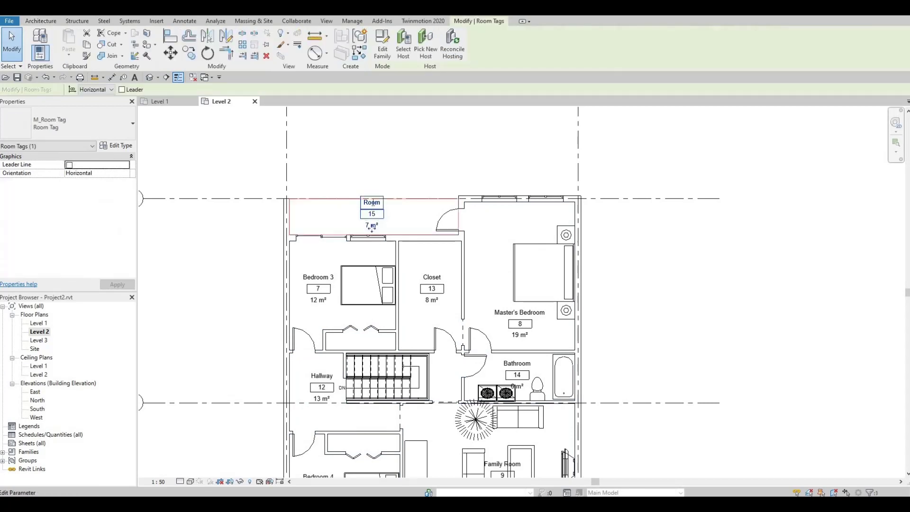
pyautogui.click(371, 202)
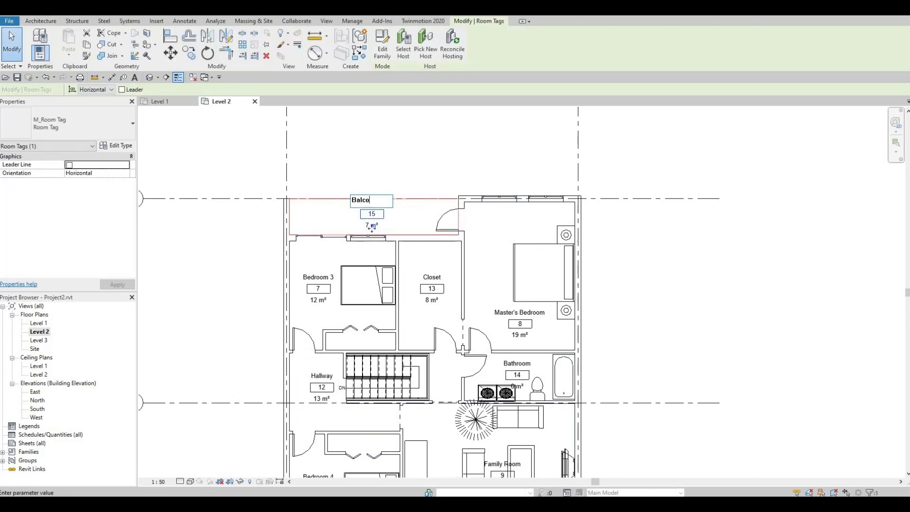
pyautogui.click(394, 154)
pyautogui.click(395, 154)
# Open the default 3D view and examine the placed windows and doors from several sides of the building.
pyautogui.moveTo(424, 349); pyautogui.dragTo(447, 307, button='middle')
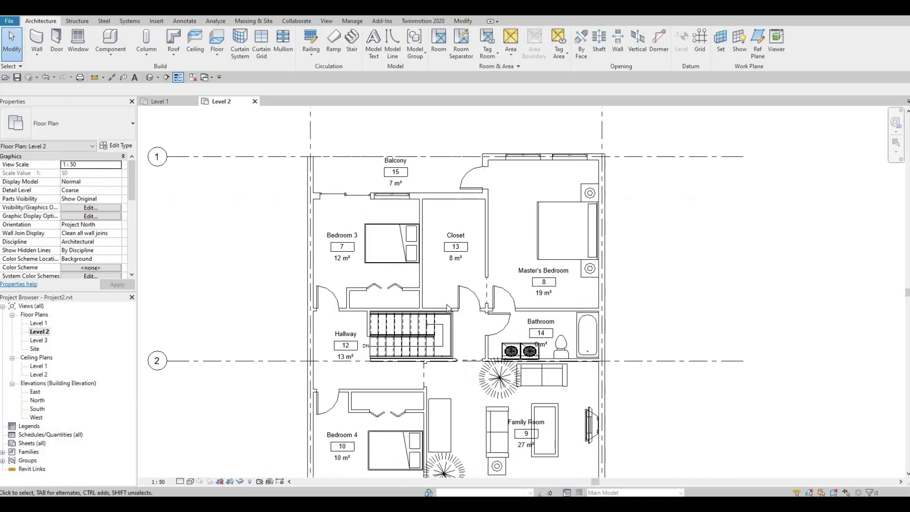
pyautogui.scroll(-3, 447, 307)
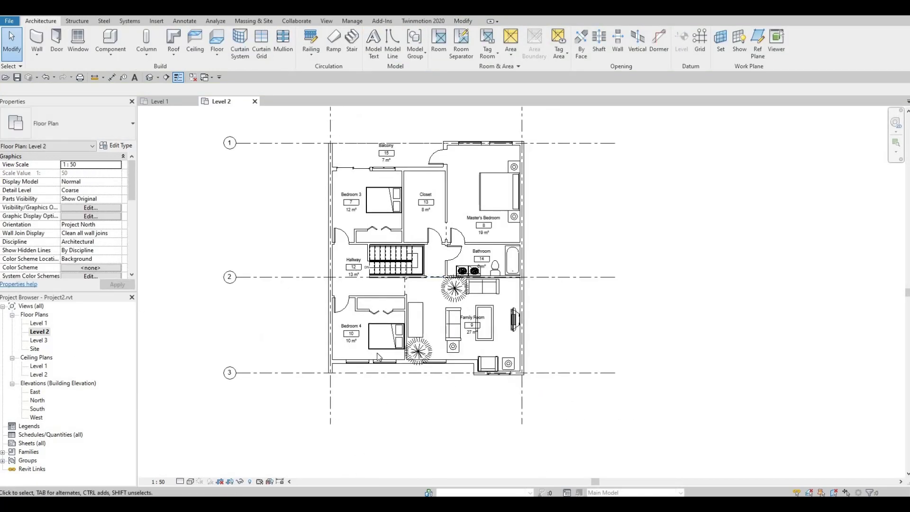
pyautogui.keyDown('ctrl'); pyautogui.scroll(1, 265, 227); pyautogui.keyUp('ctrl')
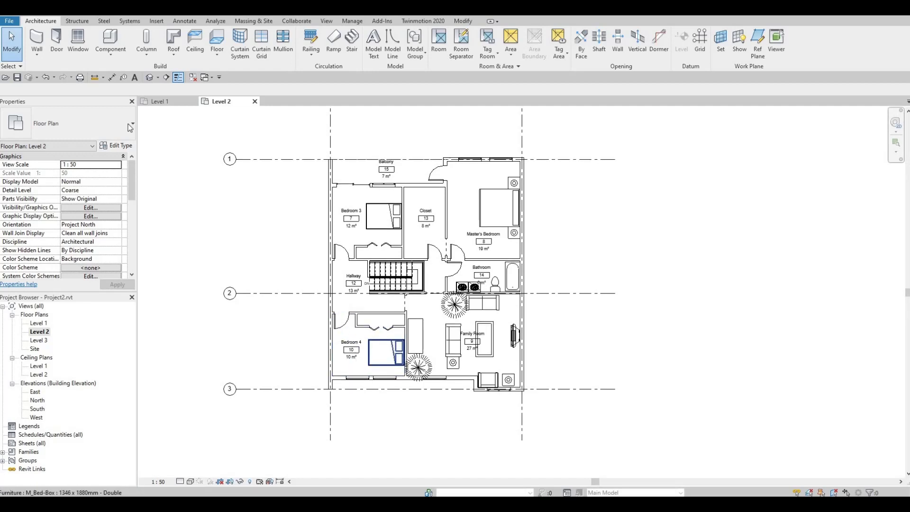
pyautogui.click(149, 78)
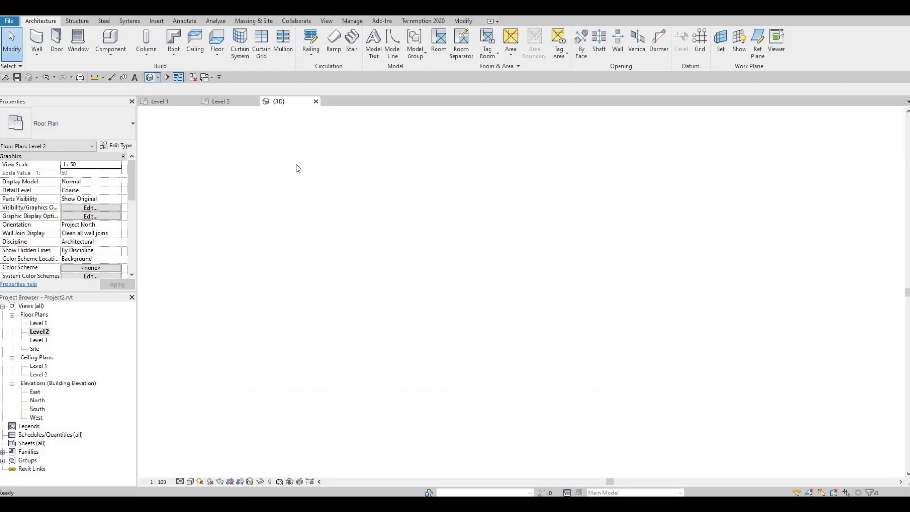
pyautogui.keyDown('shift'); pyautogui.moveTo(607, 301); pyautogui.dragTo(518, 339, button='middle'); pyautogui.keyUp('shift')
pyautogui.scroll(5, 471, 332)
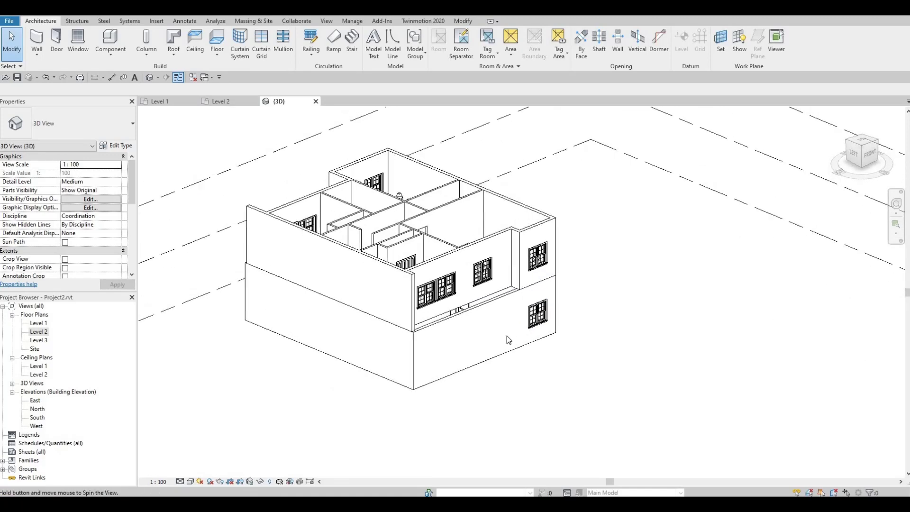
pyautogui.keyDown('shift'); pyautogui.moveTo(452, 379); pyautogui.dragTo(538, 359, button='middle'); pyautogui.keyUp('shift')
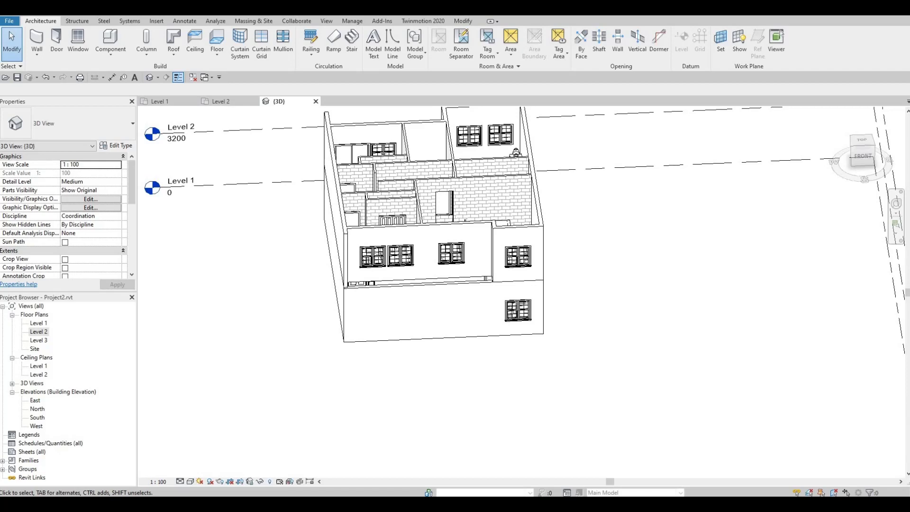
# On the Level 1 floor plan, set up an aligned dimension that picks entire walls, with opening widths and intersecting walls as references.
pyautogui.doubleClick(40, 323)
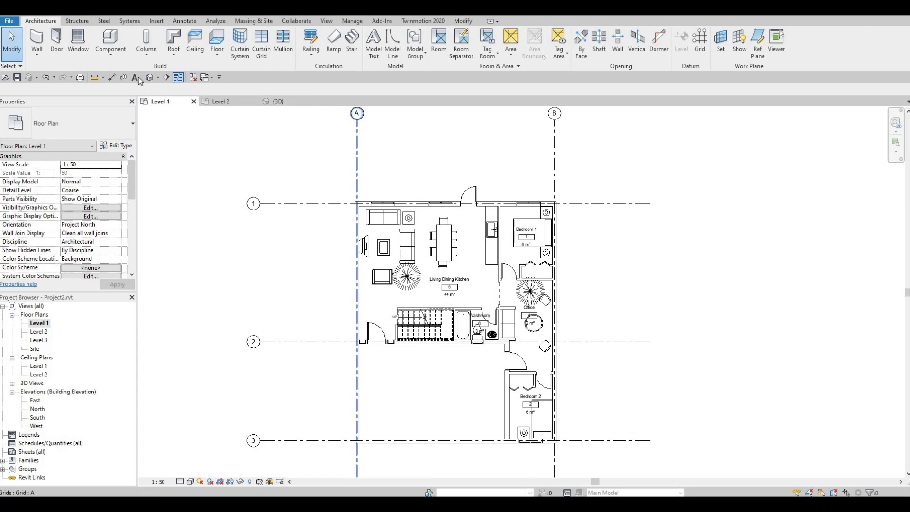
pyautogui.click(112, 78)
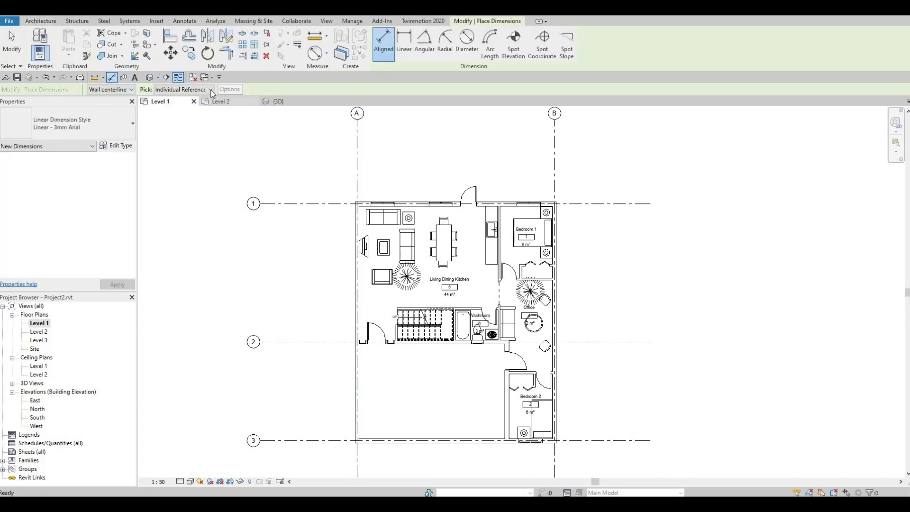
pyautogui.click(204, 90)
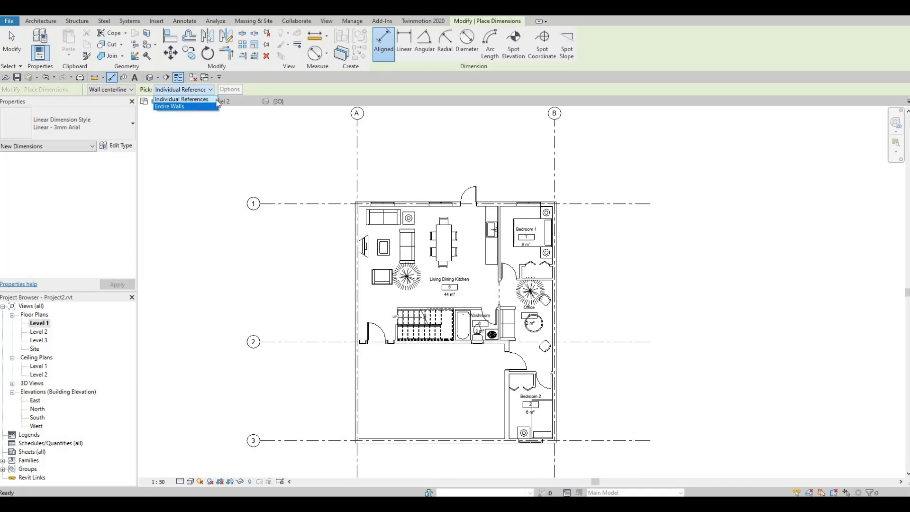
pyautogui.click(199, 106)
pyautogui.click(231, 91)
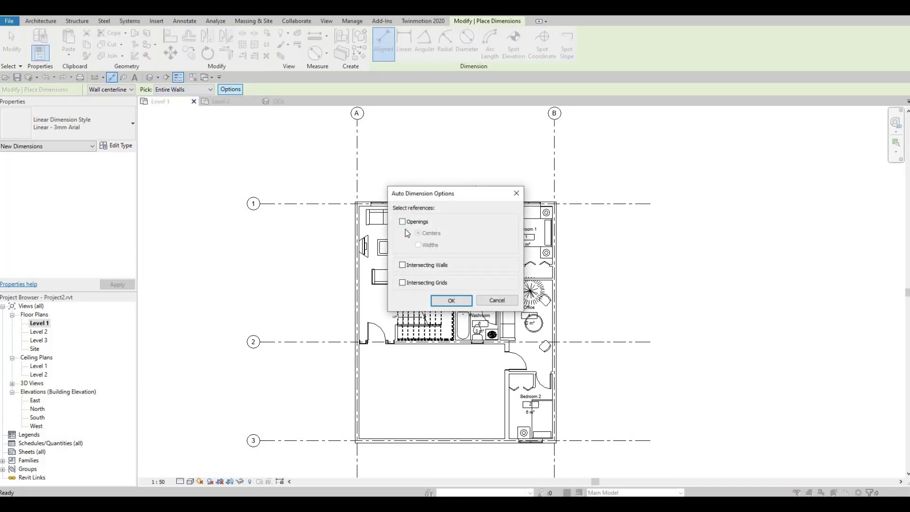
pyautogui.click(403, 221)
pyautogui.click(402, 265)
pyautogui.click(451, 300)
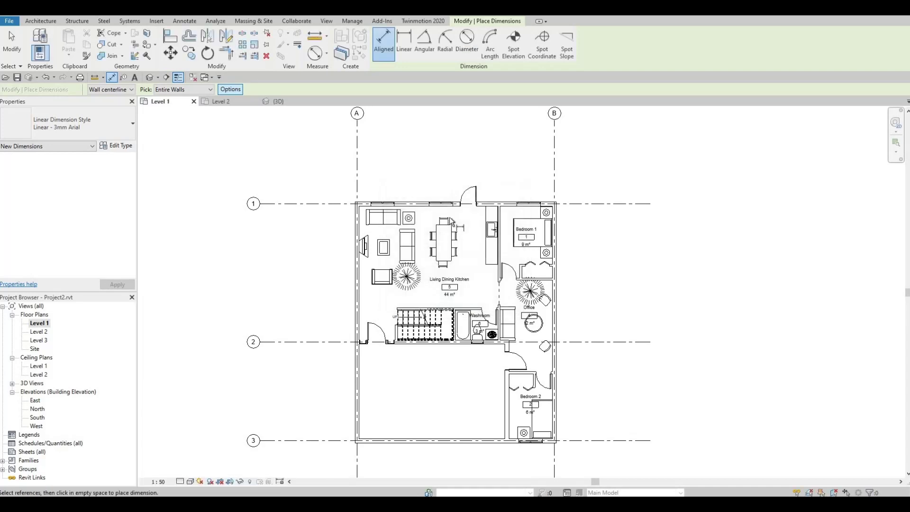
# Place automatic dimension strings outside the Level 1 exterior walls along grid 1, grid A and grid B.
pyautogui.click(423, 206)
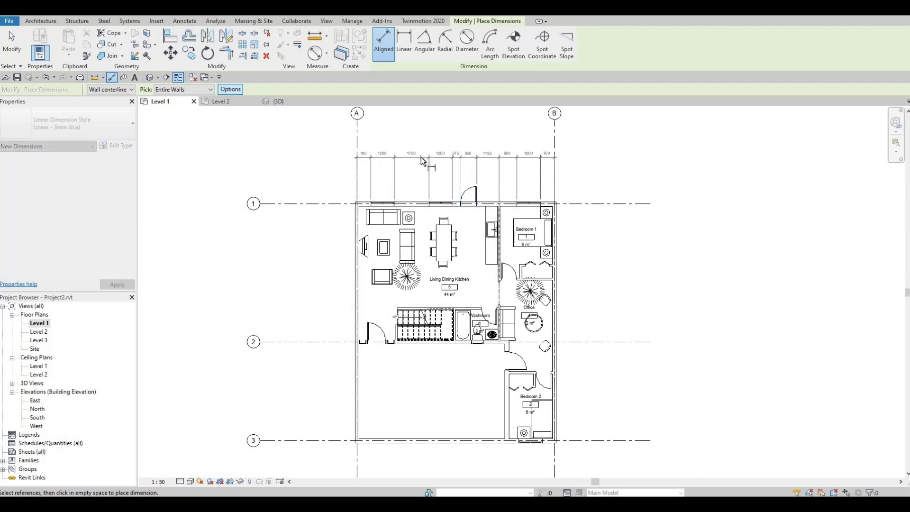
pyautogui.click(421, 164)
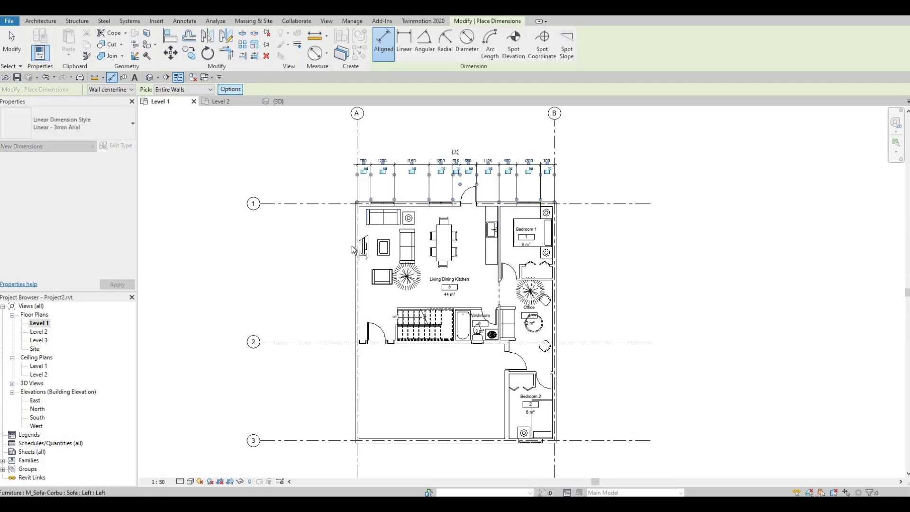
pyautogui.click(360, 272)
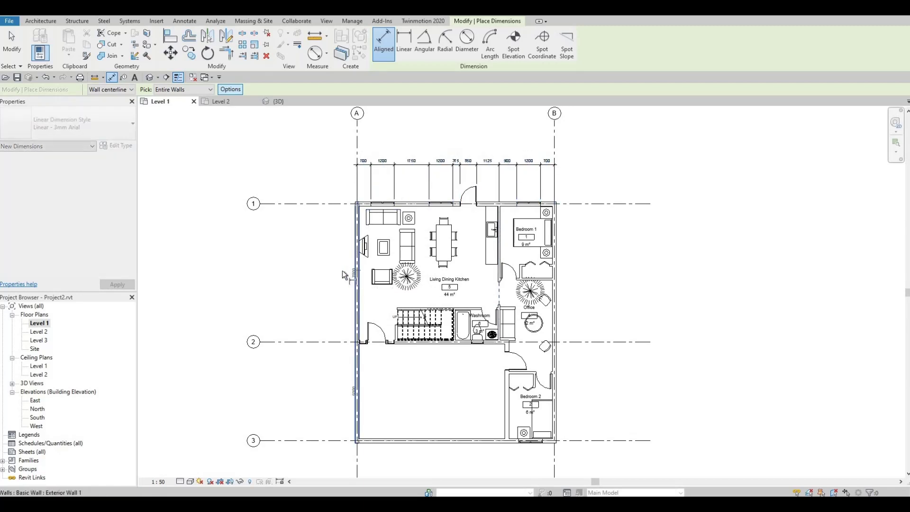
pyautogui.click(332, 274)
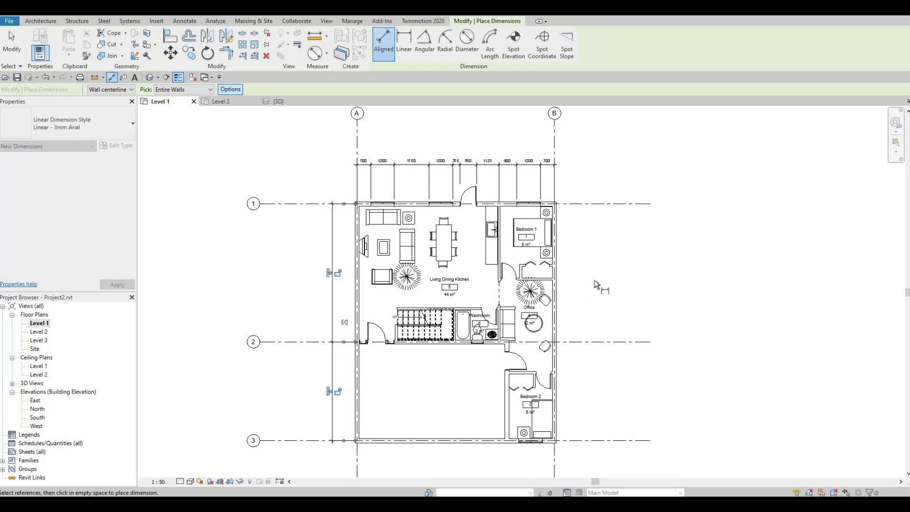
pyautogui.click(572, 294)
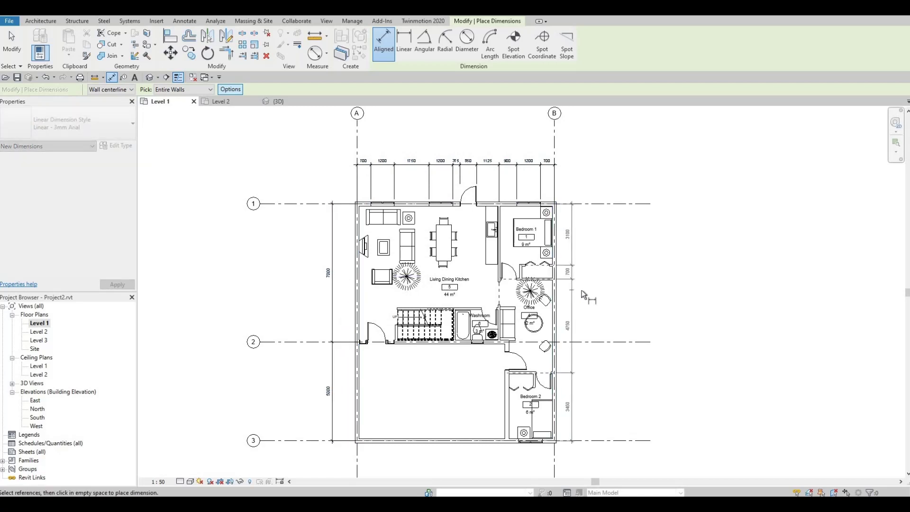
pyautogui.click(582, 291)
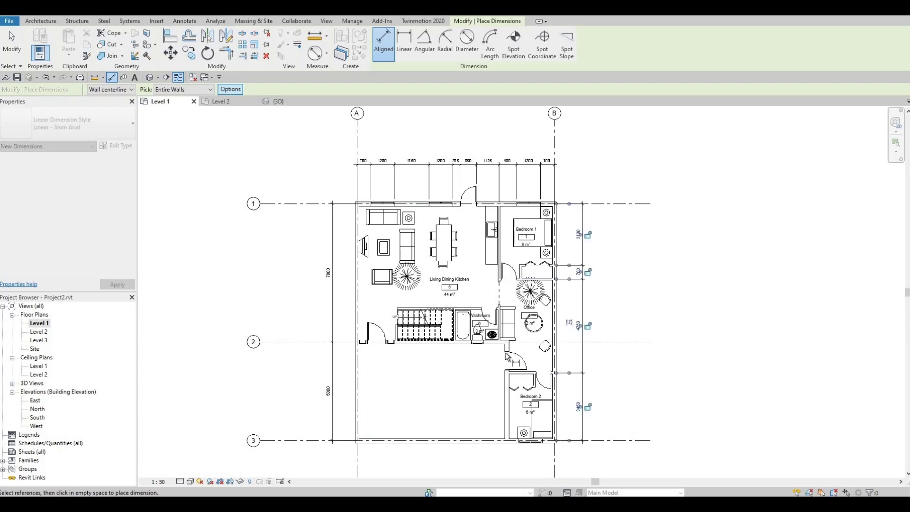
# Dimension the overall distance from grid 1 to grid 3, outside the existing string beside grid A.
pyautogui.moveTo(464, 348); pyautogui.dragTo(464, 322, button='middle')
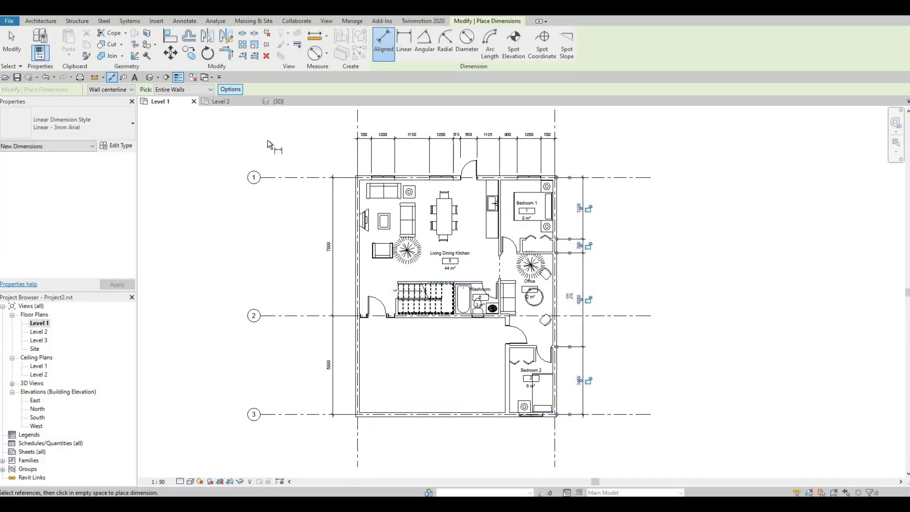
pyautogui.click(302, 178)
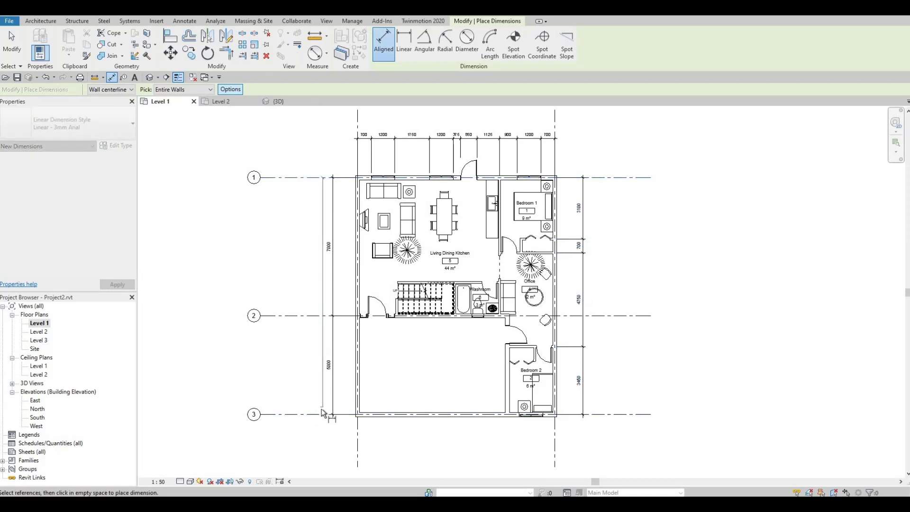
pyautogui.click(326, 423)
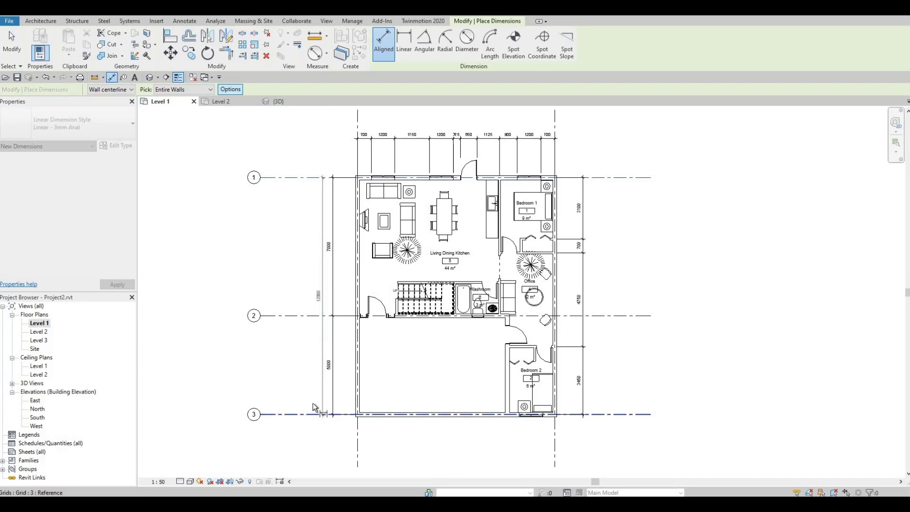
pyautogui.click(306, 379)
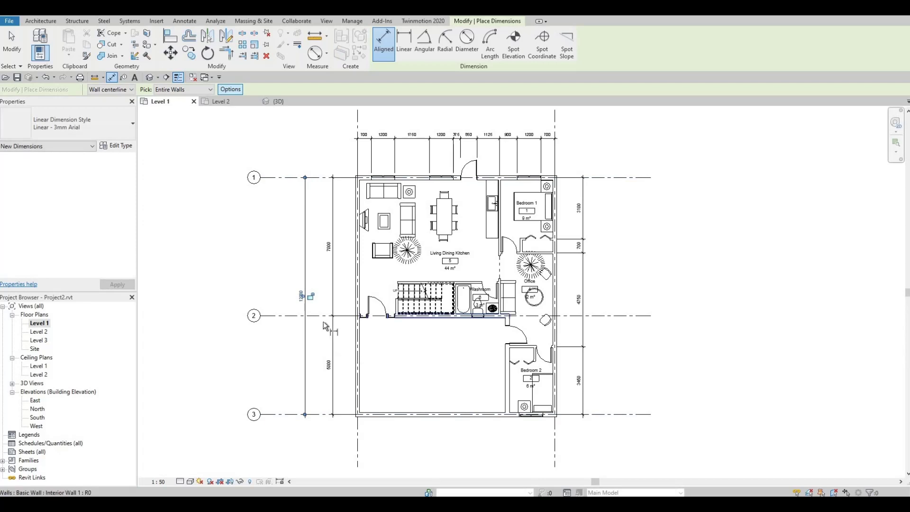
# Dimension the overall distance from grid A to grid B, beyond the string outside the grid 1 wall.
pyautogui.scroll(2, 323, 327)
pyautogui.moveTo(387, 251); pyautogui.dragTo(388, 342, button='middle')
pyautogui.moveTo(337, 99); pyautogui.dragTo(337, 183, button='middle')
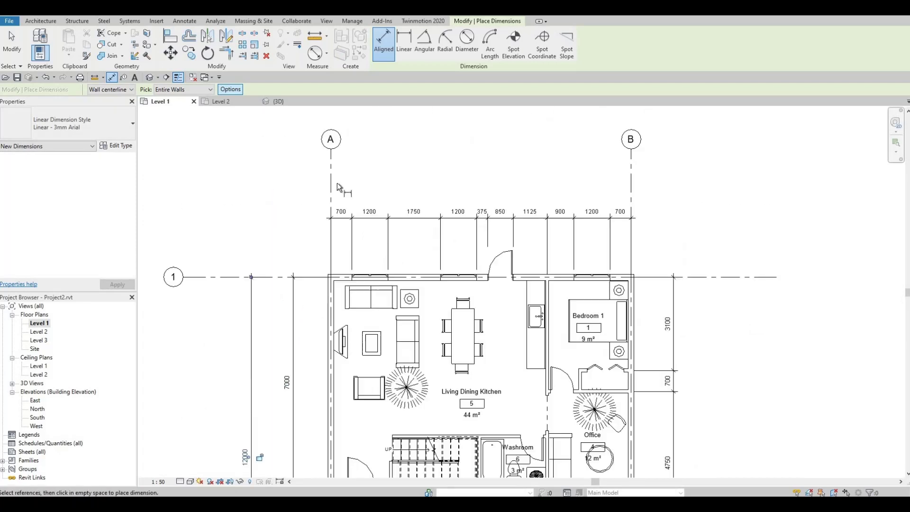
pyautogui.click(330, 174)
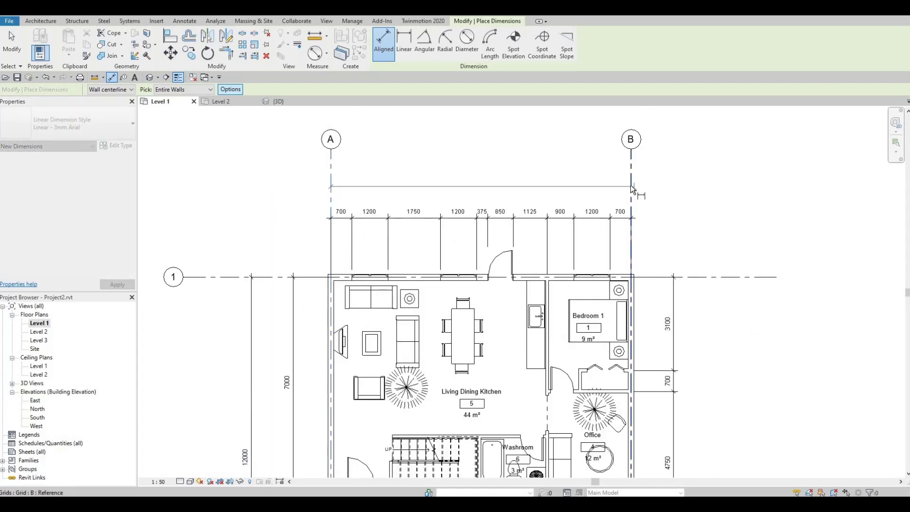
pyautogui.click(586, 175)
pyautogui.click(474, 168)
pyautogui.moveTo(717, 283); pyautogui.dragTo(629, 156, button='middle')
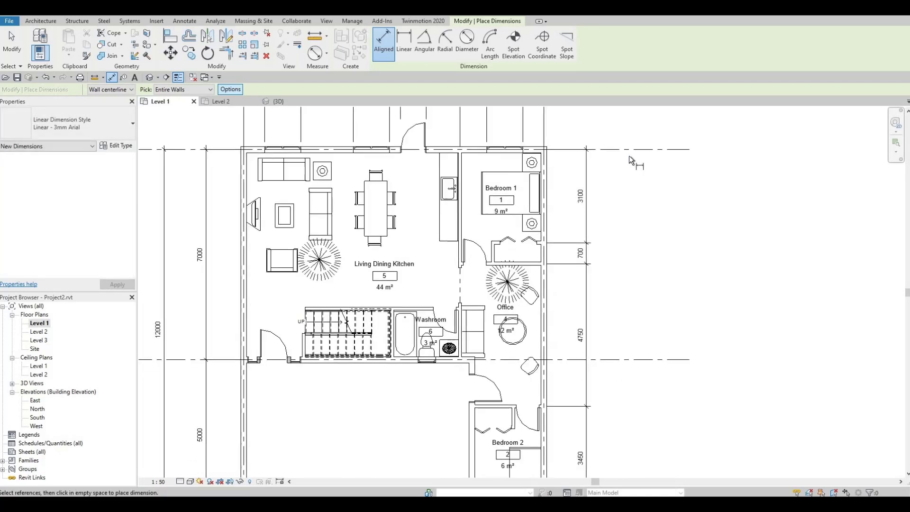
pyautogui.click(629, 150)
pyautogui.moveTo(658, 337); pyautogui.dragTo(659, 284, button='middle')
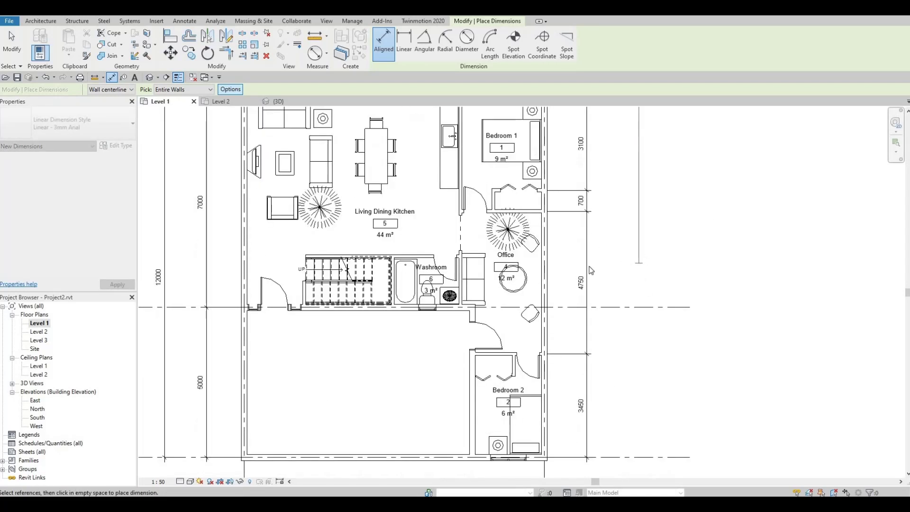
pyautogui.scroll(-3, 658, 280)
pyautogui.press('Escape')
pyautogui.moveTo(554, 315); pyautogui.dragTo(513, 303, button='middle')
pyautogui.moveTo(497, 112); pyautogui.dragTo(497, 142, button='middle')
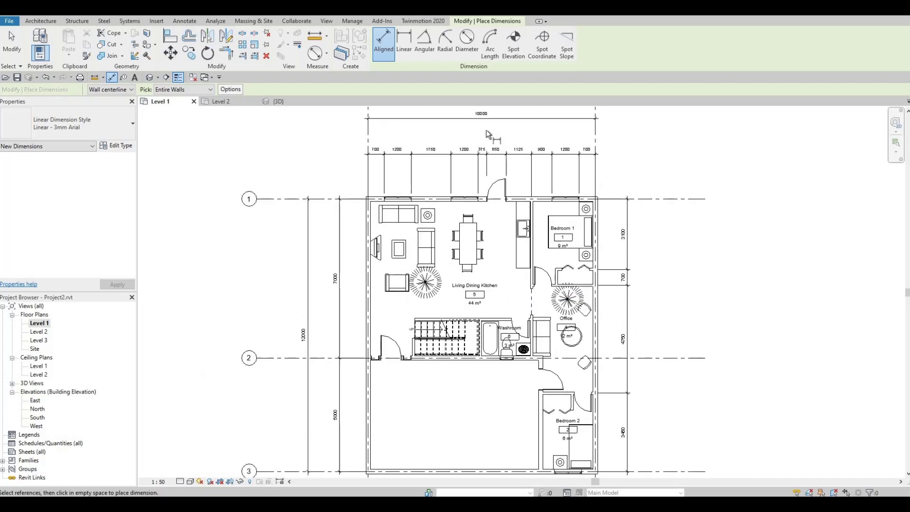
pyautogui.scroll(2, 500, 158)
pyautogui.scroll(1, 499, 158)
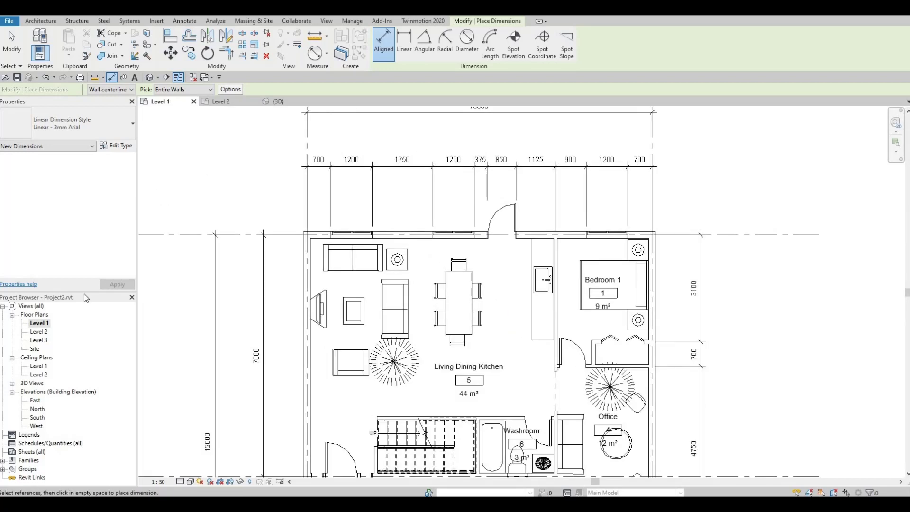
# Open the Level 2 floor plan and start an aligned dimension on entire walls, accepting the auto dimension reference options.
pyautogui.doubleClick(38, 331)
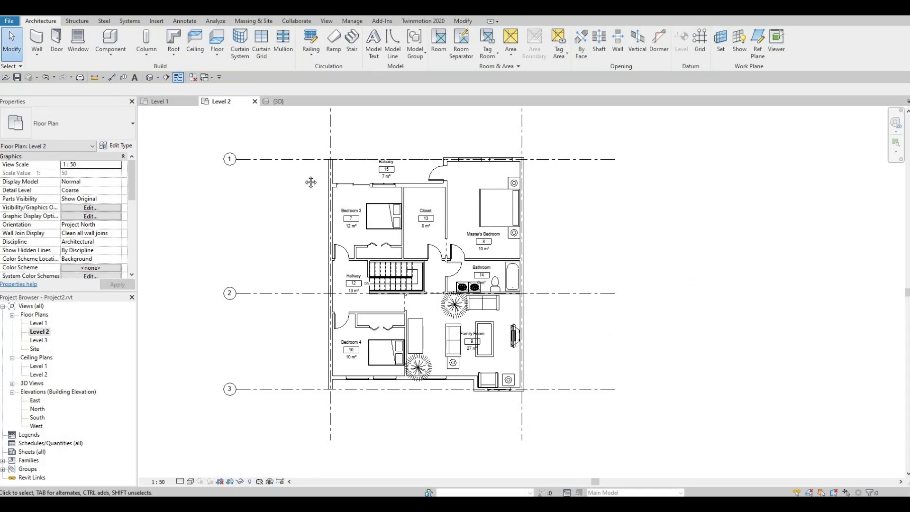
pyautogui.click(112, 77)
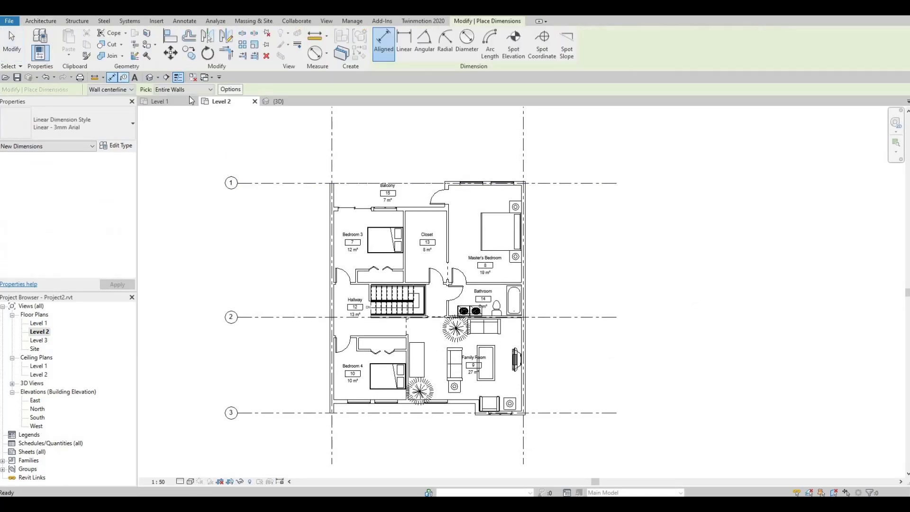
pyautogui.click(237, 91)
pyautogui.press('Return')
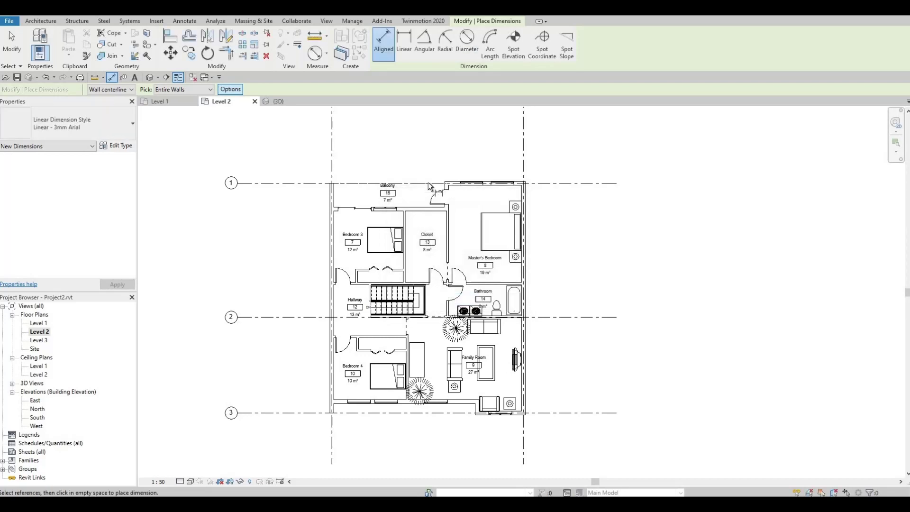
# Dimension the Master's Bedroom wall on grid 1 and the wall behind the Balcony, aligning both strings above the plan.
pyautogui.click(459, 185)
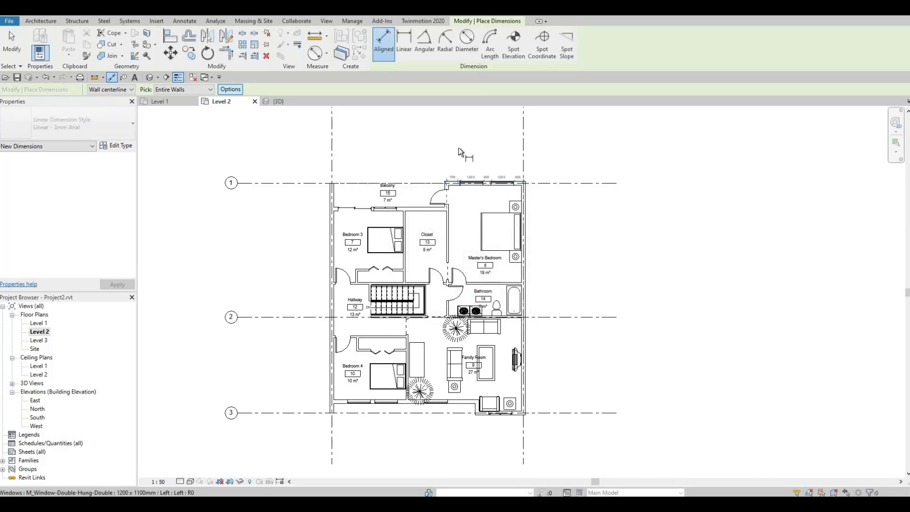
pyautogui.click(458, 149)
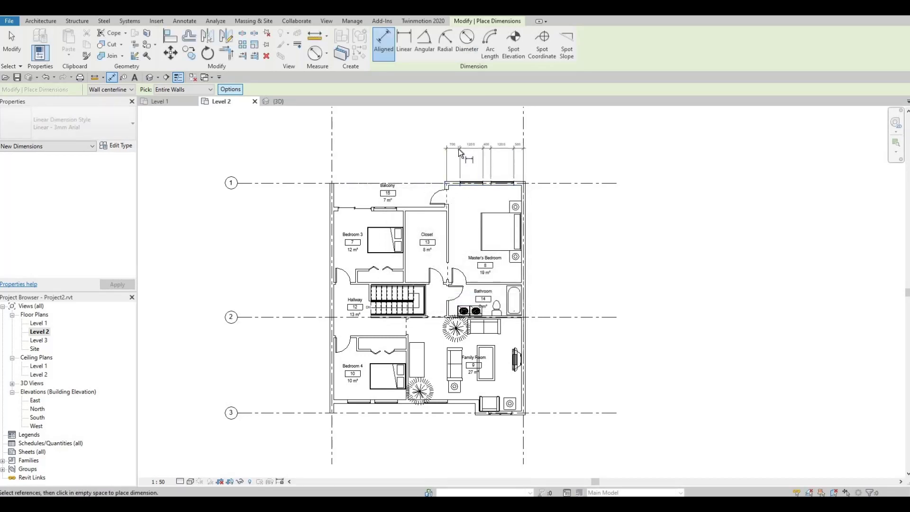
pyautogui.click(432, 208)
pyautogui.click(427, 149)
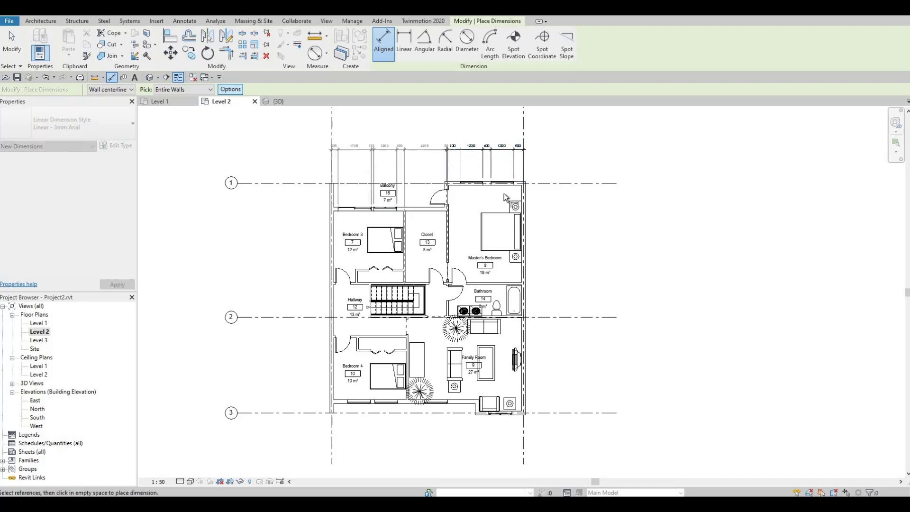
# Place automatic dimension strings outside the Level 2 exterior walls along grid B and grid A.
pyautogui.click(523, 223)
pyautogui.click(548, 231)
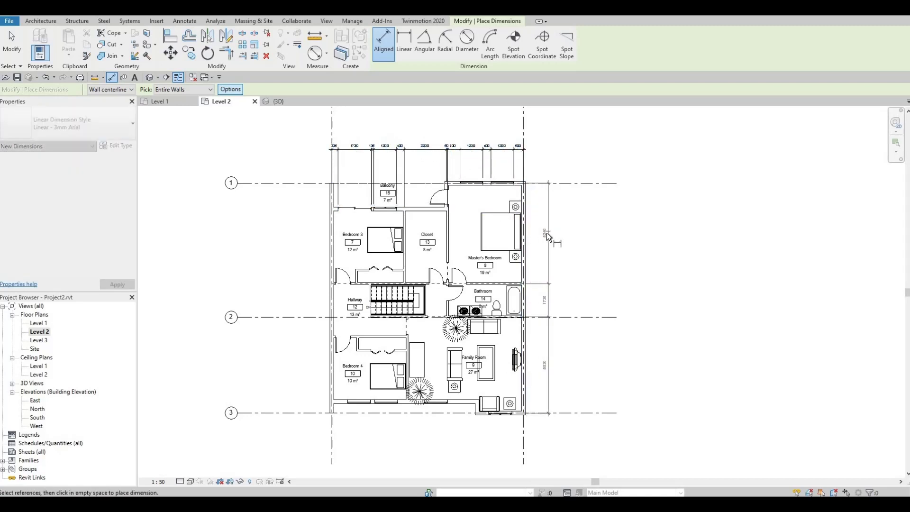
pyautogui.click(332, 241)
pyautogui.click(315, 237)
pyautogui.click(300, 241)
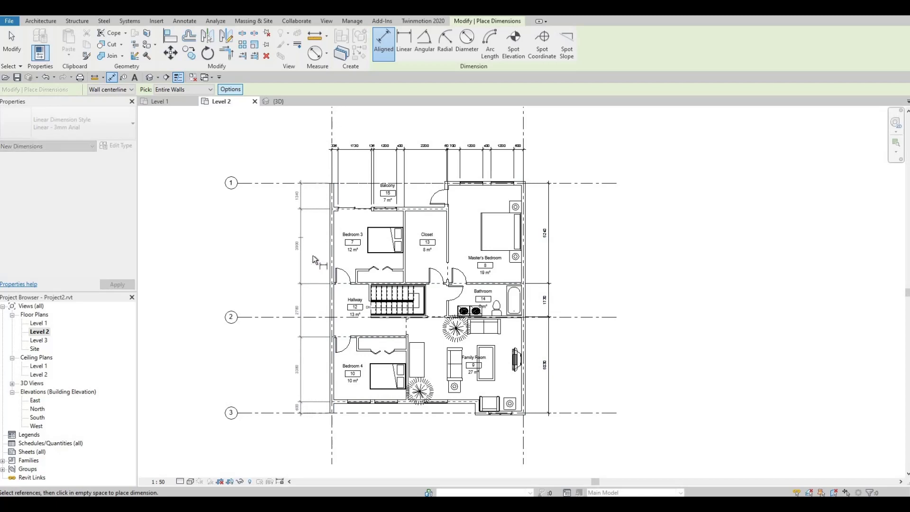
# Dimension the Bedroom 4 and Family Room exterior walls near grid 3, aligning both strings below the plan.
pyautogui.click(464, 404)
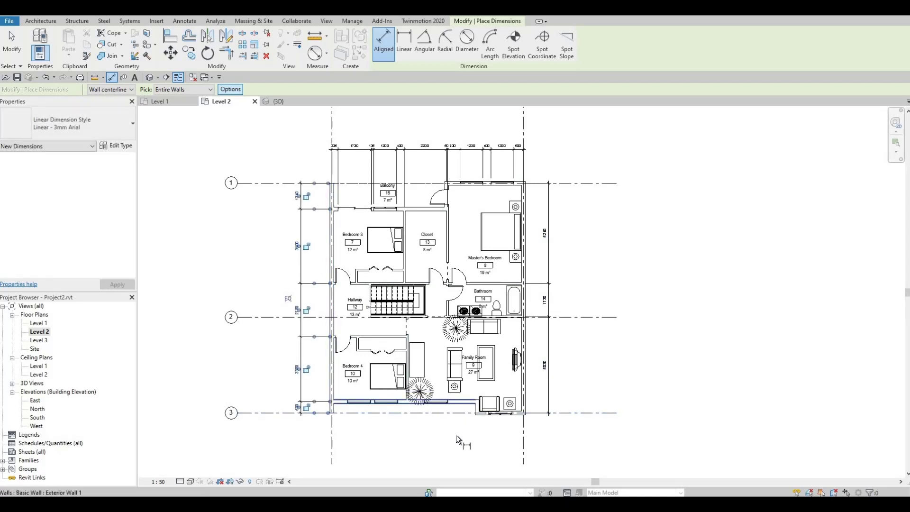
pyautogui.click(456, 435)
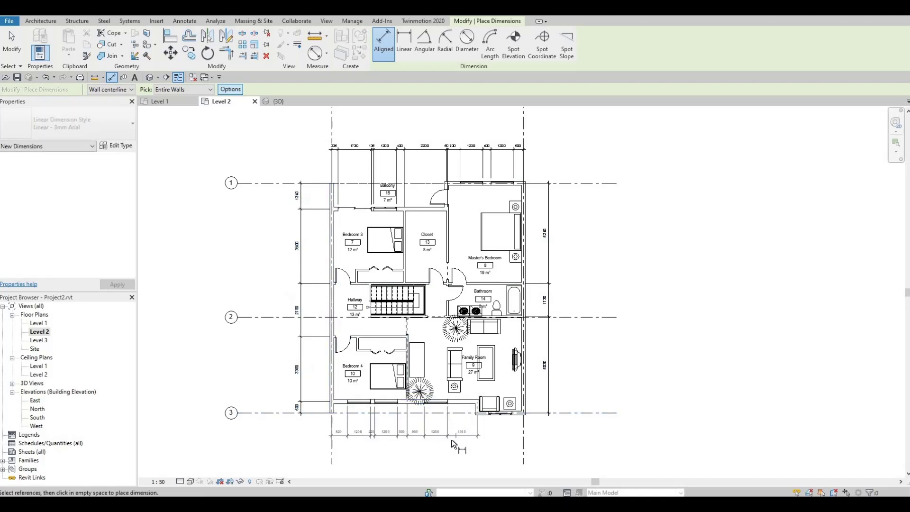
pyautogui.click(519, 414)
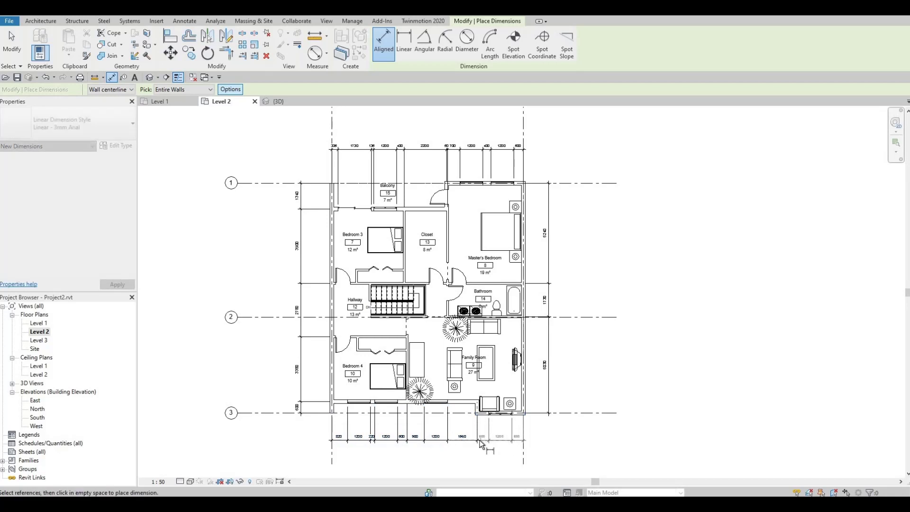
pyautogui.click(425, 438)
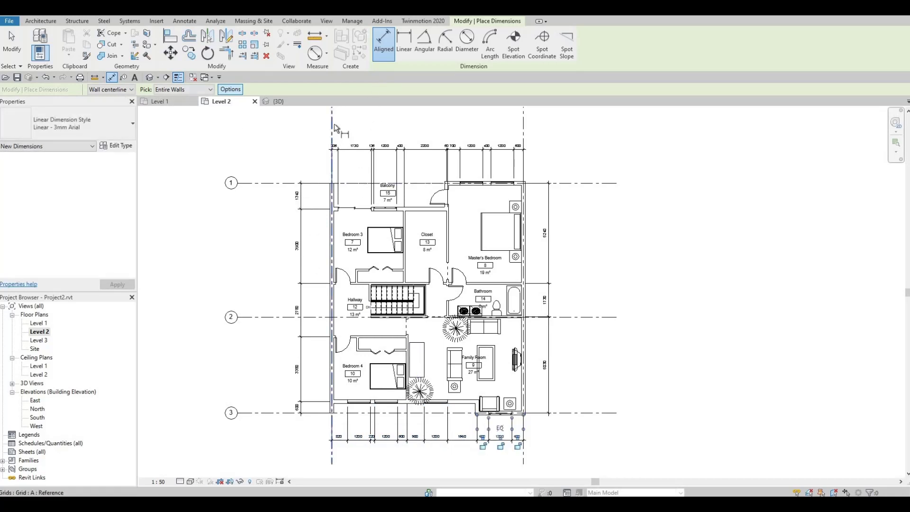
# Dimension the overall distance between grids A and B above the Level 2 plan and between grids 1 and 3 beside it.
pyautogui.click(522, 128)
pyautogui.click(474, 120)
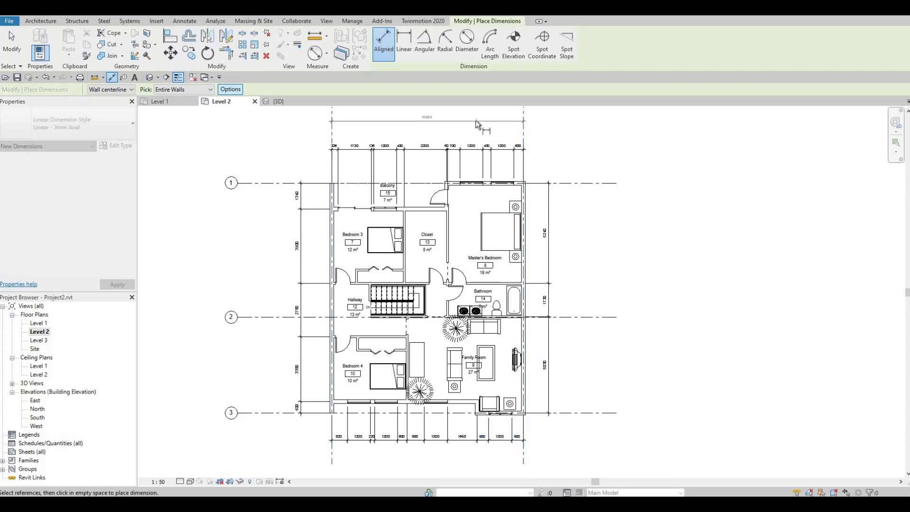
pyautogui.click(279, 184)
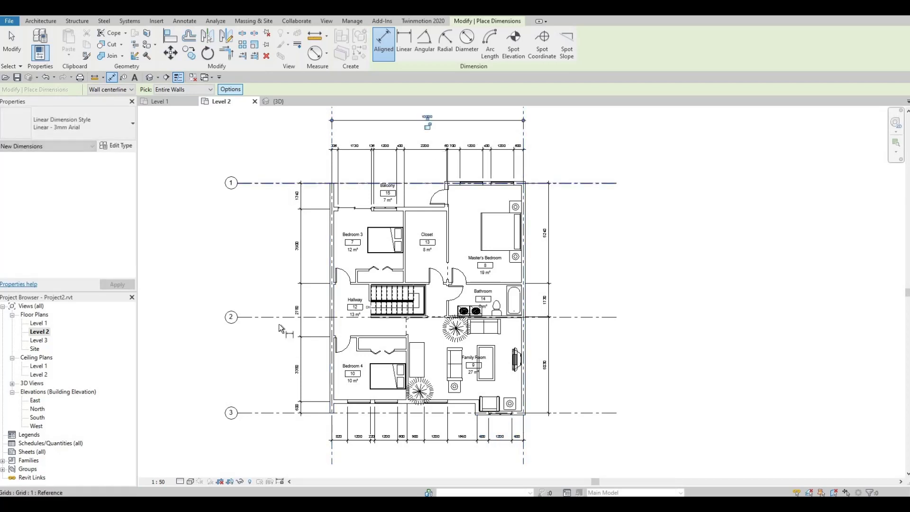
pyautogui.click(275, 414)
pyautogui.click(263, 371)
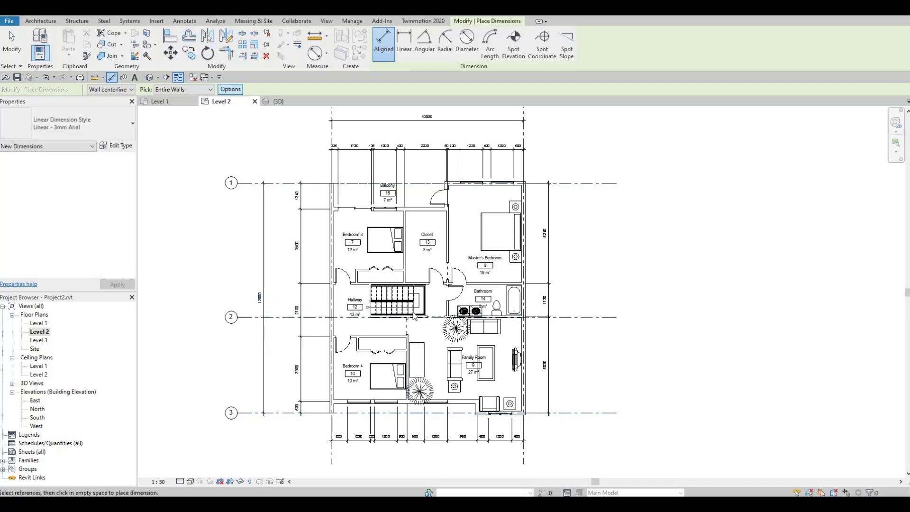
pyautogui.press('Escape')
pyautogui.press('Escape')
# Examine the Level 2 rooms and exterior dimension strings from grid 3 up to grid 1.
pyautogui.scroll(3, 440, 283)
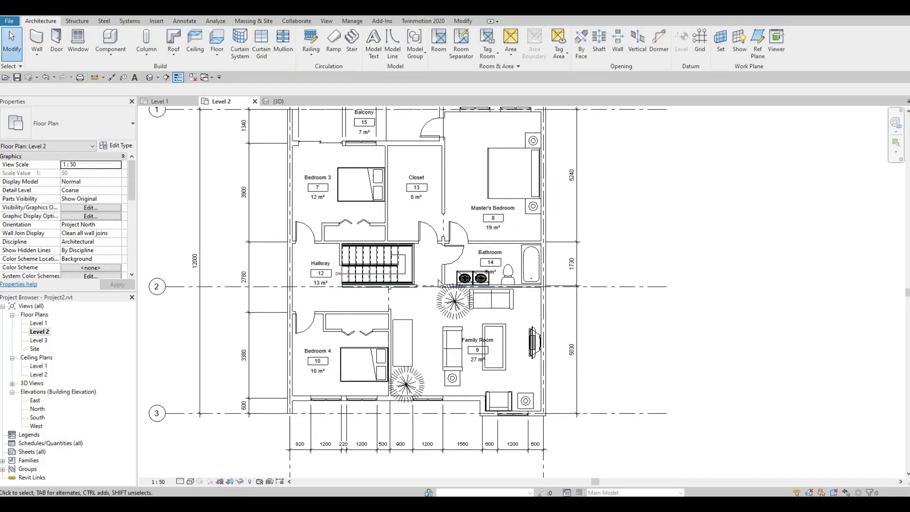
pyautogui.scroll(4, 436, 386)
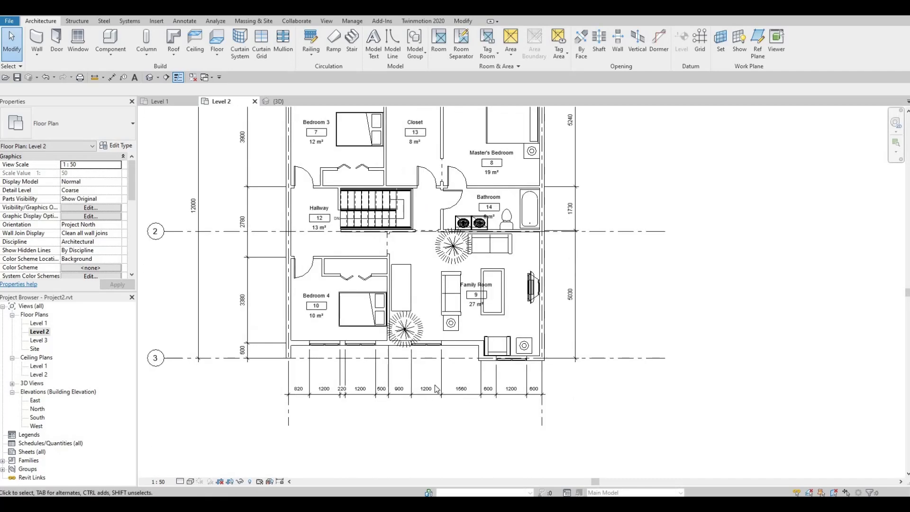
pyautogui.moveTo(547, 352); pyautogui.dragTo(705, 441, button='middle')
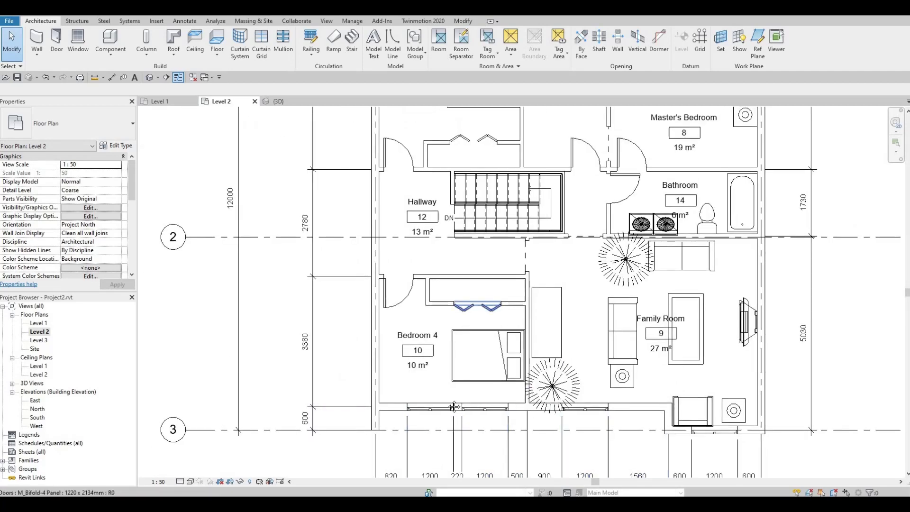
pyautogui.moveTo(391, 255); pyautogui.dragTo(390, 370, button='middle')
pyautogui.moveTo(393, 284); pyautogui.dragTo(394, 303, button='middle')
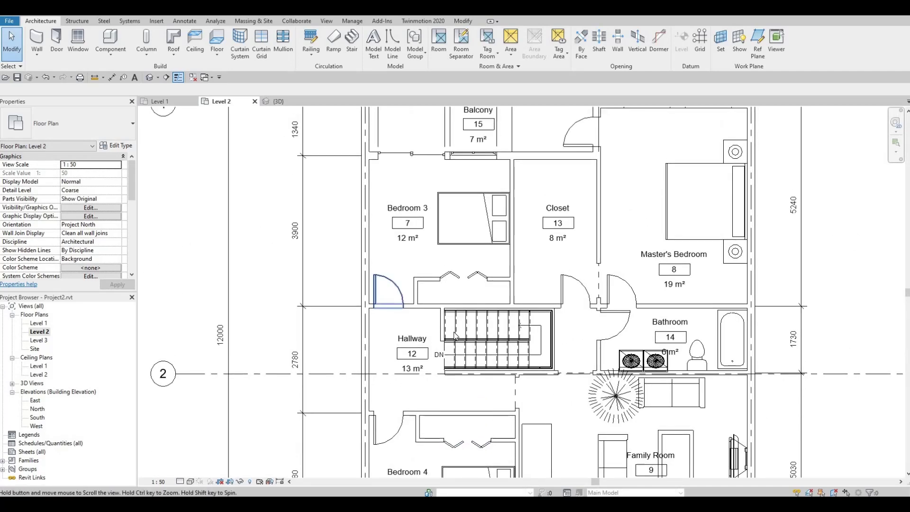
pyautogui.moveTo(418, 214); pyautogui.dragTo(448, 320, button='middle')
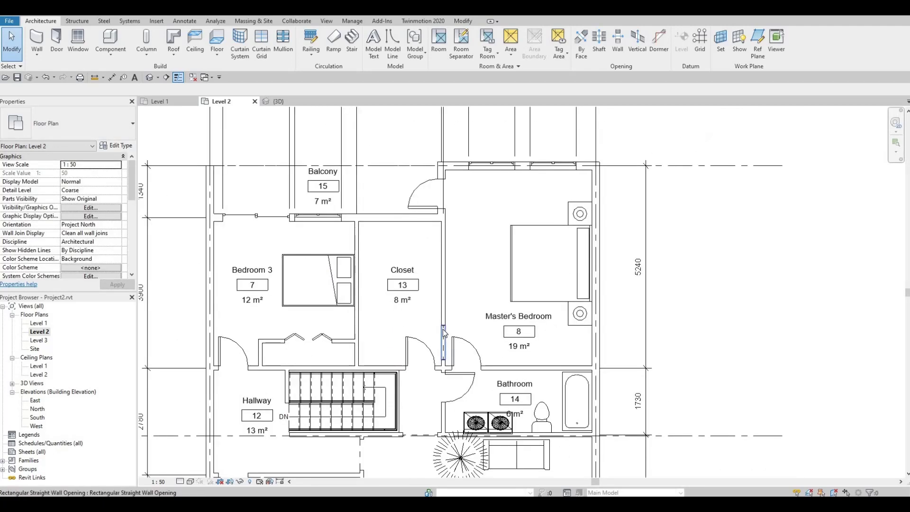
pyautogui.scroll(-1, 448, 320)
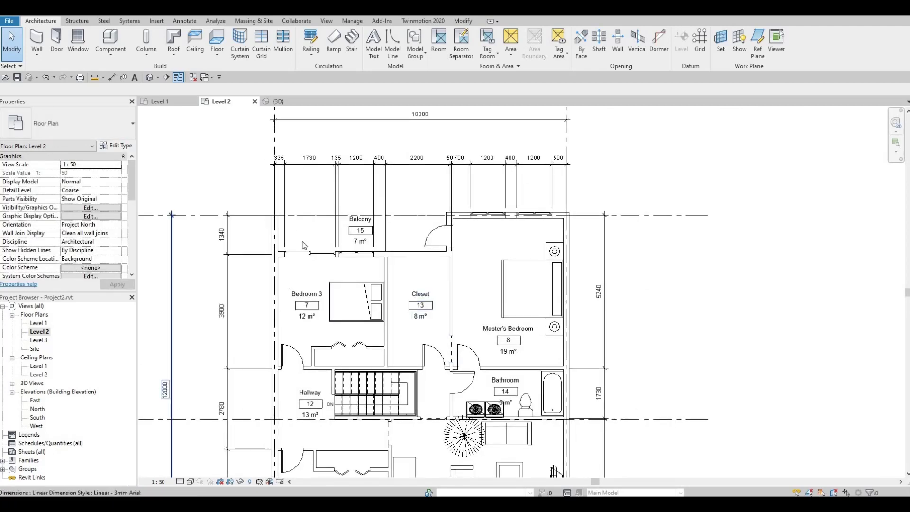
pyautogui.moveTo(323, 243); pyautogui.dragTo(347, 215, button='middle')
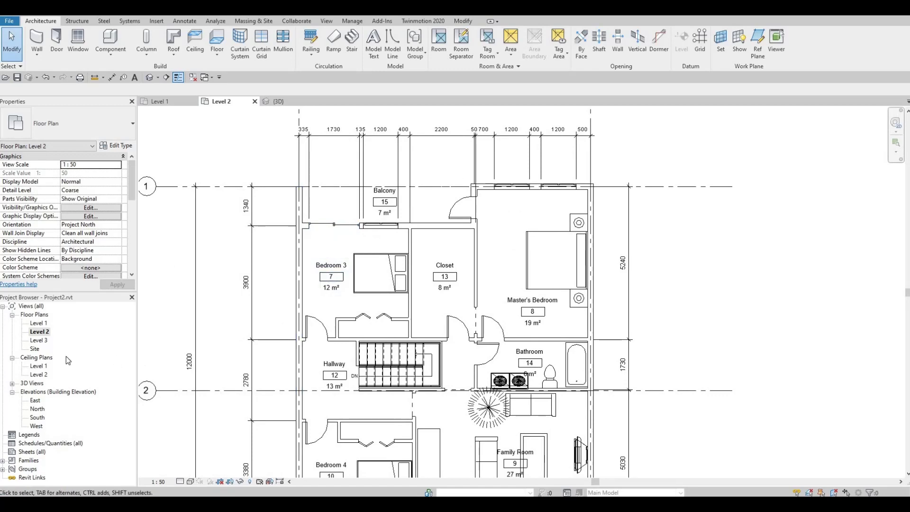
# Review the Level 1 floor plan and its dimensions, and return to the Level 2 floor plan to check it again.
pyautogui.doubleClick(39, 322)
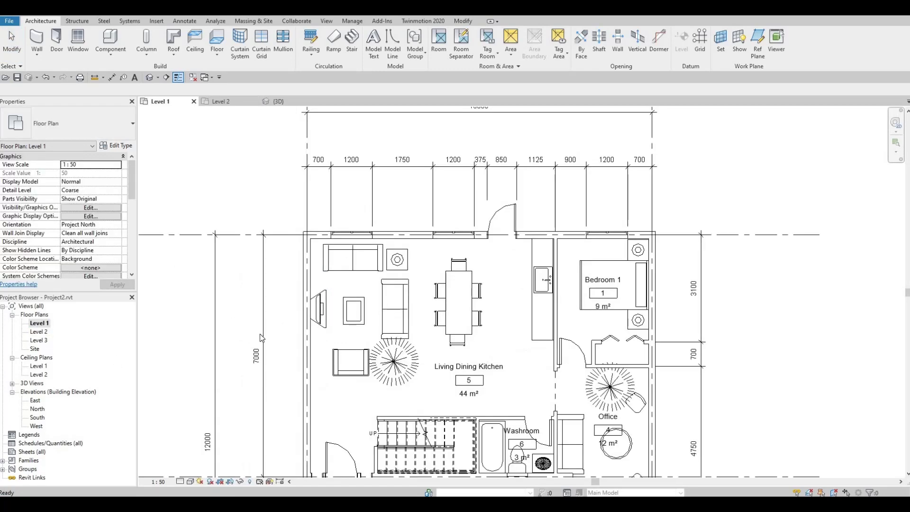
pyautogui.scroll(-1, 395, 364)
pyautogui.moveTo(395, 364); pyautogui.dragTo(440, 246, button='middle')
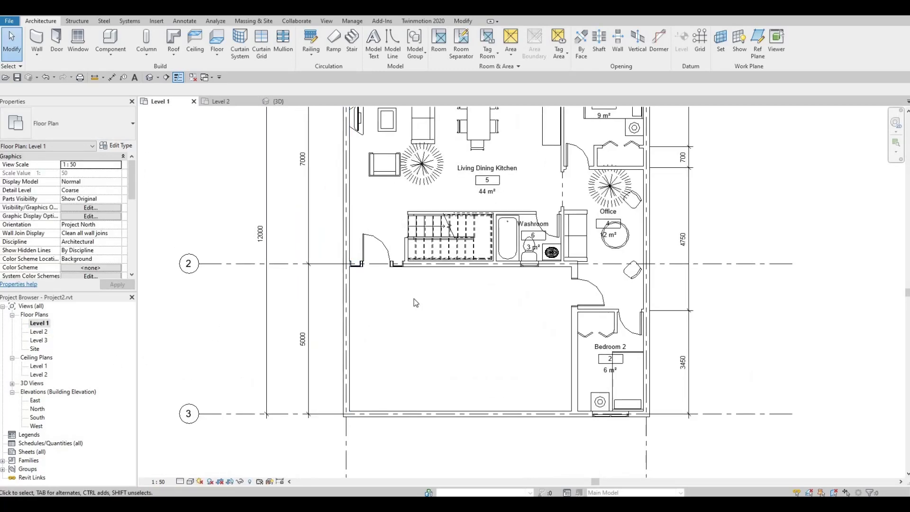
pyautogui.moveTo(390, 358); pyautogui.dragTo(367, 346, button='middle')
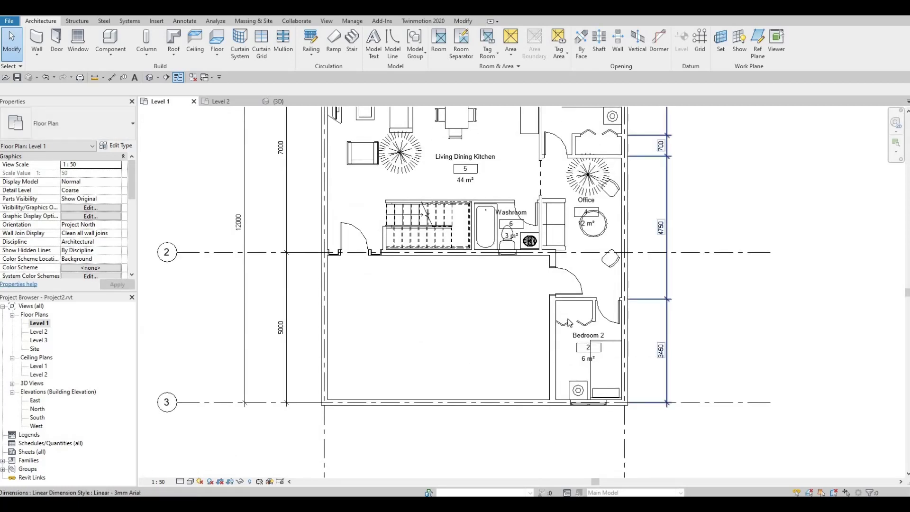
pyautogui.moveTo(634, 332); pyautogui.dragTo(633, 353, button='middle')
pyautogui.moveTo(518, 177); pyautogui.dragTo(491, 347, button='middle')
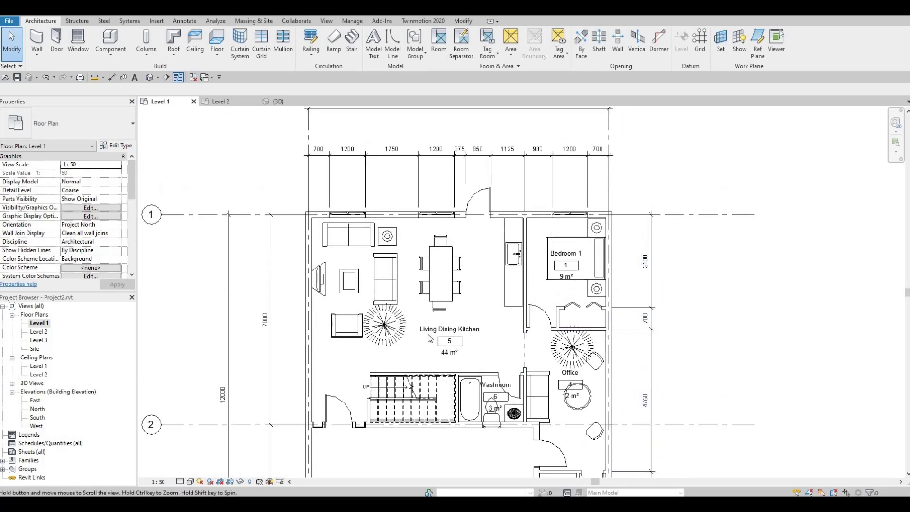
pyautogui.doubleClick(39, 332)
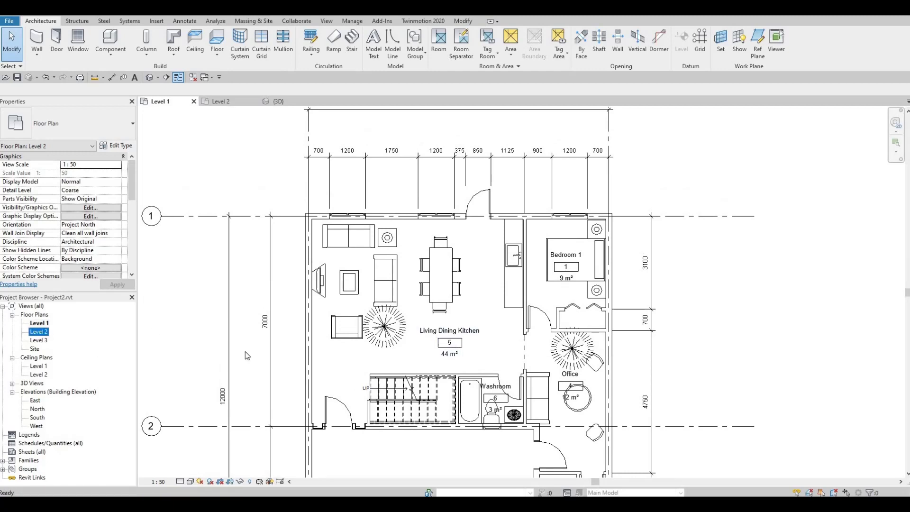
pyautogui.moveTo(413, 474); pyautogui.dragTo(413, 406, button='middle')
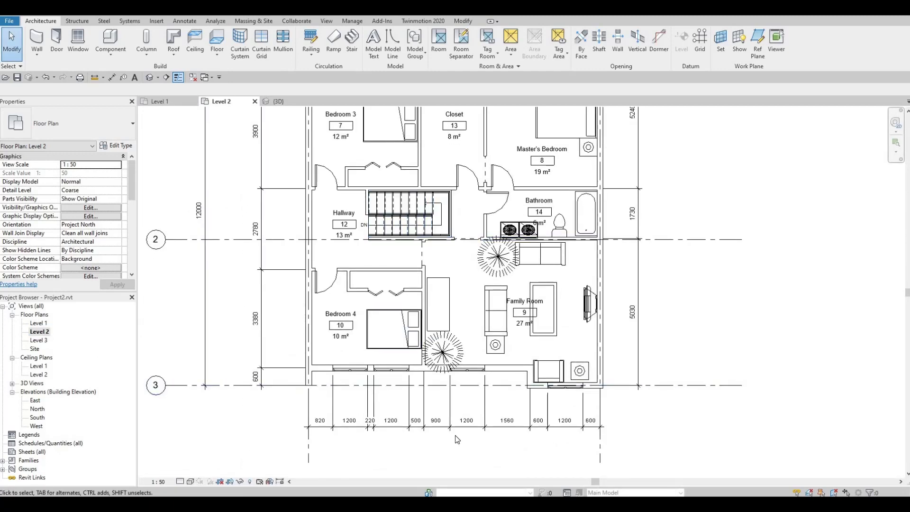
pyautogui.moveTo(501, 358); pyautogui.dragTo(502, 476, button='middle')
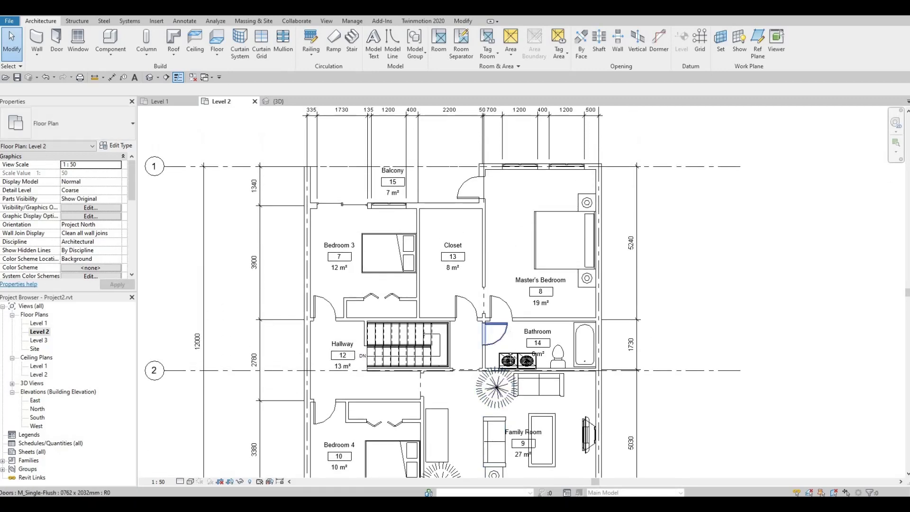
pyautogui.moveTo(495, 332); pyautogui.dragTo(494, 360, button='middle')
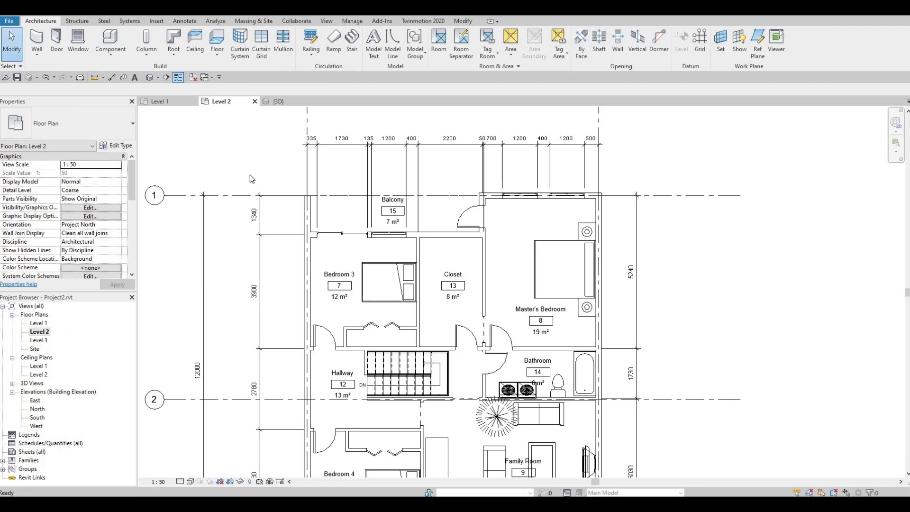
# Start a floor on Level 2 and duplicate the Generic Floor - 400mm type as Floor 1.
pyautogui.click(220, 38)
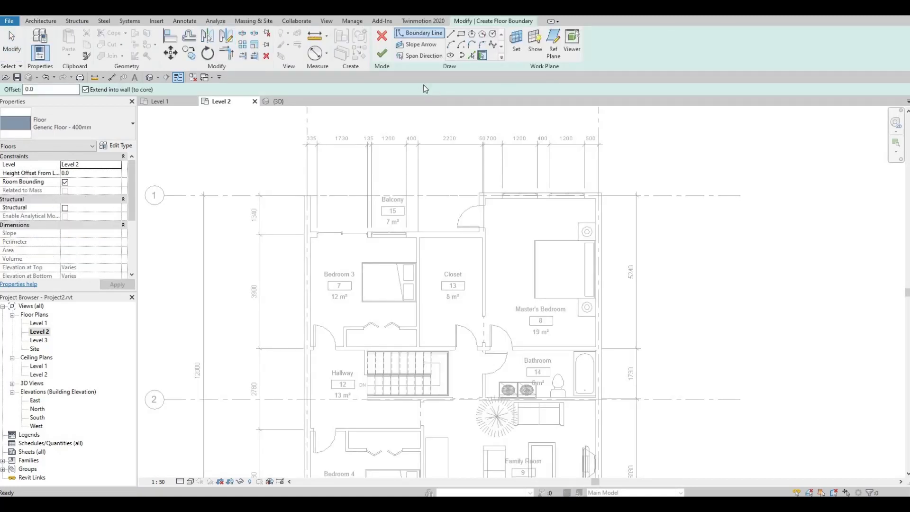
pyautogui.click(116, 146)
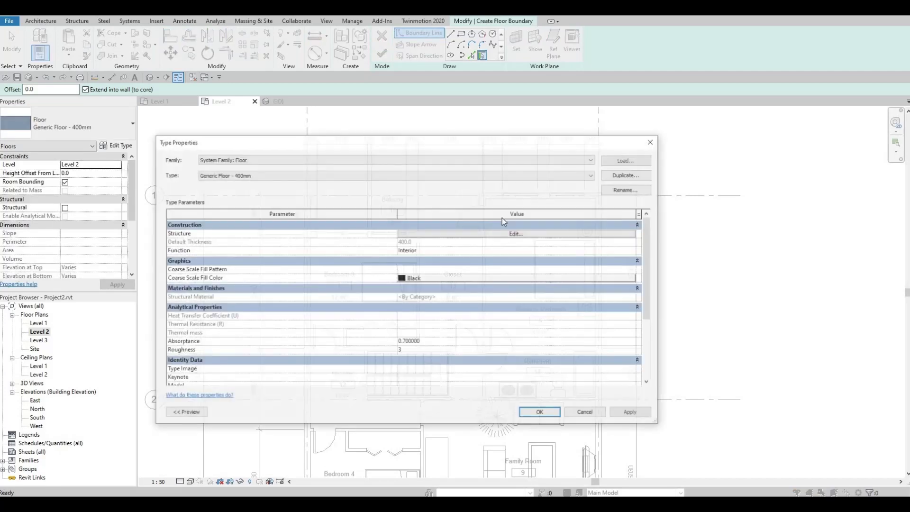
pyautogui.click(628, 174)
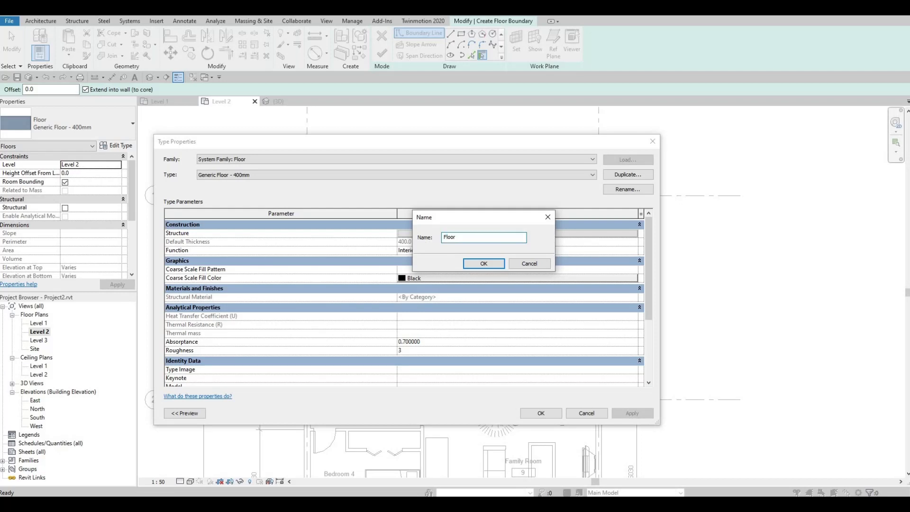
pyautogui.click(492, 269)
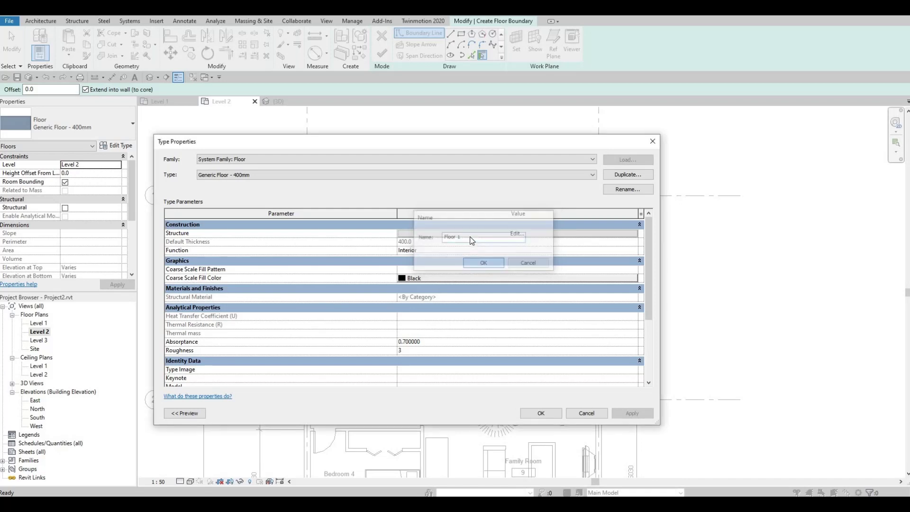
# Set Floor 1's structure layer to 200 mm thick with the Concrete, Lightweight material and accept the type.
pyautogui.click(439, 233)
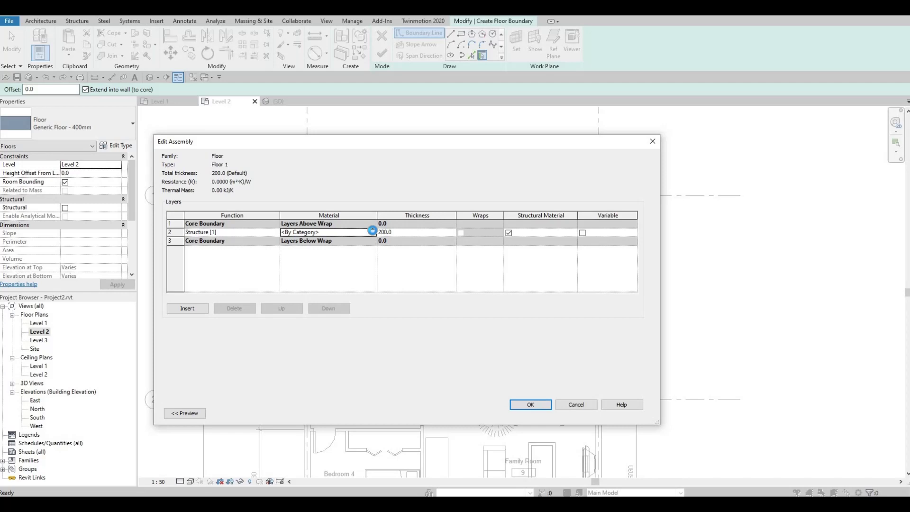
pyautogui.click(373, 233)
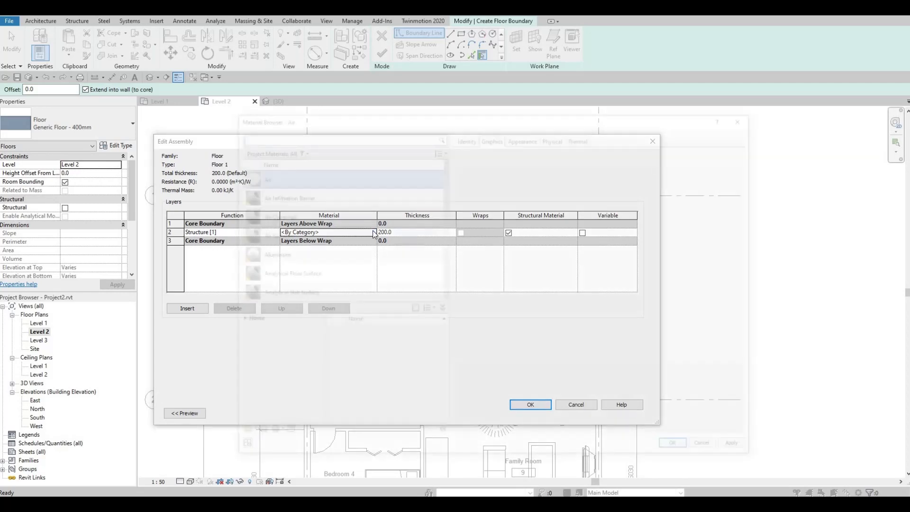
pyautogui.scroll(-3, 355, 245)
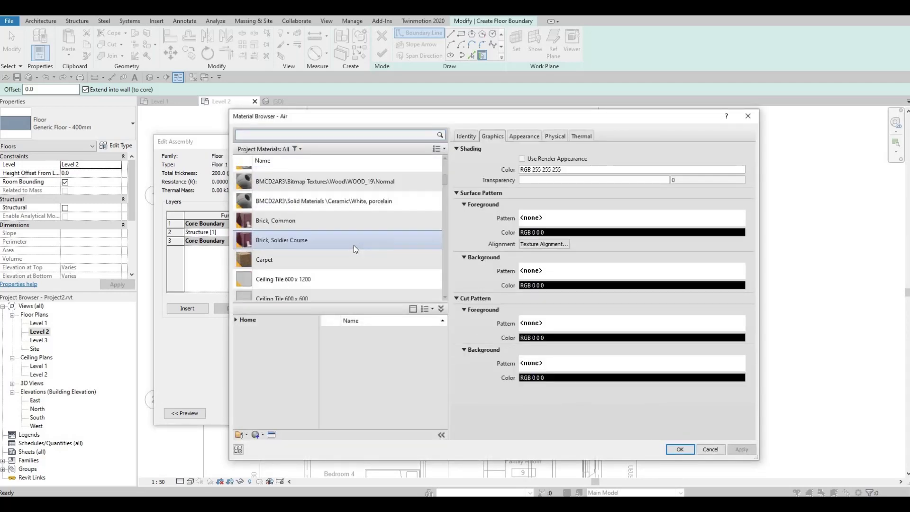
pyautogui.scroll(-3, 349, 255)
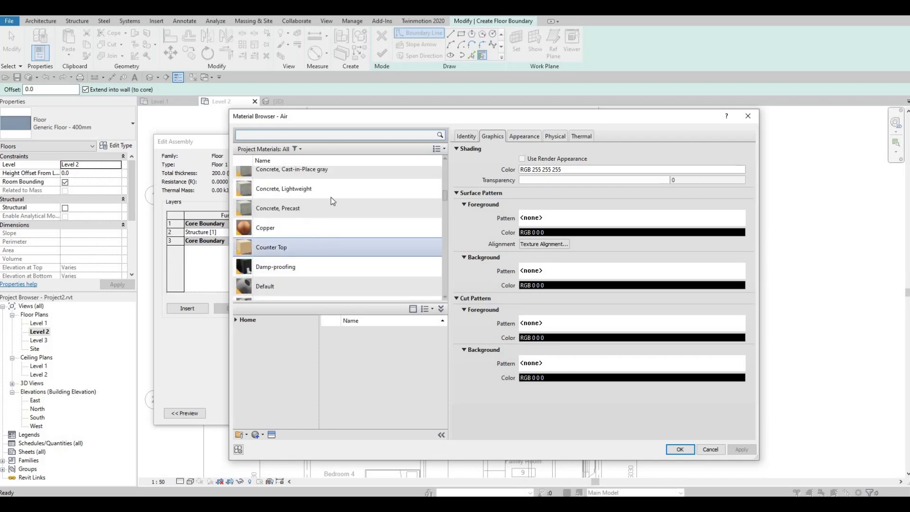
pyautogui.scroll(1, 332, 177)
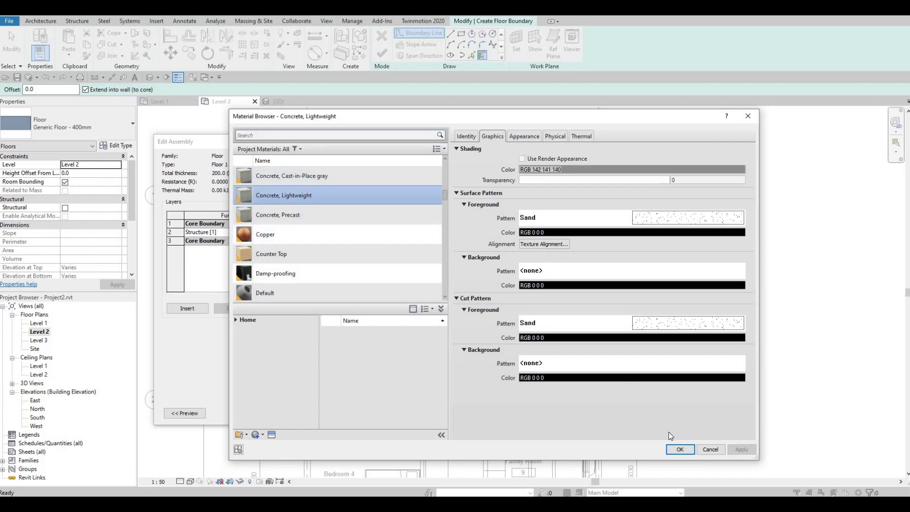
pyautogui.click(678, 449)
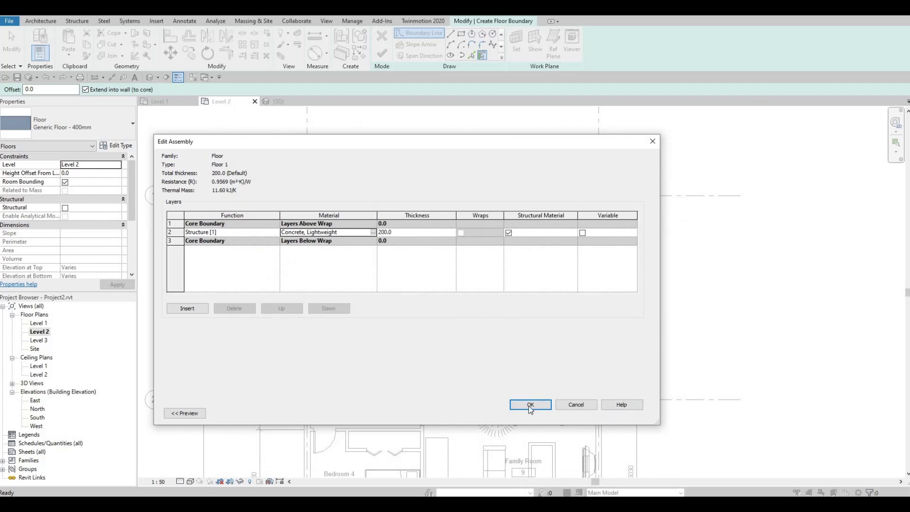
pyautogui.click(530, 405)
pyautogui.click(550, 413)
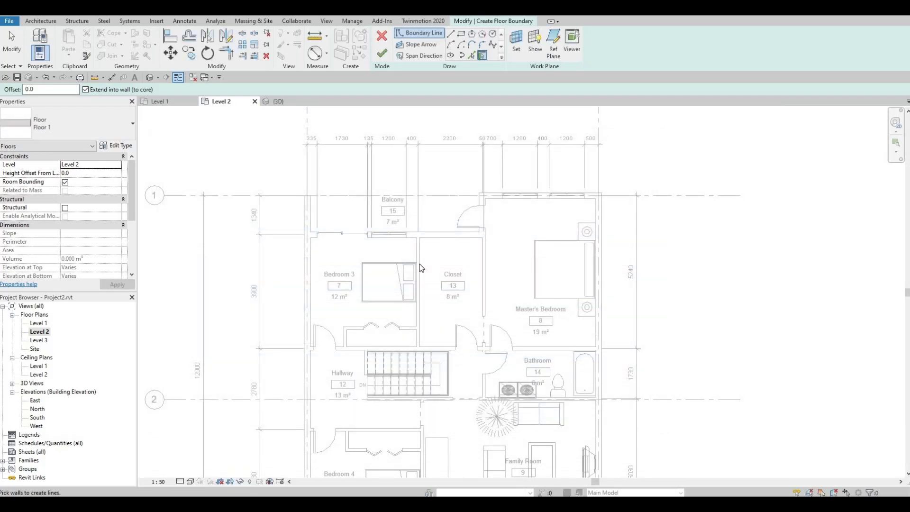
# Sketch a rectangular floor boundary from the exterior wall end at grids A and 1 to the corner at grids B and 3.
pyautogui.click(461, 36)
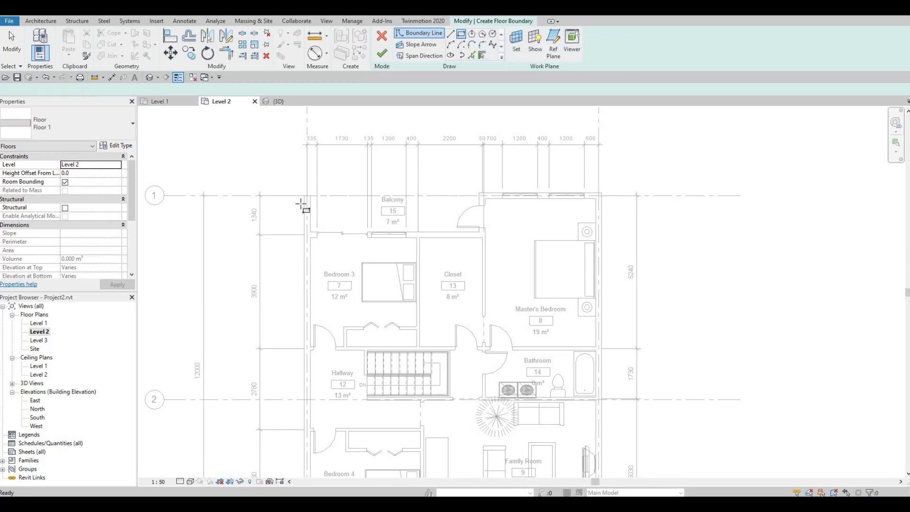
pyautogui.scroll(4, 308, 197)
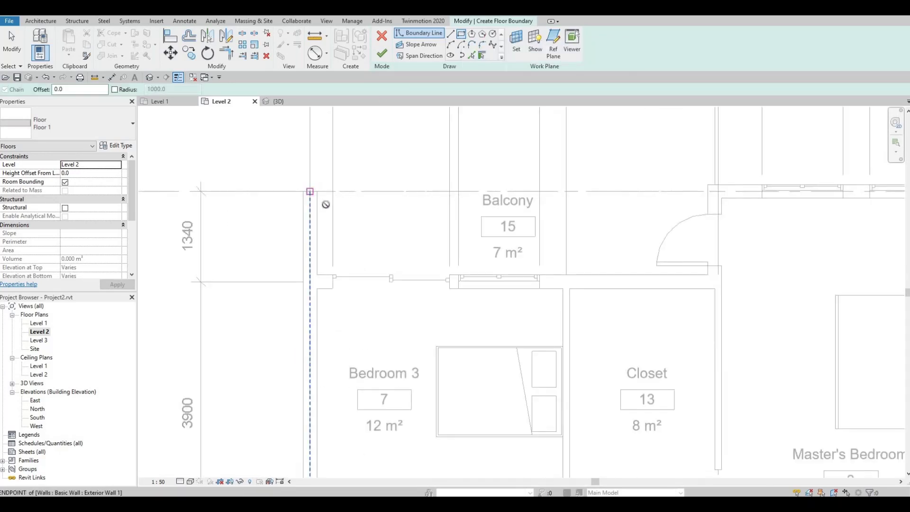
pyautogui.click(310, 191)
pyautogui.scroll(-5, 462, 311)
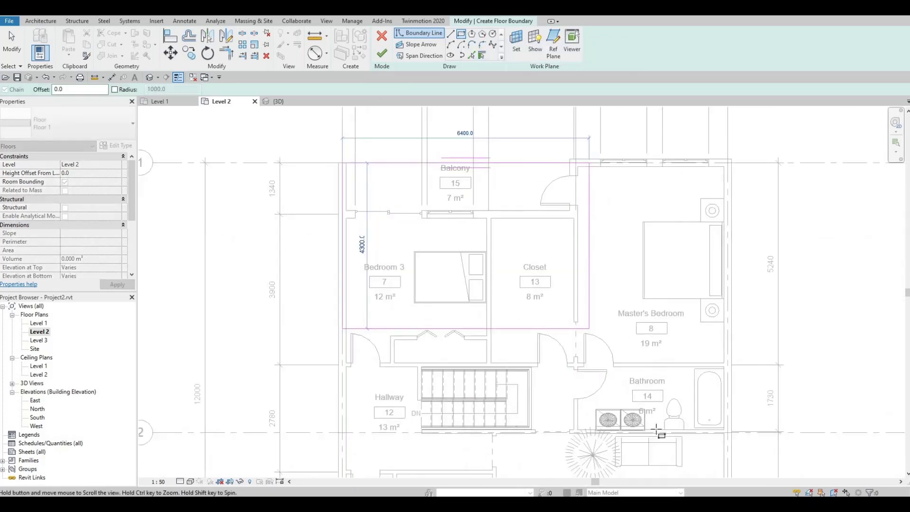
pyautogui.scroll(1, 624, 302)
pyautogui.keyDown('ctrl'); pyautogui.scroll(-5, 646, 243); pyautogui.keyUp('ctrl')
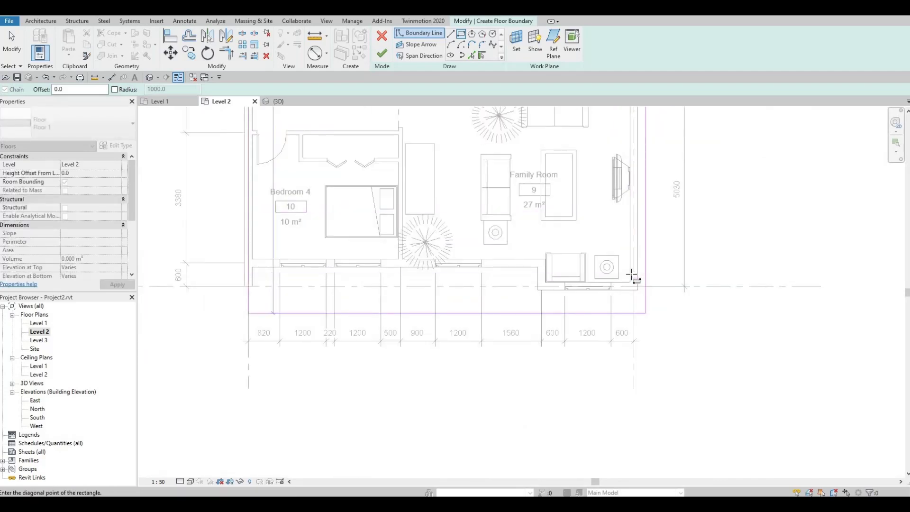
pyautogui.scroll(2, 635, 279)
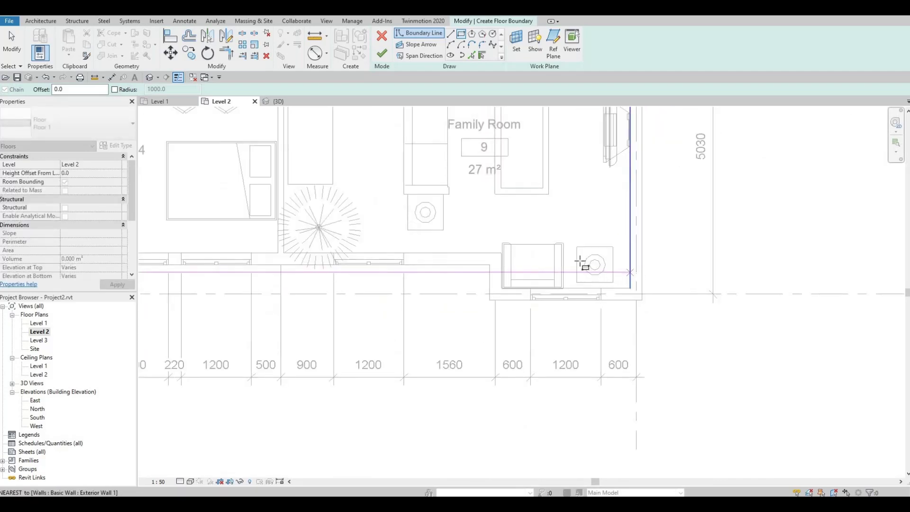
pyautogui.click(635, 293)
pyautogui.scroll(-3, 529, 215)
pyautogui.moveTo(455, 258)
pyautogui.mouseDown(button='middle')
pyautogui.moveTo(477, 301)
pyautogui.moveTo(455, 349)
pyautogui.mouseUp(button='middle')
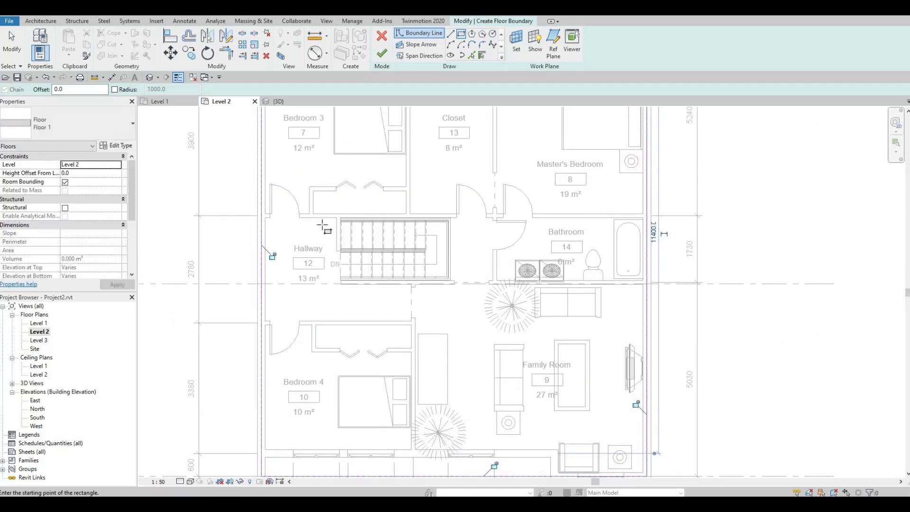
# Sketch a rectangular opening of about 2900 by 1672 mm around the staircase inside the Level 2 floor boundary.
pyautogui.scroll(3, 341, 211)
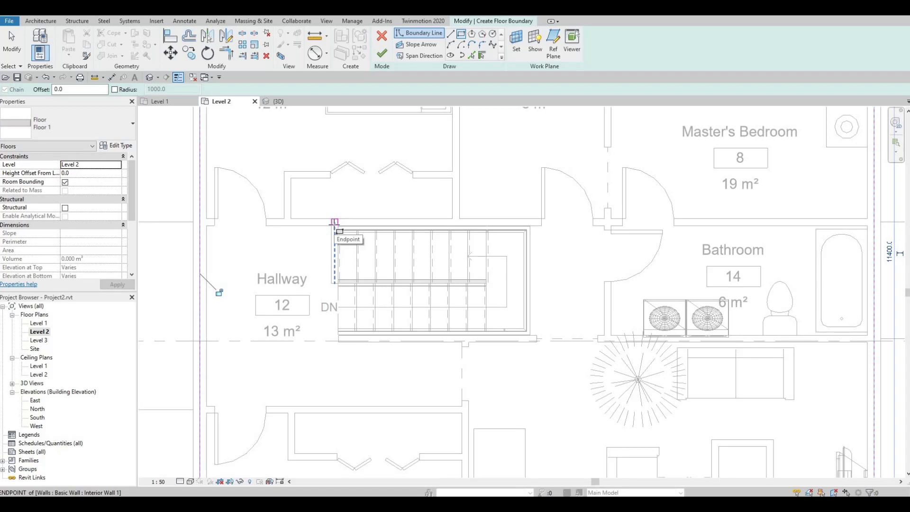
pyautogui.click(335, 222)
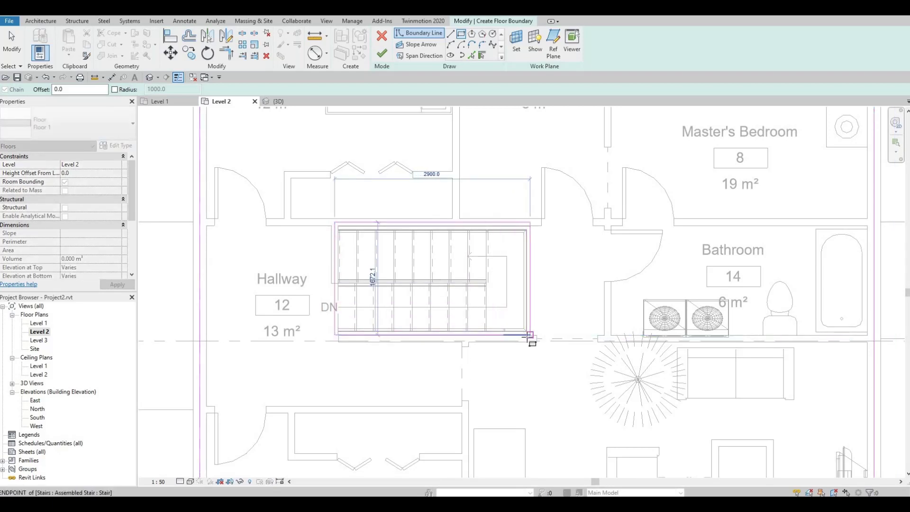
pyautogui.click(516, 310)
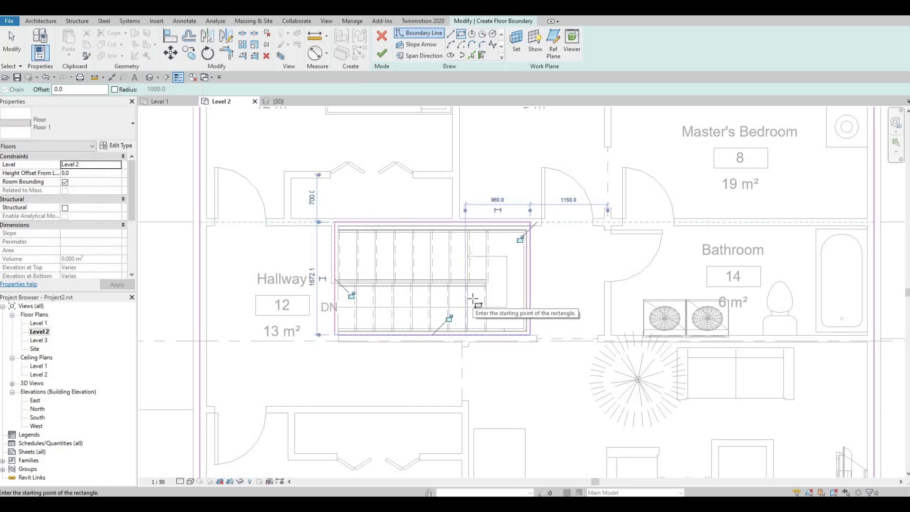
pyautogui.scroll(-5, 446, 263)
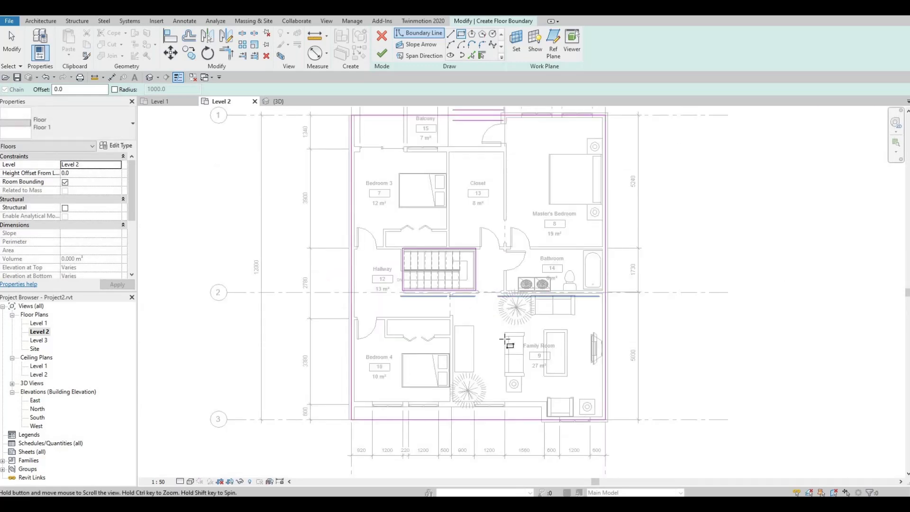
# Sketch boundary lines from grid 3 up the recessed wall beside the Family Room armchair and along the windowed wall into Bedroom 4.
pyautogui.moveTo(494, 345); pyautogui.dragTo(484, 264, button='middle')
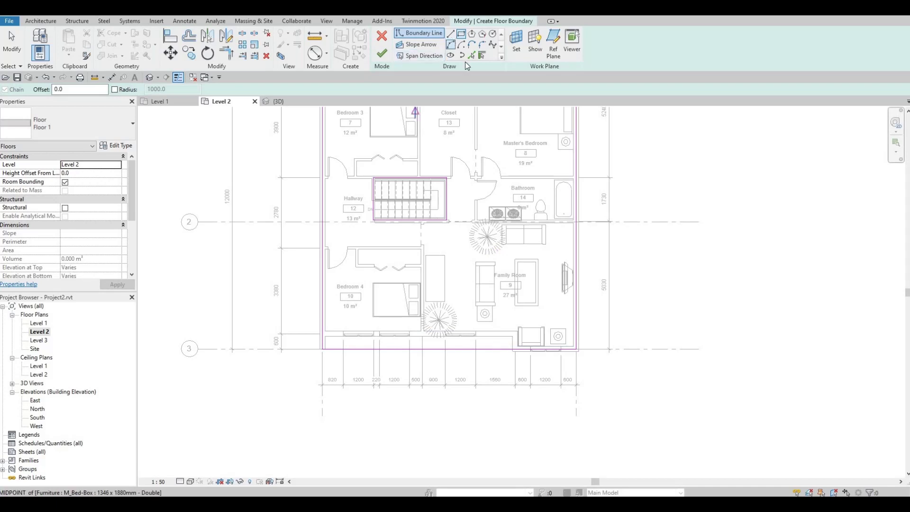
pyautogui.click(450, 33)
pyautogui.scroll(5, 518, 367)
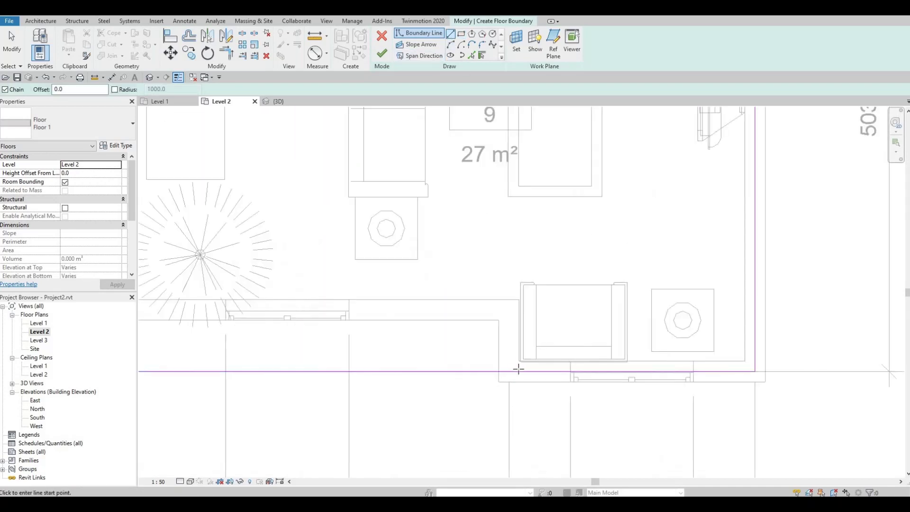
pyautogui.click(508, 371)
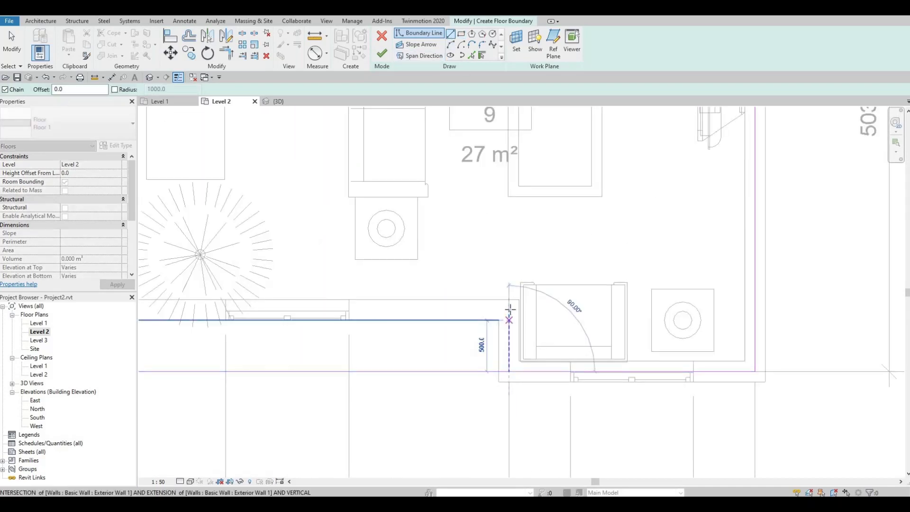
pyautogui.click(343, 310)
pyautogui.moveTo(479, 319)
pyautogui.mouseDown(button='middle')
pyautogui.moveTo(715, 310)
pyautogui.moveTo(481, 320)
pyautogui.mouseUp(button='middle')
pyautogui.click(448, 310)
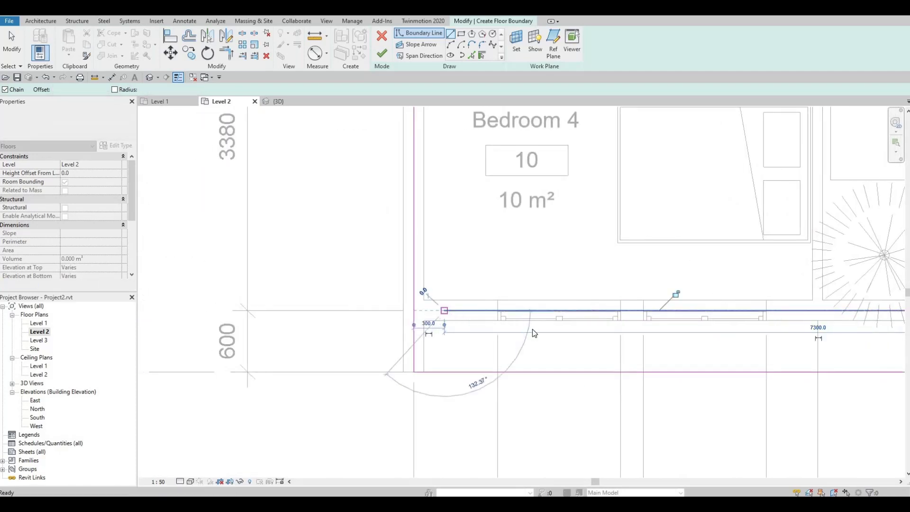
pyautogui.press('Escape')
pyautogui.press('Escape')
# Trim the new boundary line in Bedroom 4 to a corner with the floor edge along grid A.
pyautogui.press('t')
pyautogui.press('r')
pyautogui.click(468, 310)
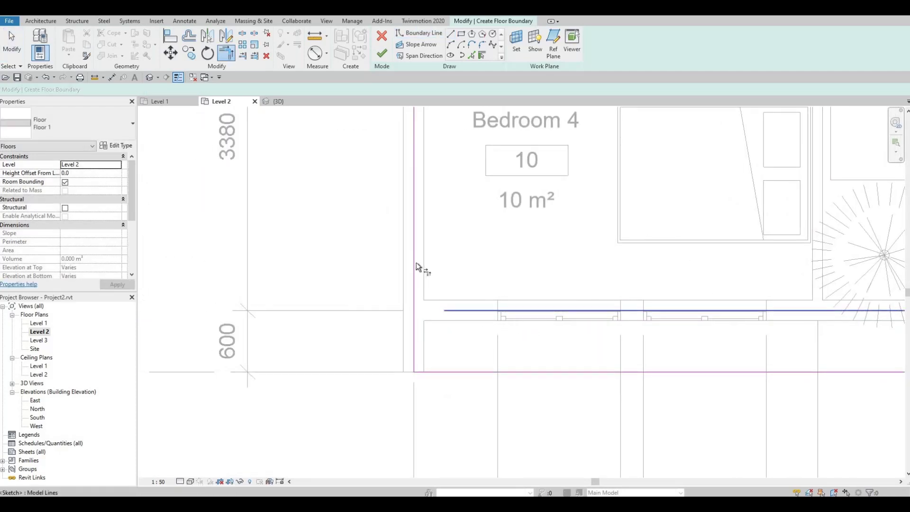
pyautogui.click(416, 263)
pyautogui.press('Escape')
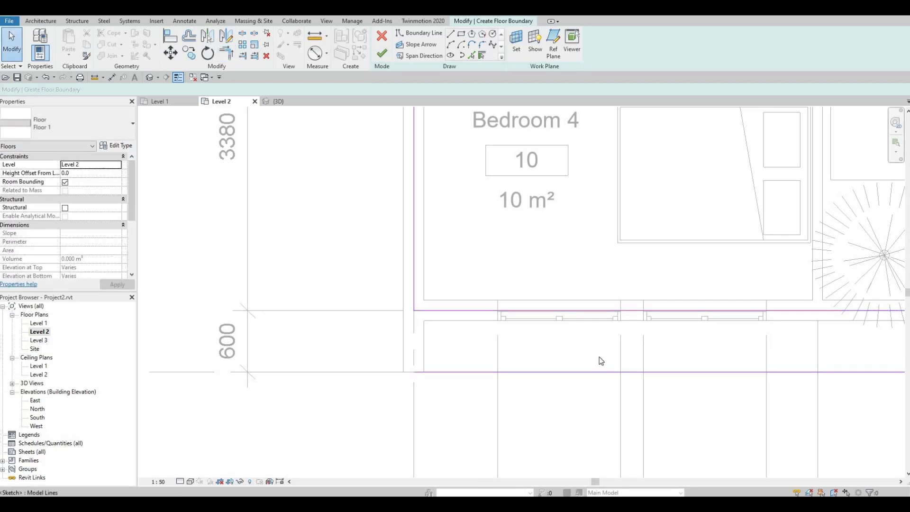
# Trim the grid 3 boundary line to a corner with the short vertical line at the Family Room recess.
pyautogui.scroll(-2, 598, 357)
pyautogui.hscroll(5, 488, 301)
pyautogui.scroll(2, 488, 301)
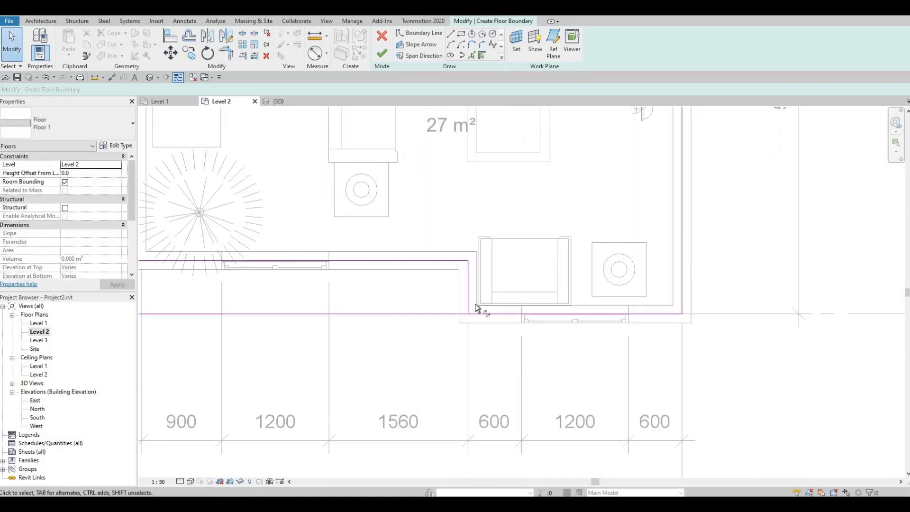
pyautogui.press('t')
pyautogui.press('r')
pyautogui.click(470, 306)
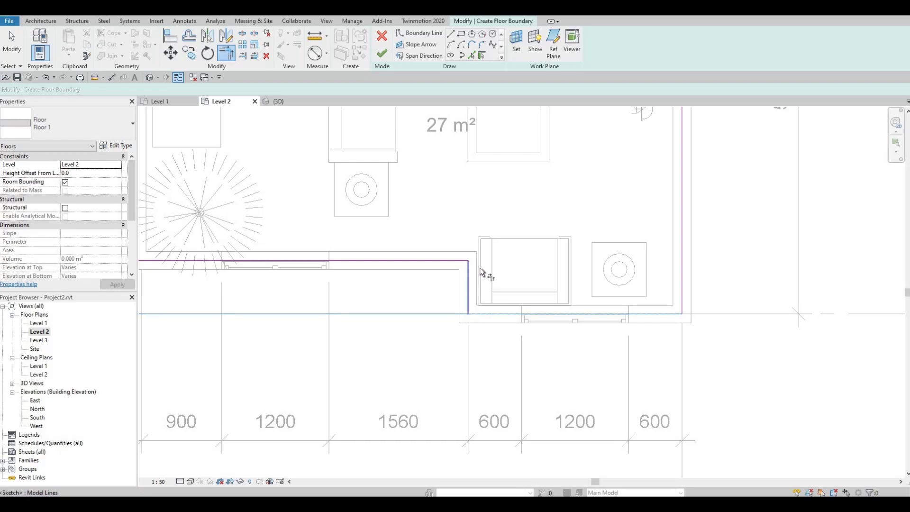
pyautogui.click(469, 279)
pyautogui.scroll(-6, 481, 271)
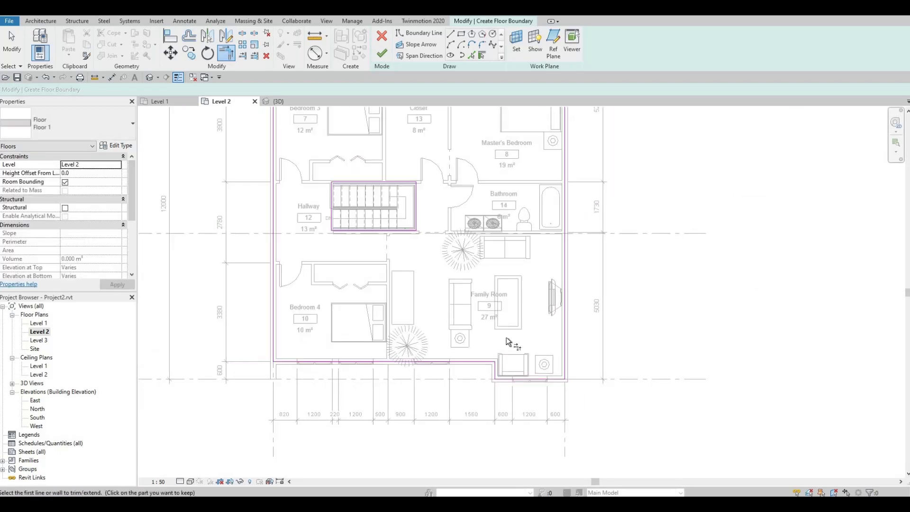
# Finish the Level 2 floor sketch and decline attaching the walls below to the floor's bottom.
pyautogui.keyDown('ctrl'); pyautogui.scroll(5, 506, 340); pyautogui.keyUp('ctrl')
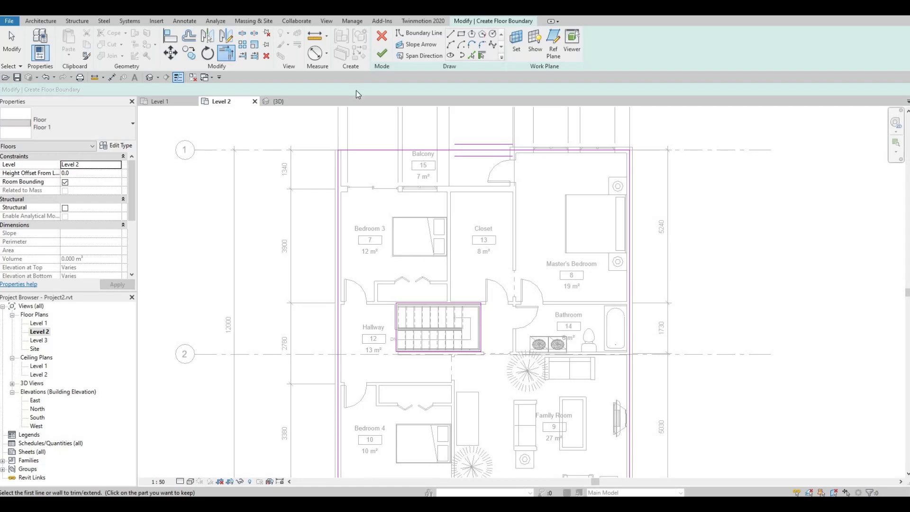
pyautogui.click(388, 52)
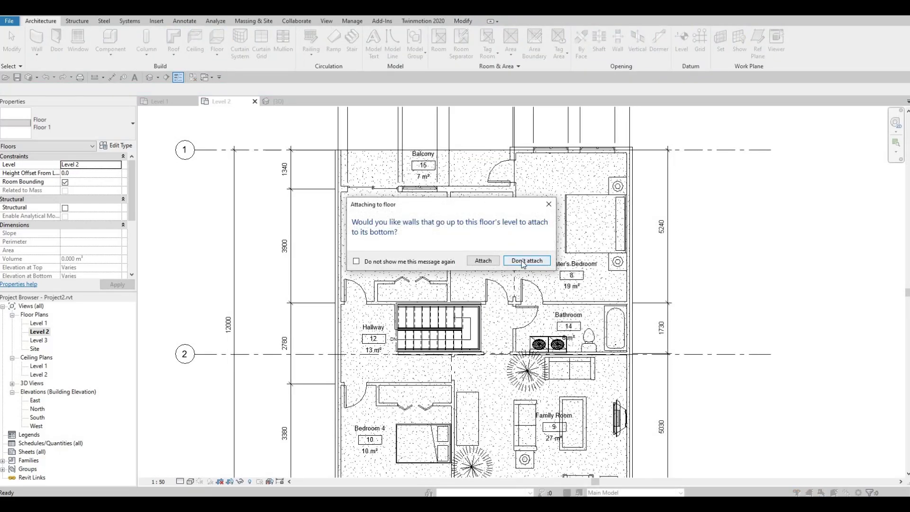
pyautogui.click(523, 264)
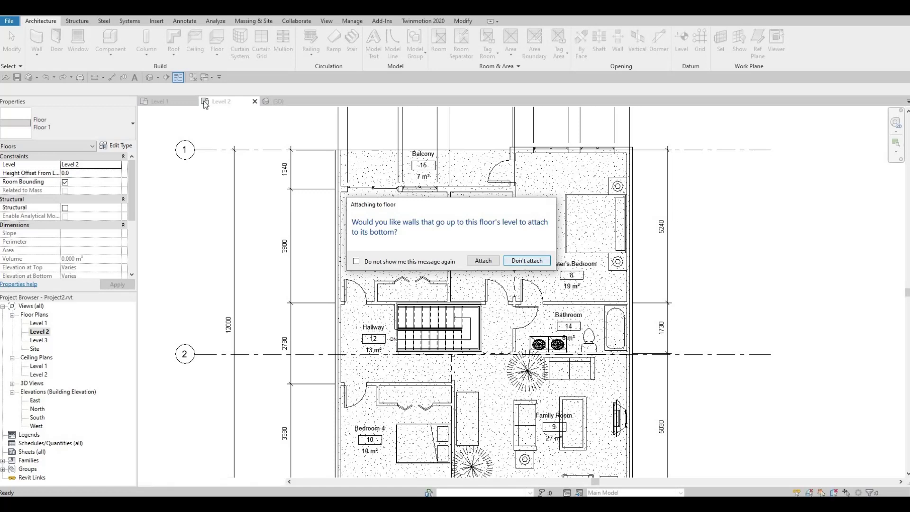
# Examine the new Level 2 floor and the front recess of the house in the 3D view.
pyautogui.click(150, 79)
pyautogui.keyDown('shift'); pyautogui.moveTo(350, 229); pyautogui.dragTo(619, 264, button='middle'); pyautogui.keyUp('shift')
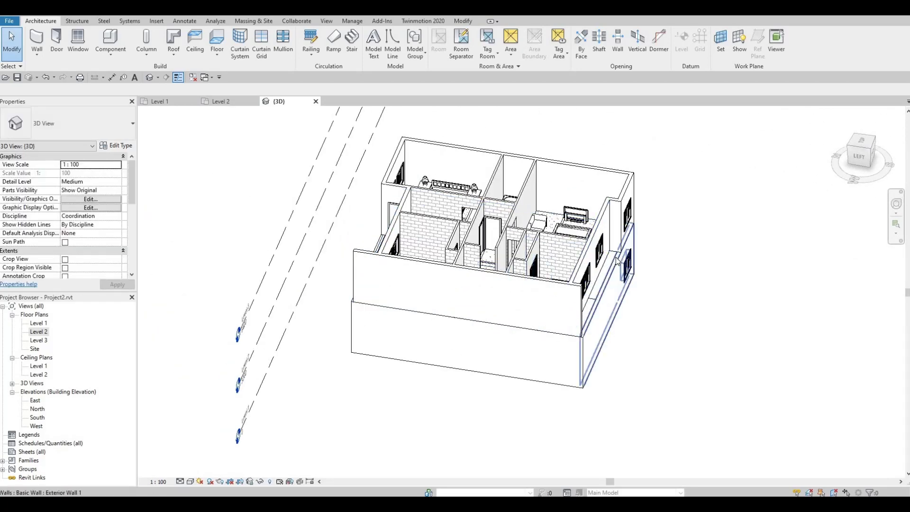
pyautogui.keyDown('shift'); pyautogui.moveTo(610, 256); pyautogui.dragTo(523, 267, button='middle'); pyautogui.keyUp('shift')
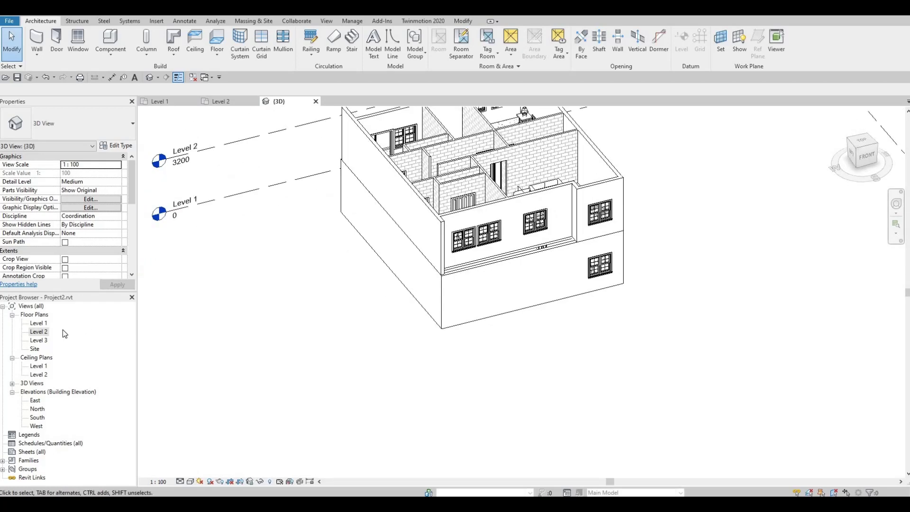
# On the Level 1 plan, shorten the exterior wall on grid 3 to about 2600 mm in front of Bedroom 2.
pyautogui.doubleClick(40, 323)
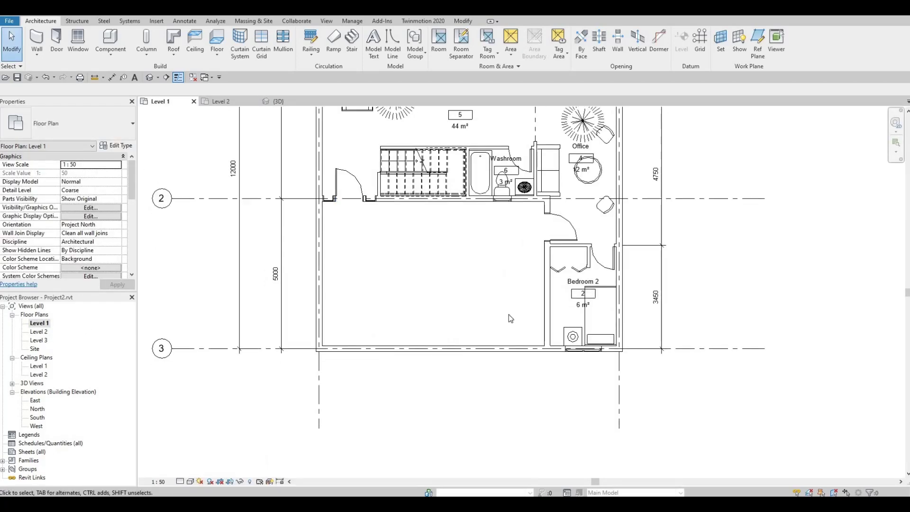
pyautogui.click(305, 320)
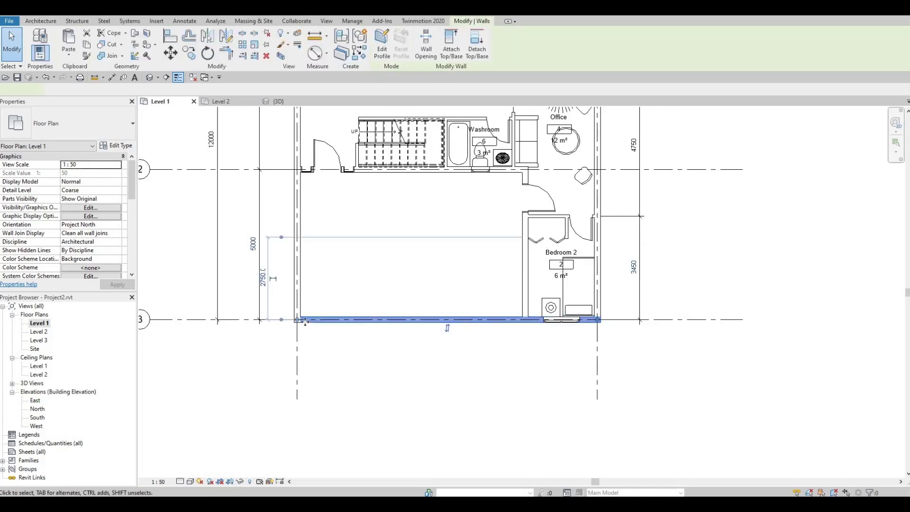
pyautogui.moveTo(297, 320); pyautogui.dragTo(513, 343)
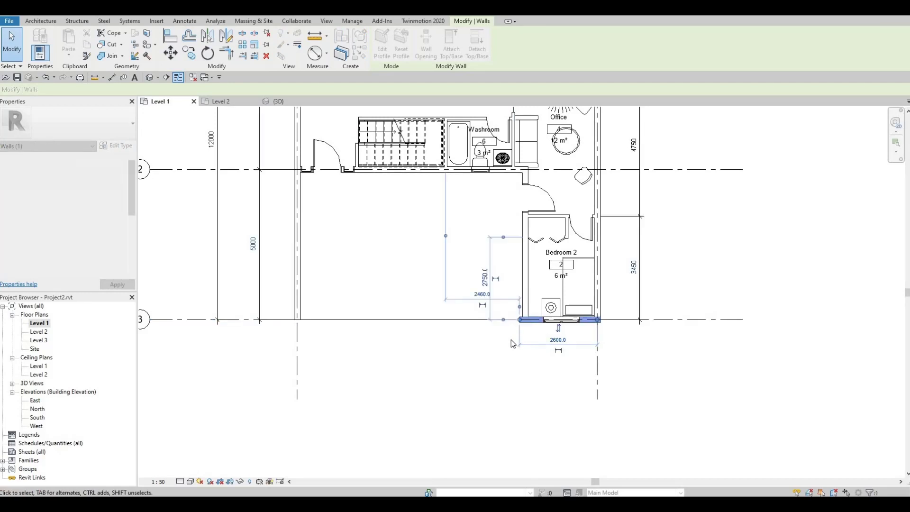
# Trim the shortened grid 3 wall to a clean corner with the Bedroom 2 side wall.
pyautogui.press('Escape')
pyautogui.press('t')
pyautogui.press('r')
pyautogui.click(530, 322)
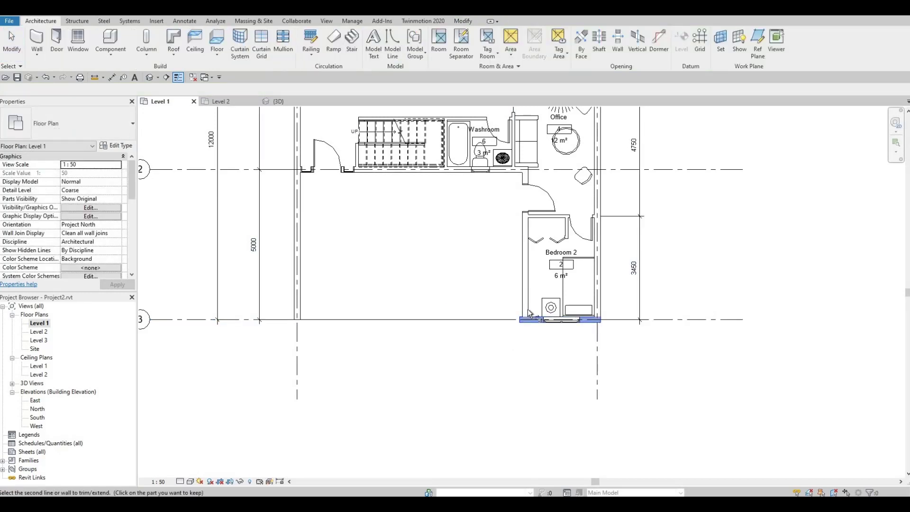
pyautogui.click(524, 317)
pyautogui.press('Escape')
pyautogui.press('Escape')
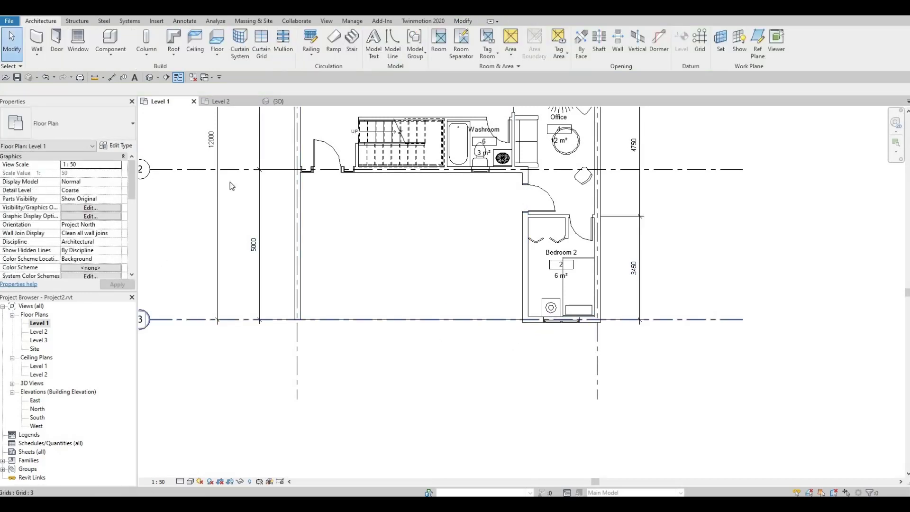
# Inspect the opened ground-floor front and the Level 2 floor edge above it in the 3D view.
pyautogui.click(151, 77)
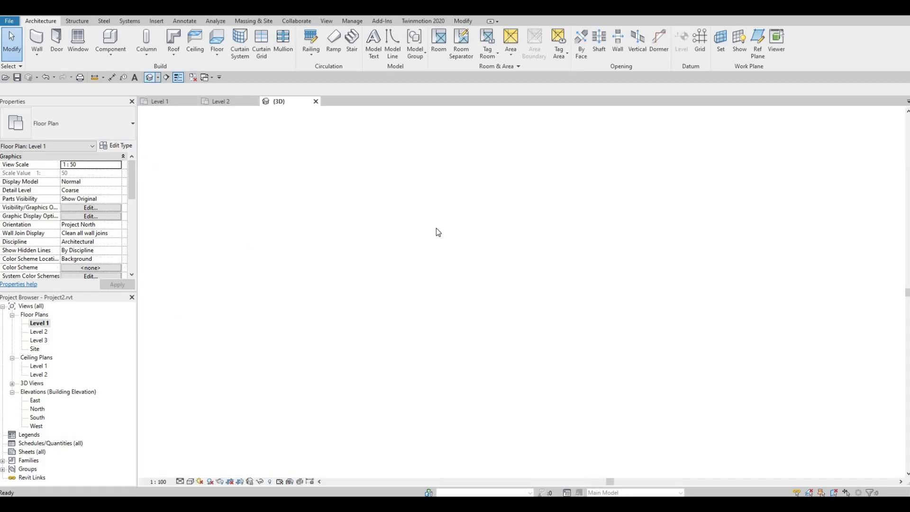
pyautogui.keyDown('shift'); pyautogui.moveTo(576, 247); pyautogui.dragTo(650, 307, button='middle'); pyautogui.keyUp('shift')
pyautogui.keyDown('shift'); pyautogui.moveTo(554, 324); pyautogui.dragTo(477, 302, button='middle'); pyautogui.keyUp('shift')
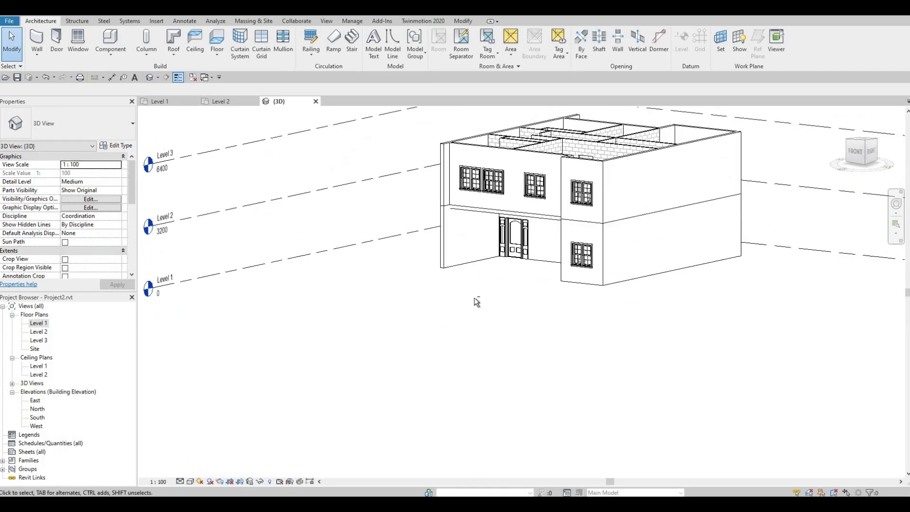
pyautogui.scroll(8, 521, 217)
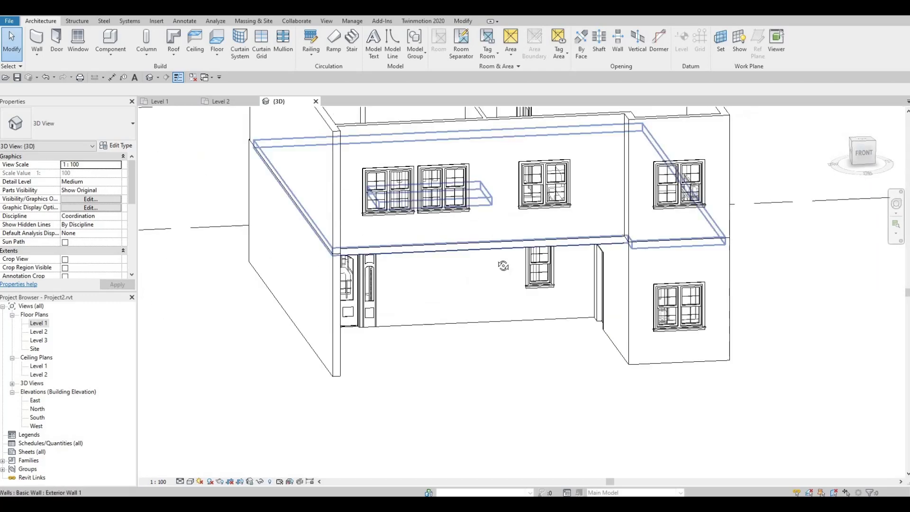
pyautogui.keyDown('shift'); pyautogui.moveTo(516, 214); pyautogui.dragTo(507, 362, button='middle'); pyautogui.keyUp('shift')
pyautogui.keyDown('shift'); pyautogui.moveTo(520, 373); pyautogui.dragTo(517, 379, button='middle'); pyautogui.keyUp('shift')
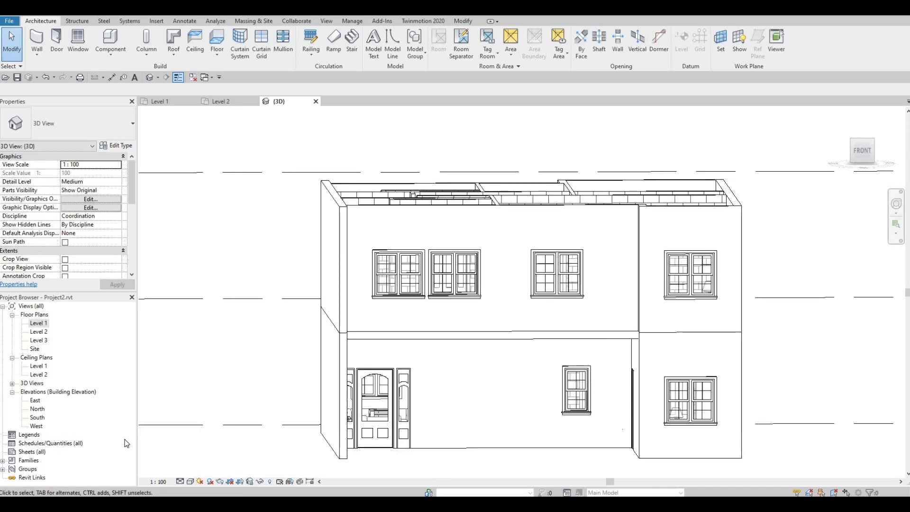
# Start a Floor 1 floor on Level 1 and sketch a rectangular boundary from the grid 1 exterior corner to the opposite corner at Bedroom 2.
pyautogui.doubleClick(38, 323)
pyautogui.scroll(-3, 376, 378)
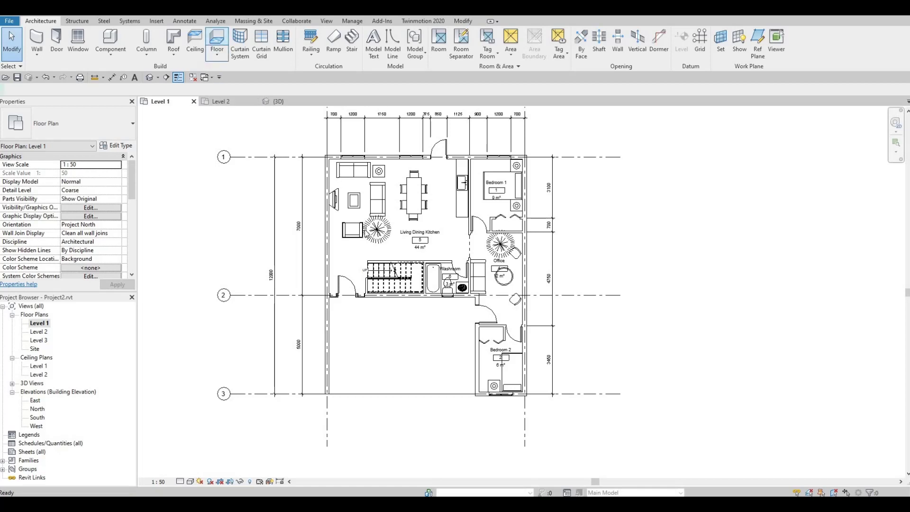
pyautogui.click(217, 40)
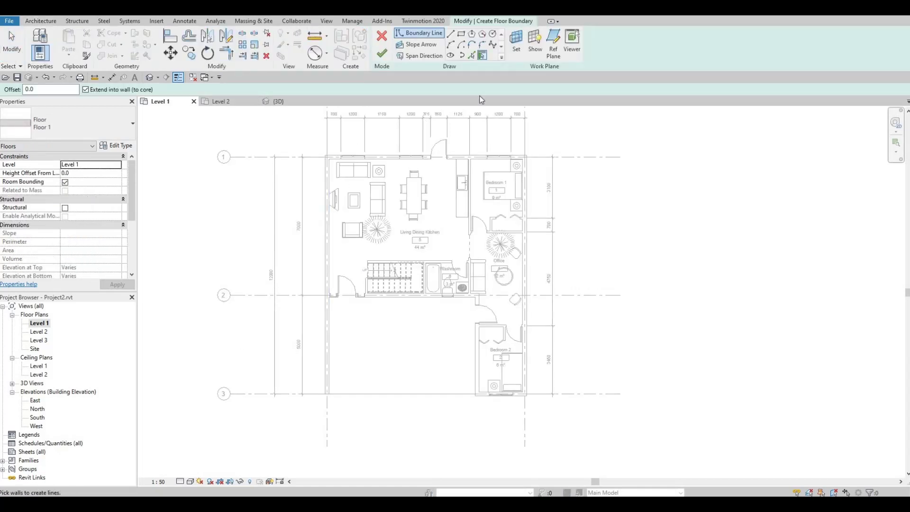
pyautogui.click(461, 34)
pyautogui.scroll(1, 353, 142)
pyautogui.scroll(1, 355, 147)
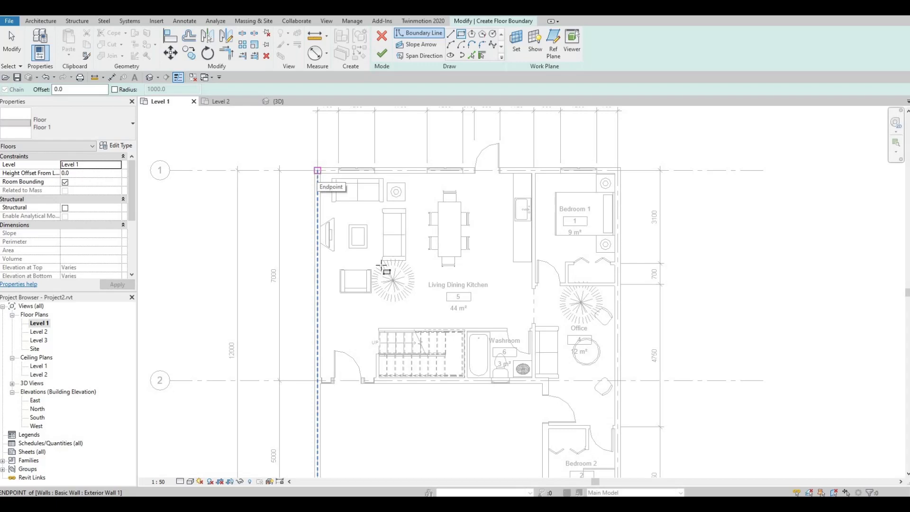
pyautogui.click(318, 170)
pyautogui.moveTo(545, 254); pyautogui.dragTo(570, 367, button='middle')
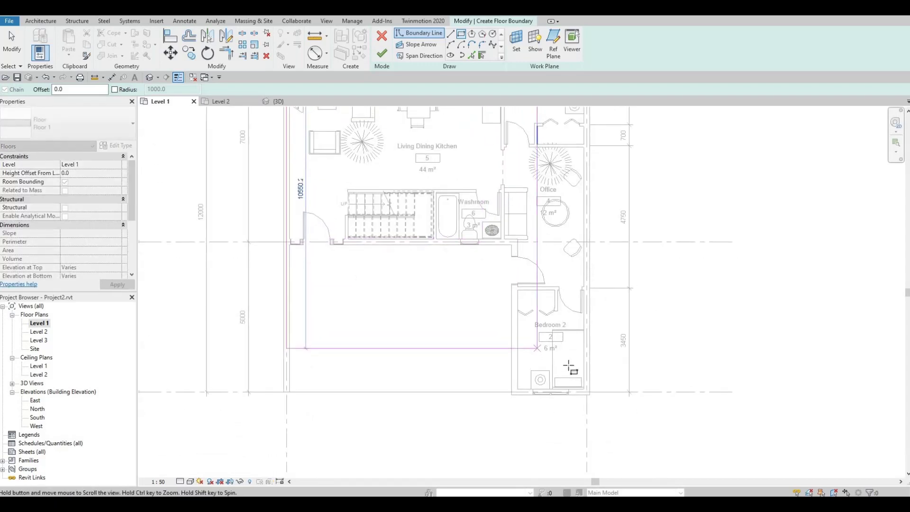
pyautogui.scroll(2, 583, 382)
pyautogui.click(587, 389)
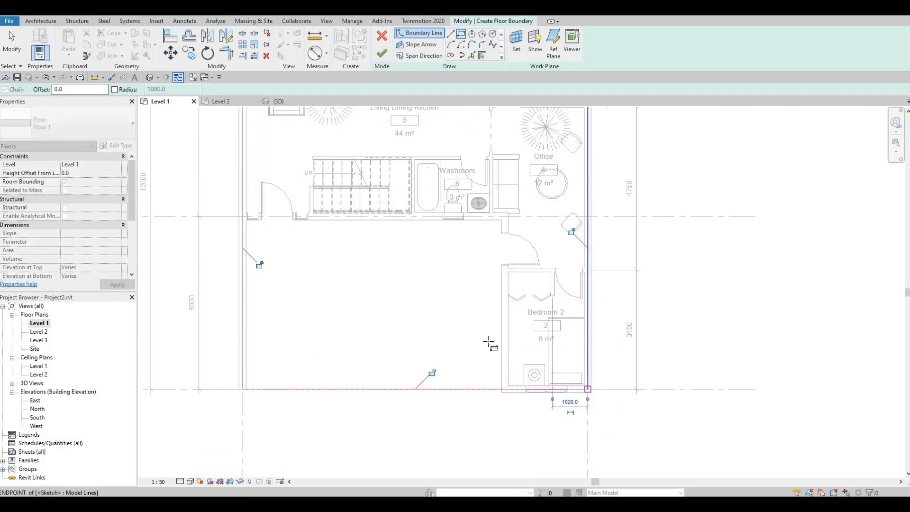
pyautogui.press('Escape')
pyautogui.press('Escape')
# Sketch boundary lines from grid 3 along the Bedroom 2 side wall to grid 2, and along the entrance wall to the exterior wall.
pyautogui.moveTo(456, 205); pyautogui.dragTo(456, 221, button='middle')
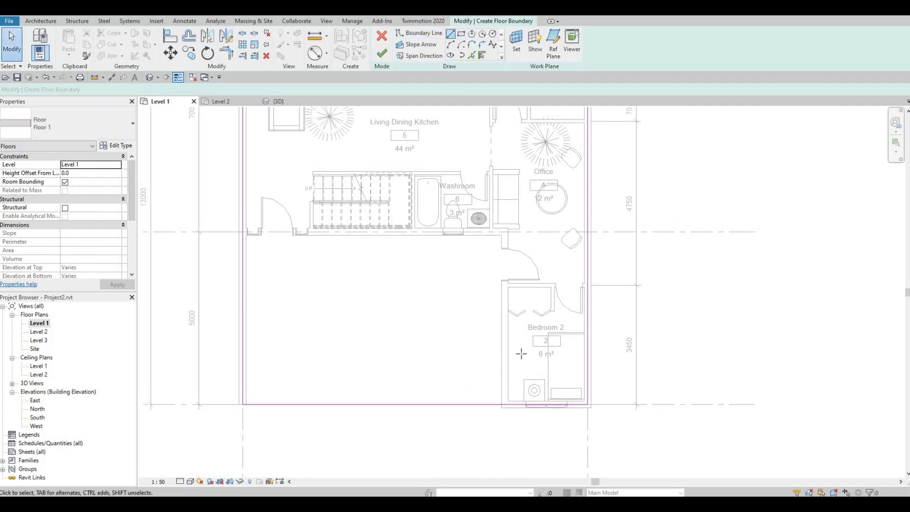
pyautogui.press('Return')
pyautogui.click(504, 404)
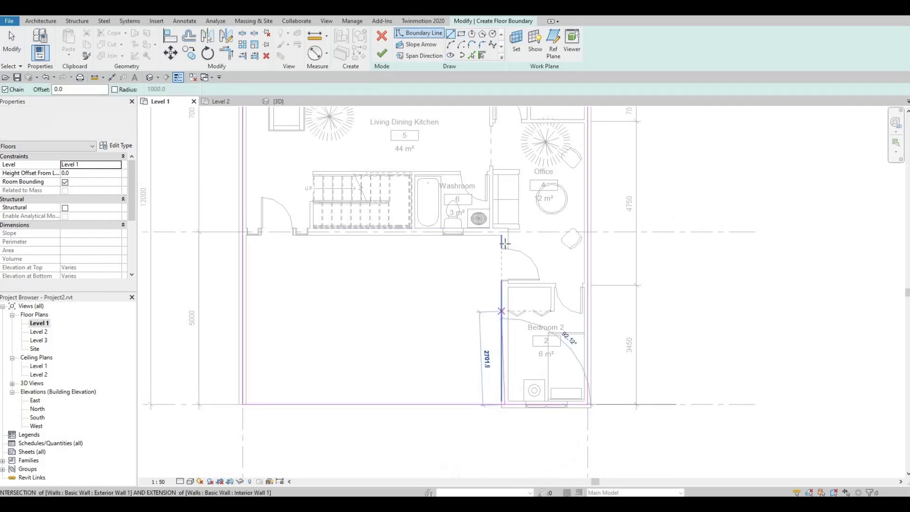
pyautogui.click(504, 235)
pyautogui.click(245, 231)
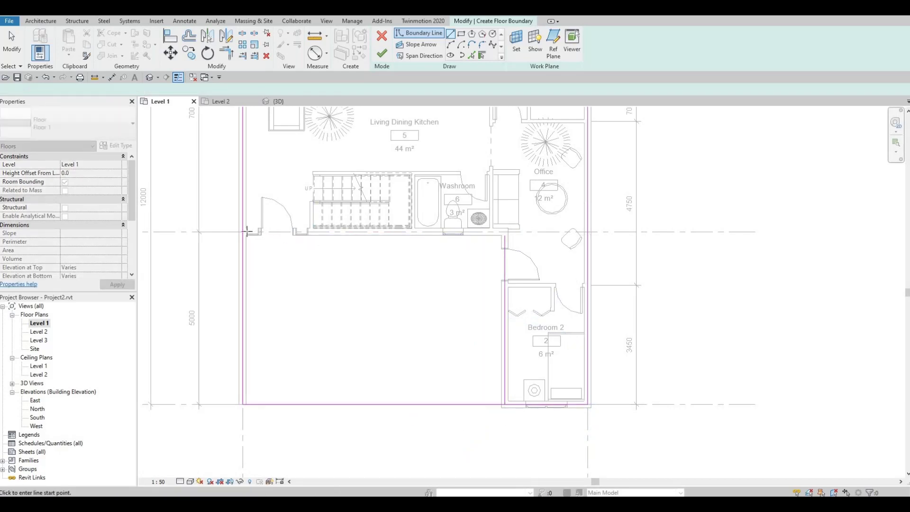
# Align the floor boundary line along the entrance wall to that wall's exterior face.
pyautogui.press('Escape')
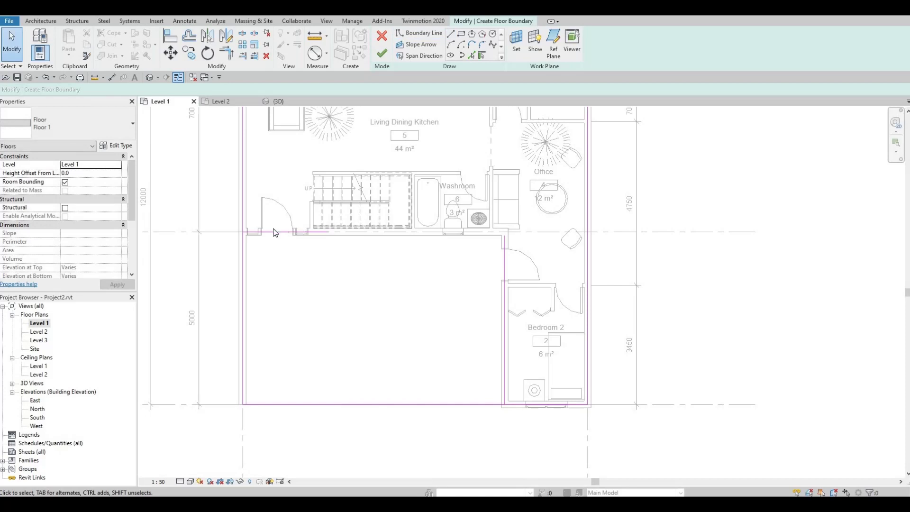
pyautogui.scroll(2, 276, 231)
pyautogui.press('l')
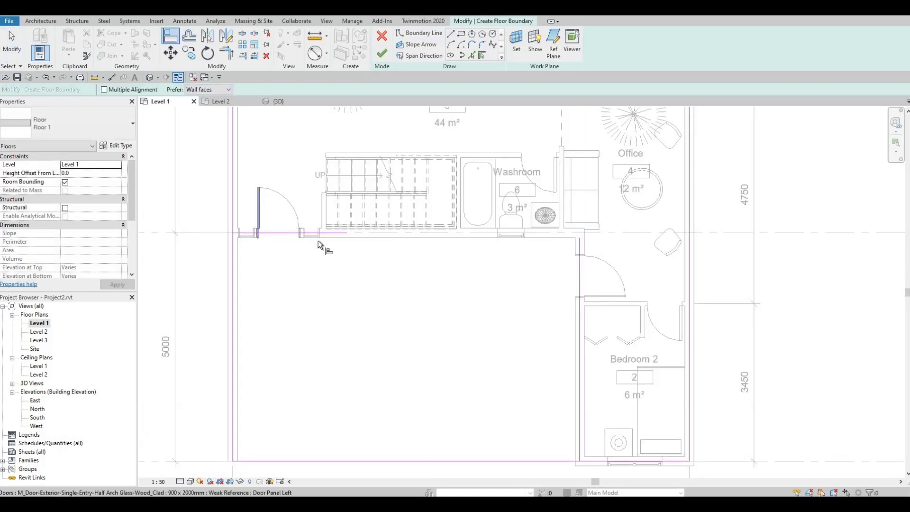
pyautogui.scroll(3, 318, 241)
pyautogui.click(387, 254)
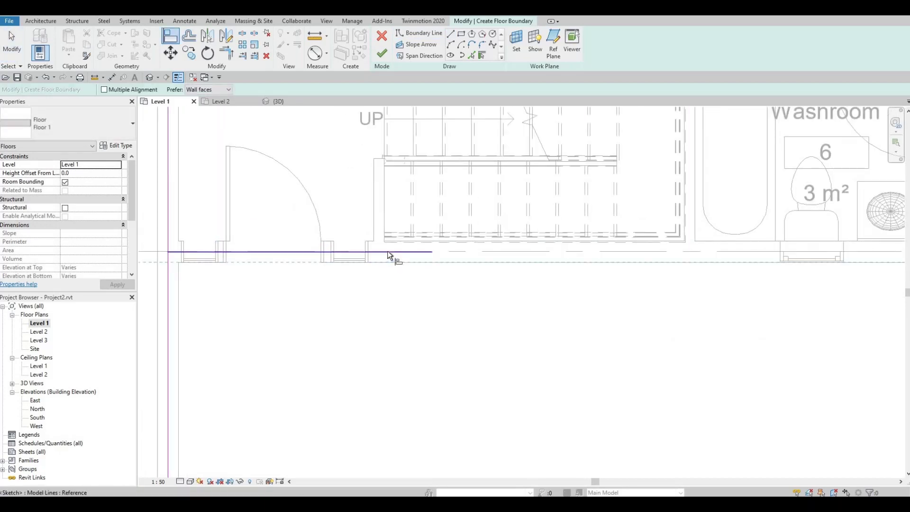
pyautogui.click(391, 253)
pyautogui.scroll(-2, 426, 265)
pyautogui.press('Escape')
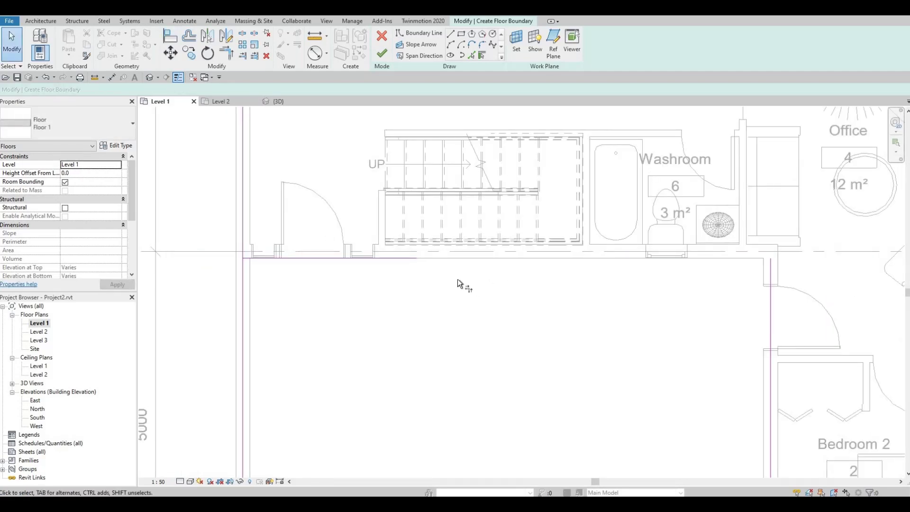
# Trim the entrance-wall boundary line and the Bedroom 2 side boundary line to a corner.
pyautogui.press('t')
pyautogui.press('r')
pyautogui.click(406, 259)
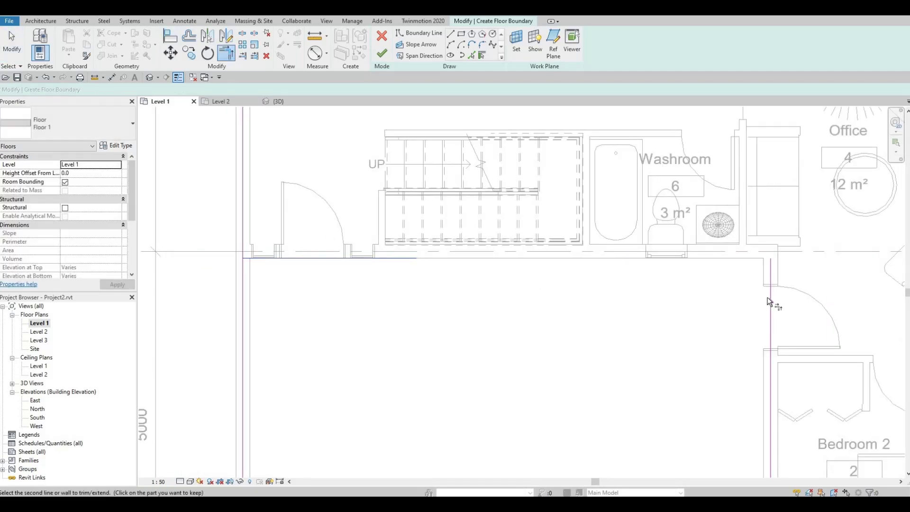
pyautogui.click(768, 298)
pyautogui.press('Escape')
pyautogui.moveTo(690, 307); pyautogui.dragTo(659, 291, button='middle')
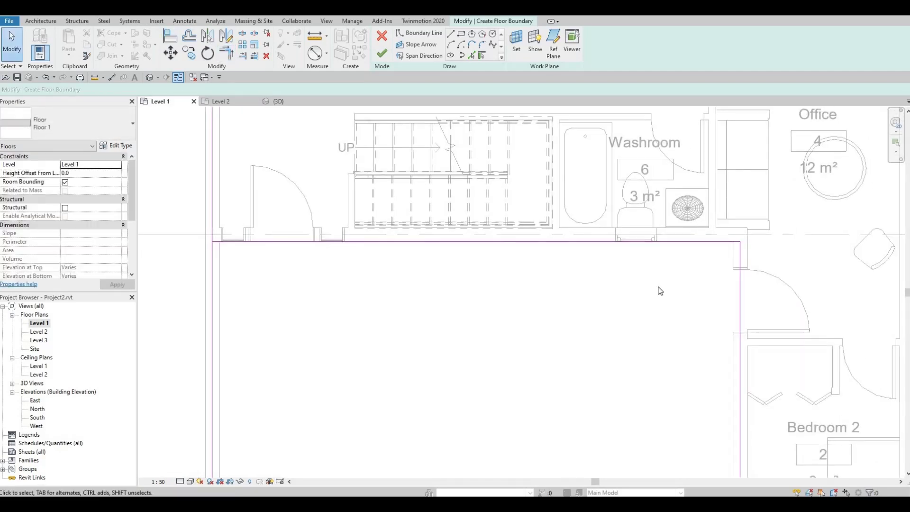
# Align the Bedroom 2 side boundary line to the exterior face of its wall.
pyautogui.press('a')
pyautogui.press('l')
pyautogui.click(731, 253)
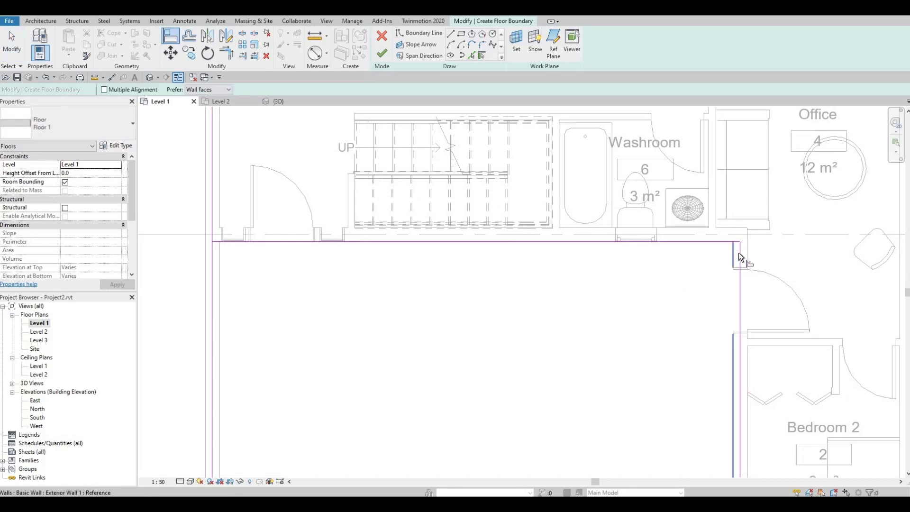
pyautogui.click(739, 252)
pyautogui.press('Escape')
pyautogui.scroll(-3, 623, 294)
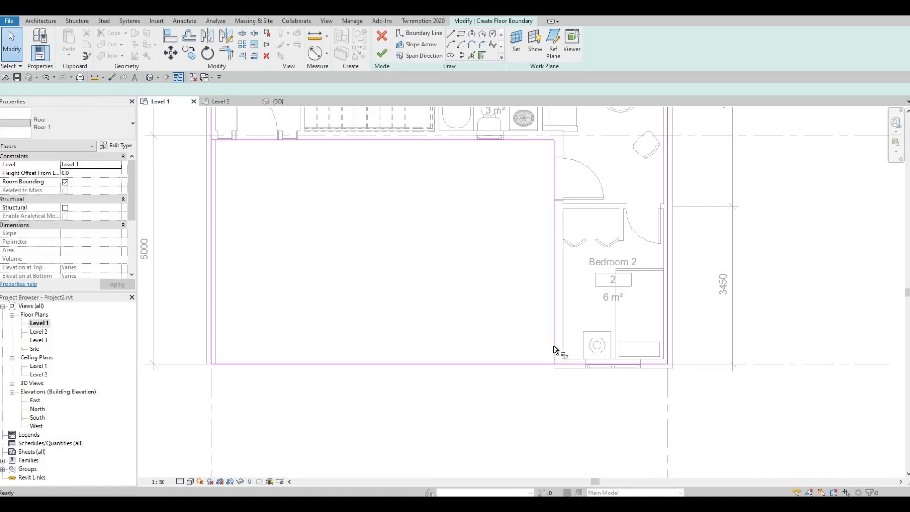
# Trim the grid 3 boundary line to the Bedroom 2 side line and align it to the front wall's exterior face.
pyautogui.press('a')
pyautogui.press('l')
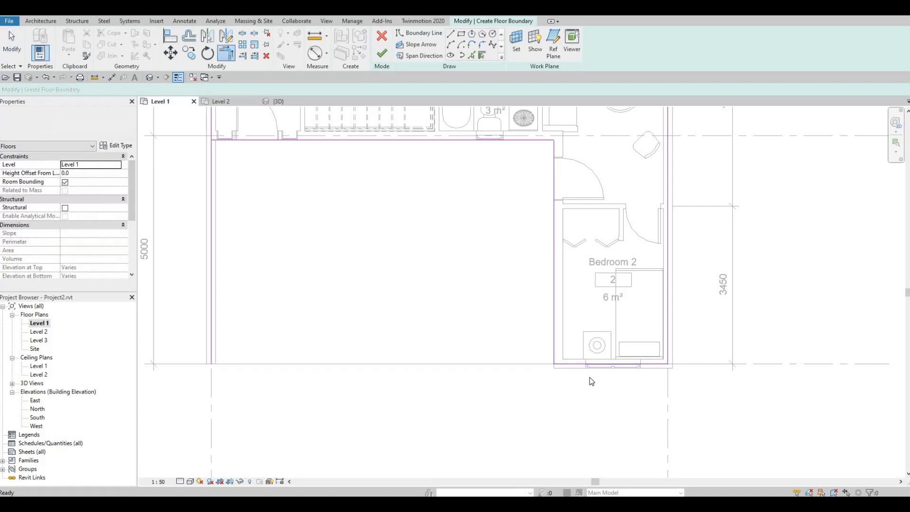
pyautogui.press('a')
pyautogui.press('l')
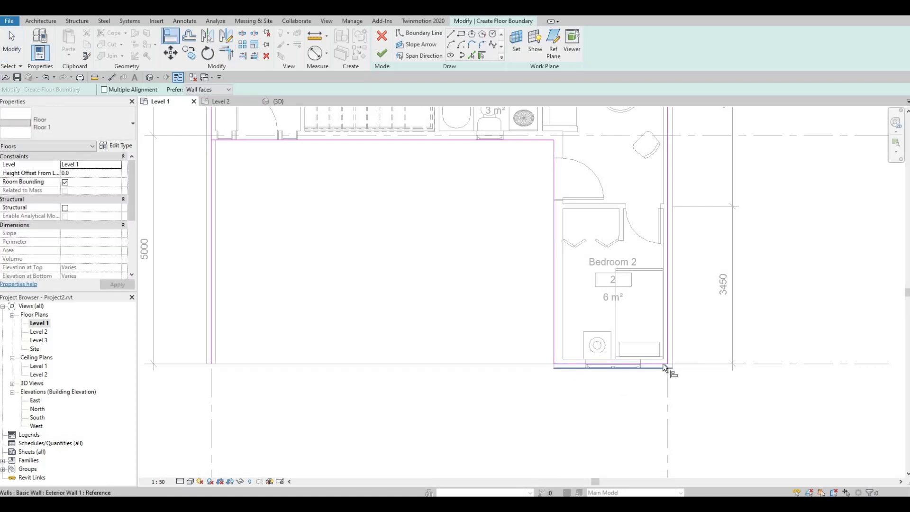
pyautogui.click(663, 363)
pyautogui.click(663, 366)
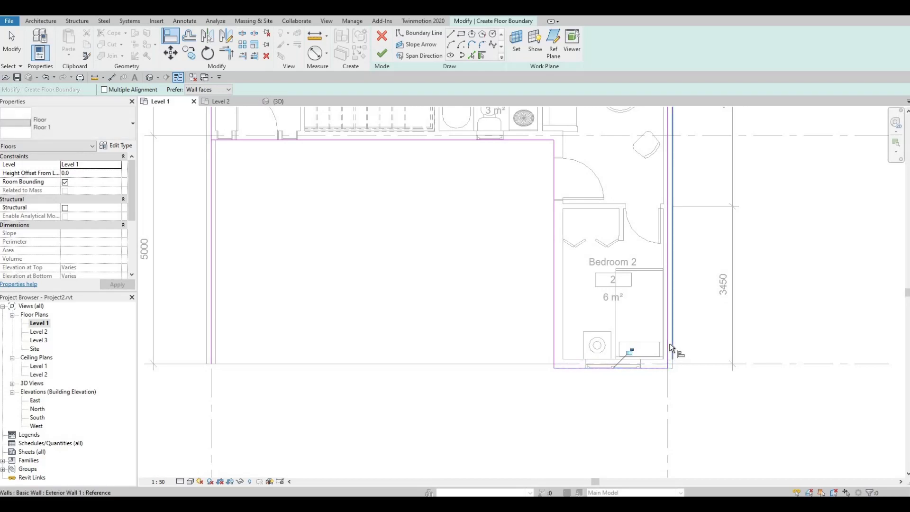
# Align the boundary lines along grids B, 1 and A to the exterior faces of their walls.
pyautogui.click(670, 345)
pyautogui.click(668, 342)
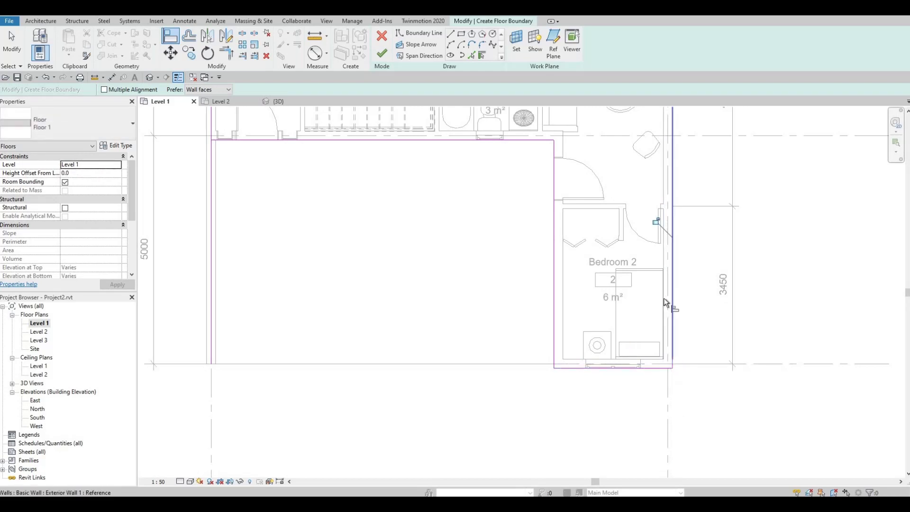
pyautogui.scroll(-5, 654, 335)
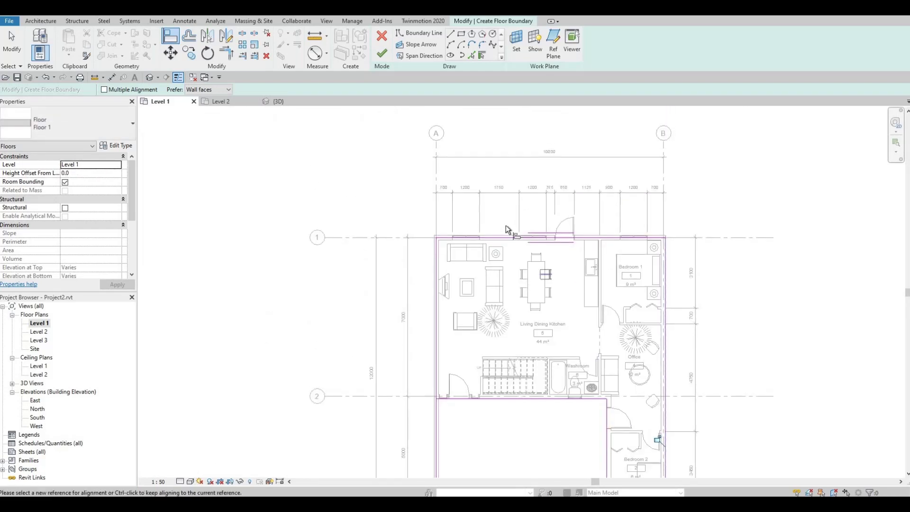
pyautogui.scroll(3, 499, 238)
pyautogui.click(498, 240)
pyautogui.click(498, 245)
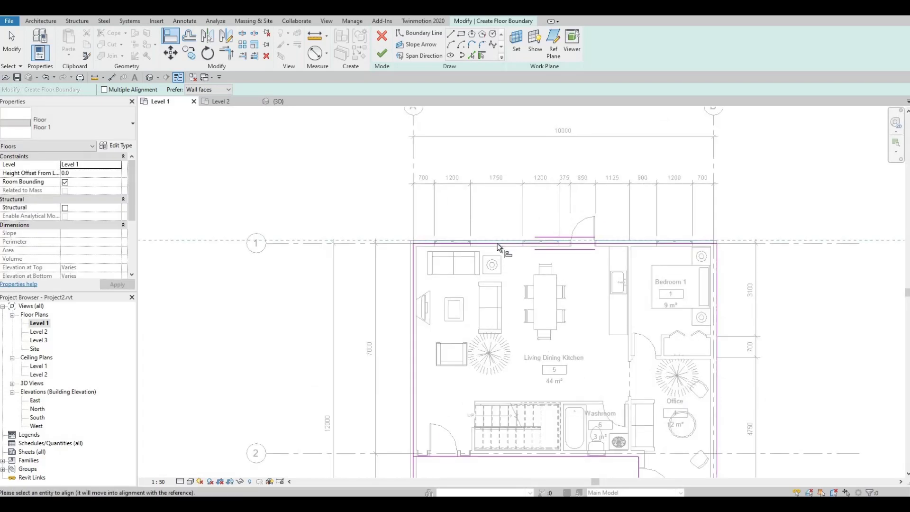
pyautogui.click(411, 259)
pyautogui.click(414, 260)
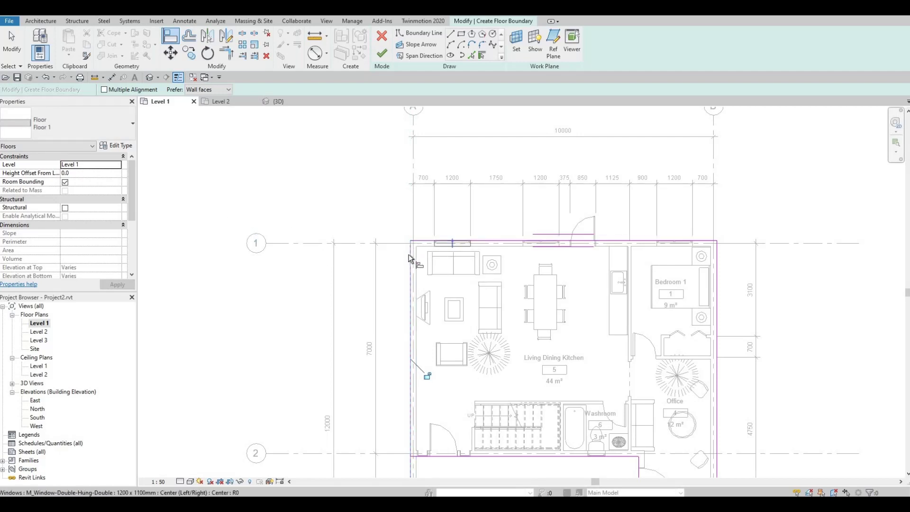
# Trim the grid A boundary line and the entrance-wall boundary line to a corner, removing the part beside the front recess.
pyautogui.scroll(3, 416, 238)
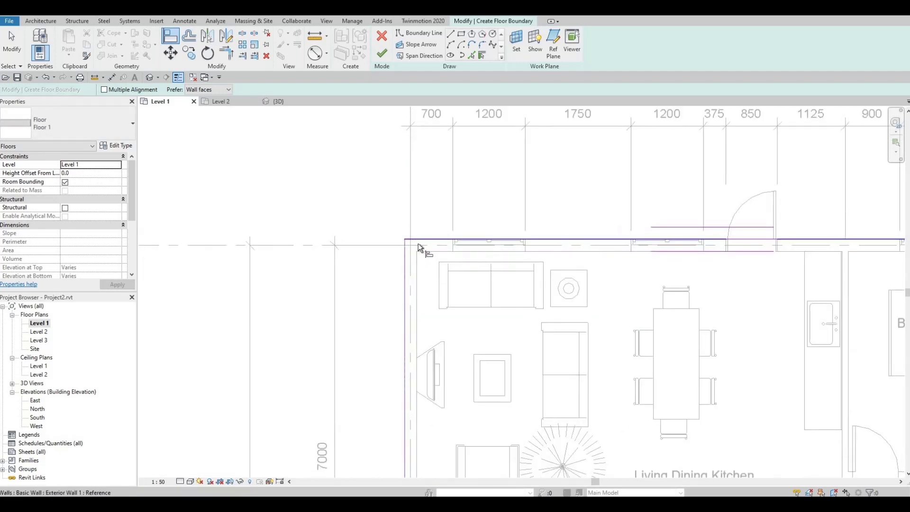
pyautogui.scroll(-2, 534, 278)
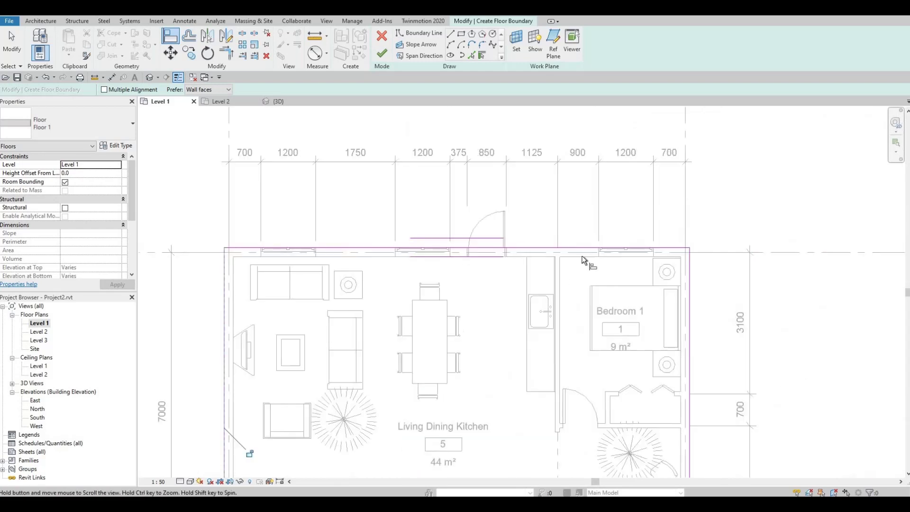
pyautogui.moveTo(693, 263); pyautogui.dragTo(581, 265, button='middle')
pyautogui.scroll(-1, 582, 266)
pyautogui.scroll(-2, 524, 197)
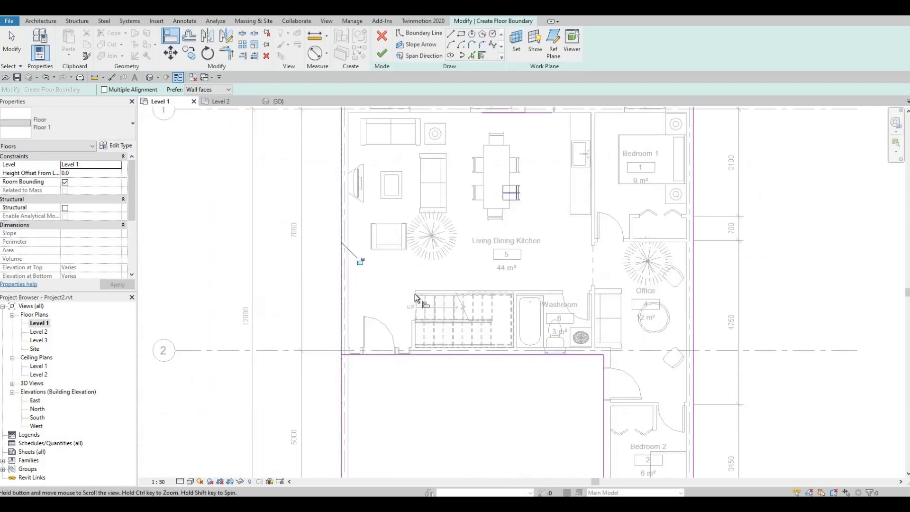
pyautogui.scroll(-1, 415, 295)
pyautogui.scroll(5, 453, 265)
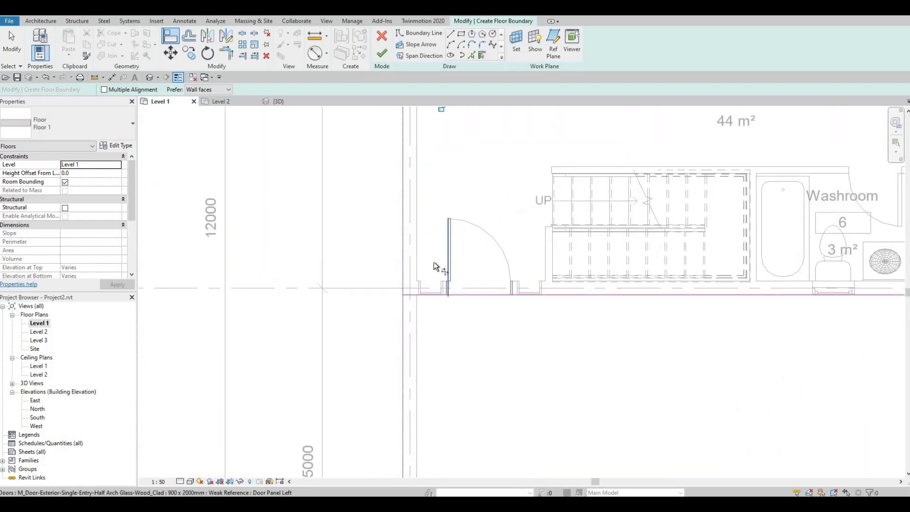
pyautogui.press('t')
pyautogui.press('r')
pyautogui.click(413, 294)
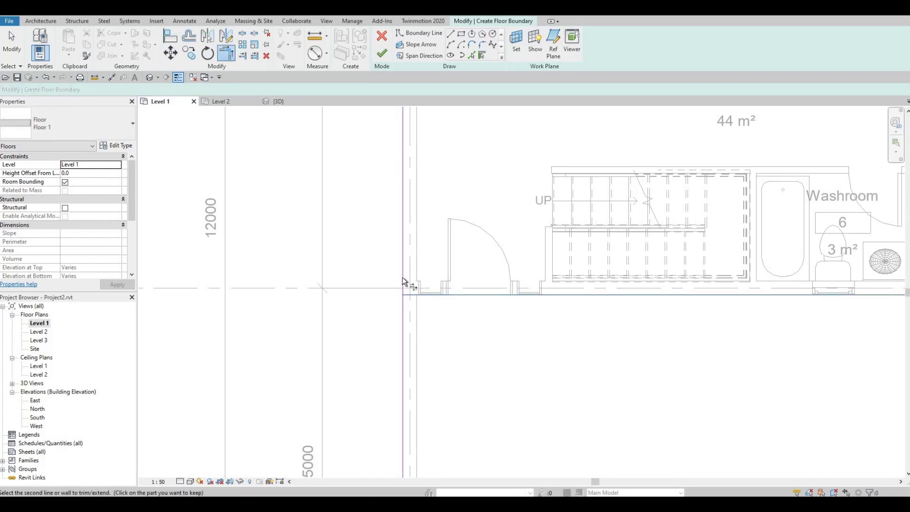
pyautogui.click(409, 300)
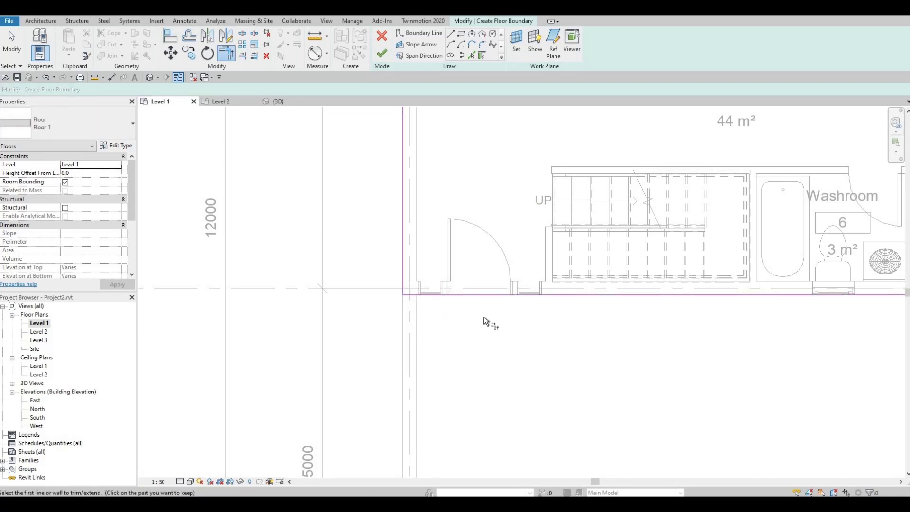
# Finish the Level 1 floor sketch with its L-shaped boundary.
pyautogui.scroll(-4, 481, 321)
pyautogui.moveTo(647, 361); pyautogui.dragTo(457, 361, button='middle')
pyautogui.scroll(-4, 457, 362)
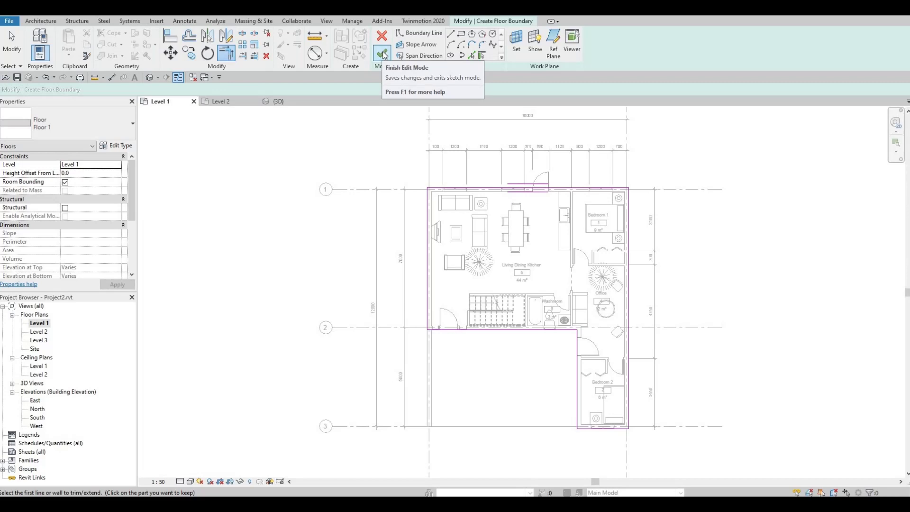
pyautogui.click(384, 55)
pyautogui.press('Escape')
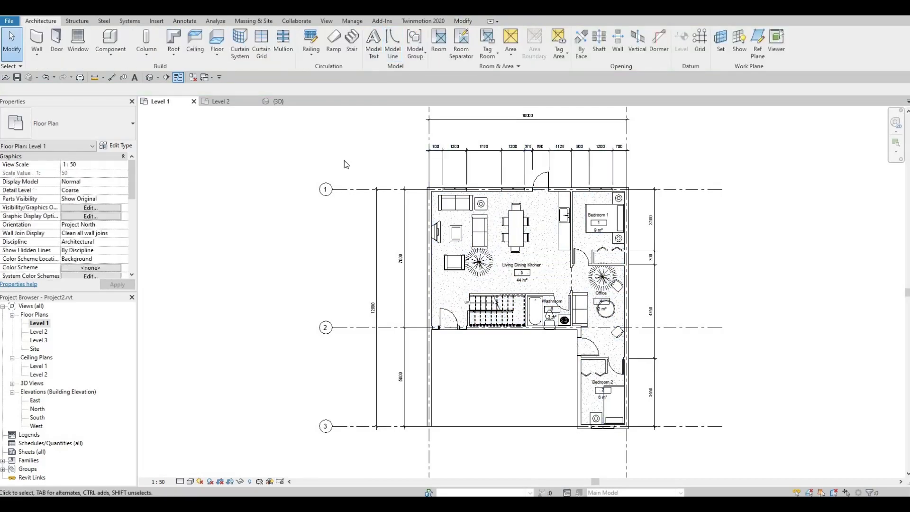
# Start another floor on Level 1 and duplicate the Floor 1 type as Floor 2.
pyautogui.moveTo(345, 164); pyautogui.dragTo(242, 117, button='middle')
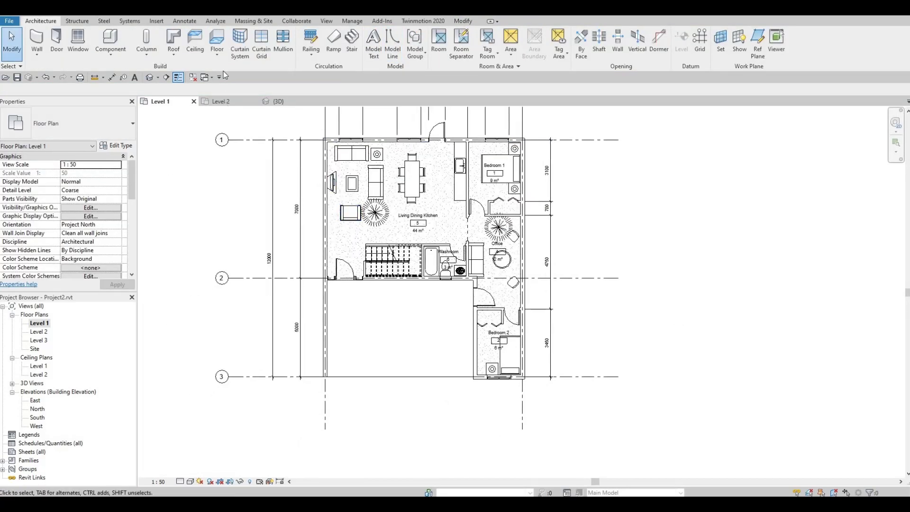
pyautogui.click(217, 38)
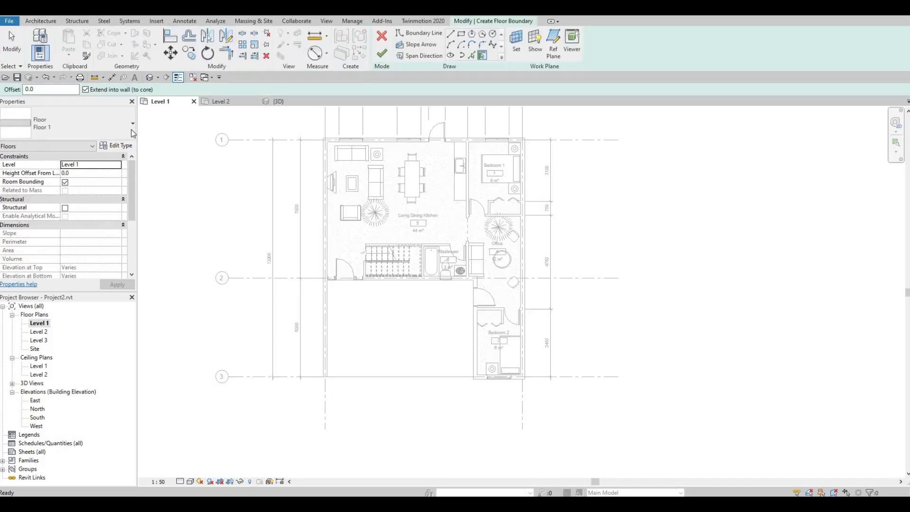
pyautogui.click(124, 146)
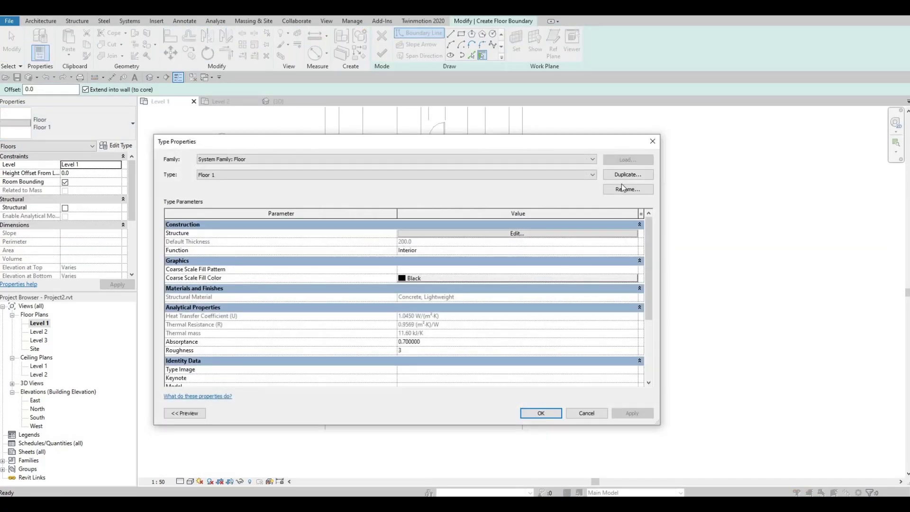
pyautogui.click(621, 176)
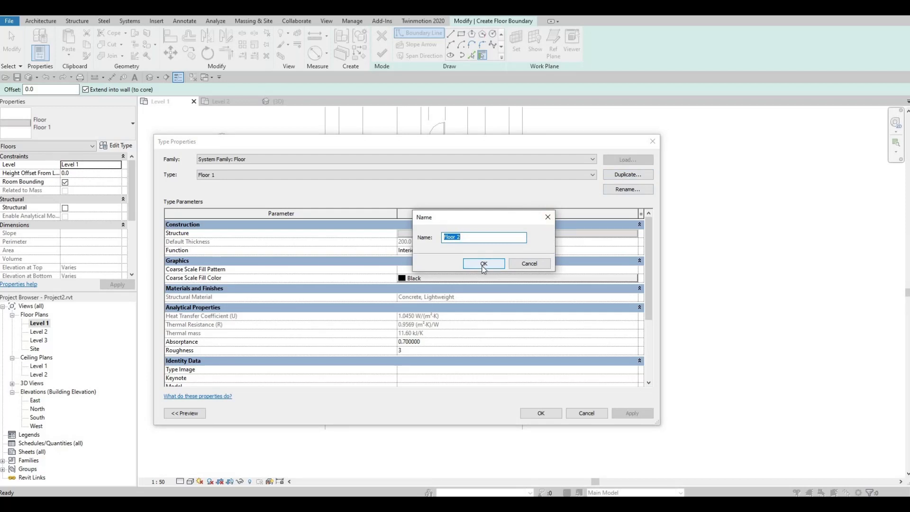
pyautogui.click(483, 263)
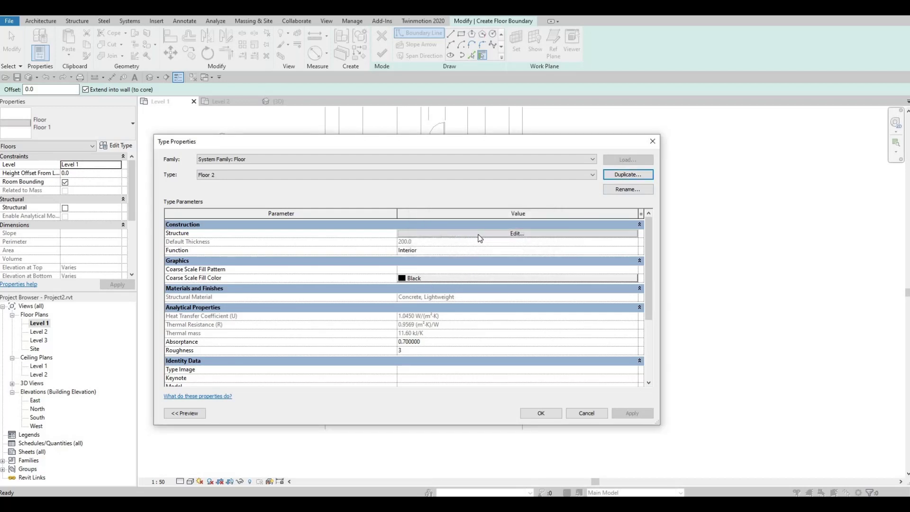
# Set the Floor 2 structure layer's material to Concrete, Precast and apply the type changes.
pyautogui.click(440, 233)
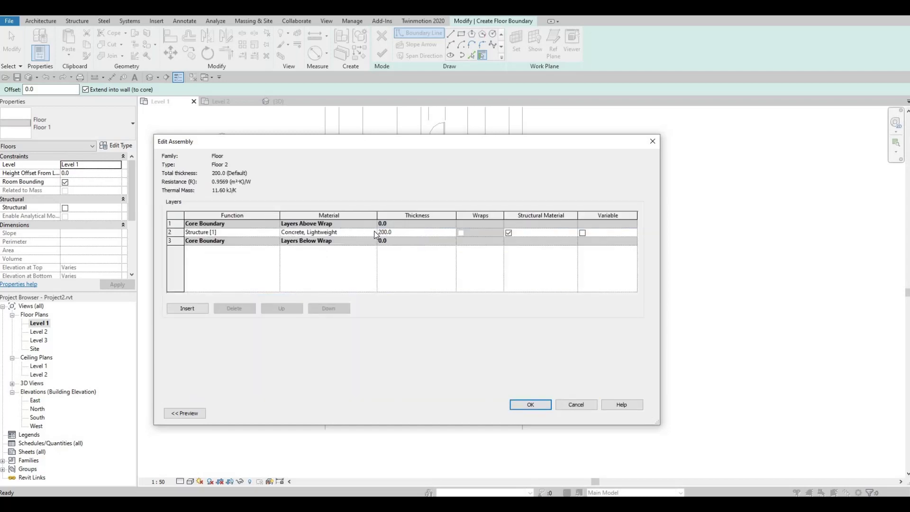
pyautogui.click(374, 231)
pyautogui.click(376, 233)
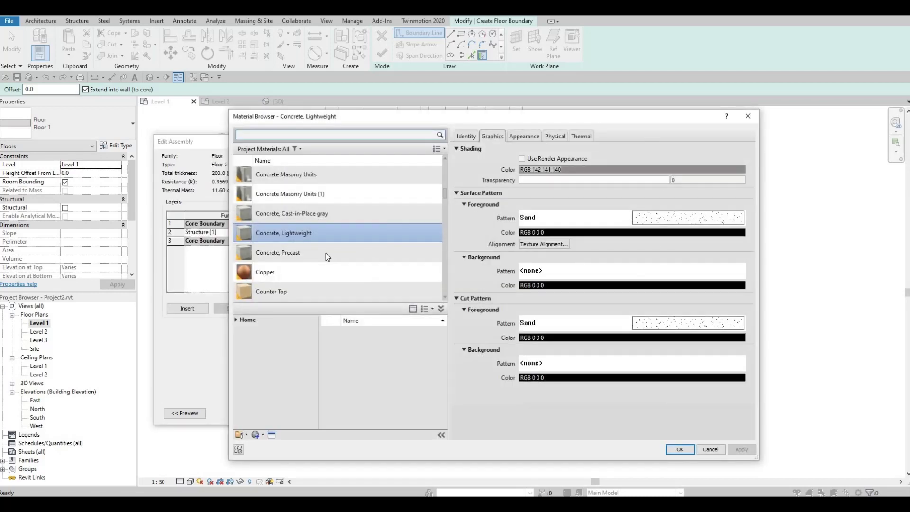
pyautogui.click(326, 253)
pyautogui.press('Return')
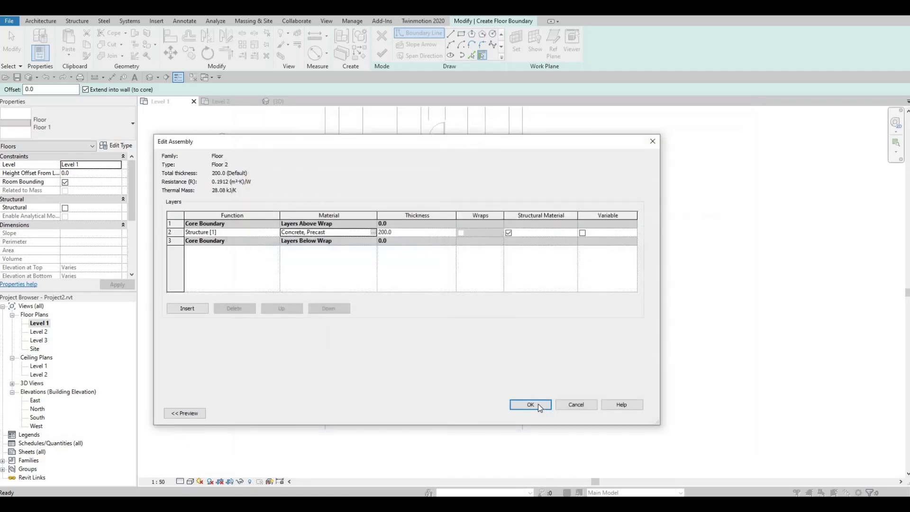
pyautogui.press('Return')
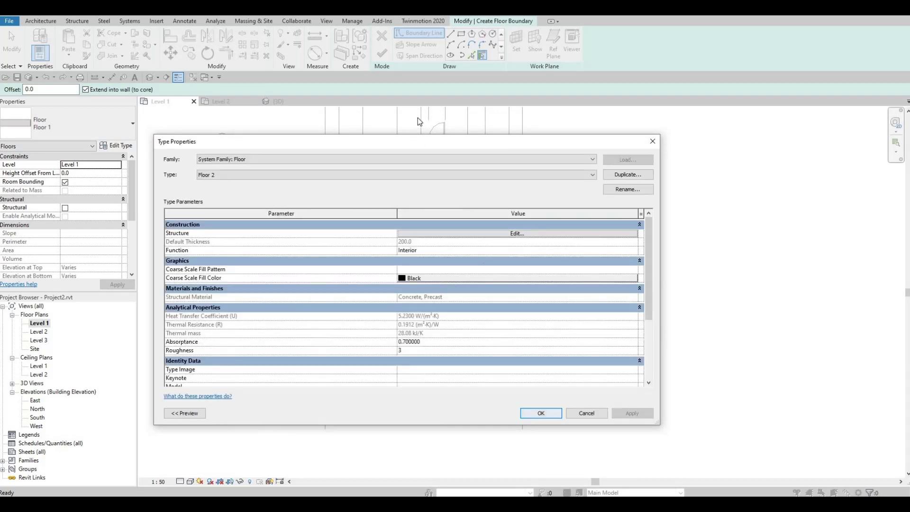
pyautogui.press('Return')
# Draw a rectangular Floor 2 boundary across the front recess, from the entrance-wall corner at grid A to Bedroom 2's outer wall corner at grid 3.
pyautogui.press('l')
pyautogui.press('i')
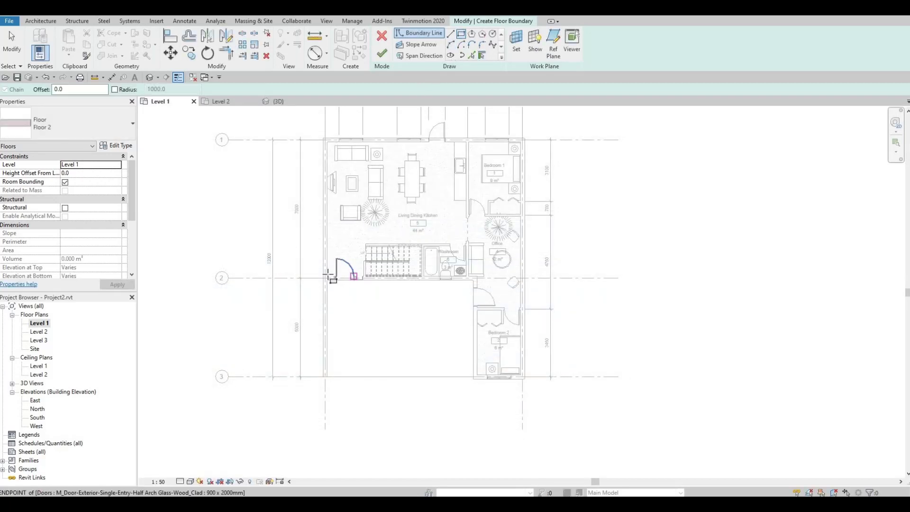
pyautogui.scroll(6, 349, 272)
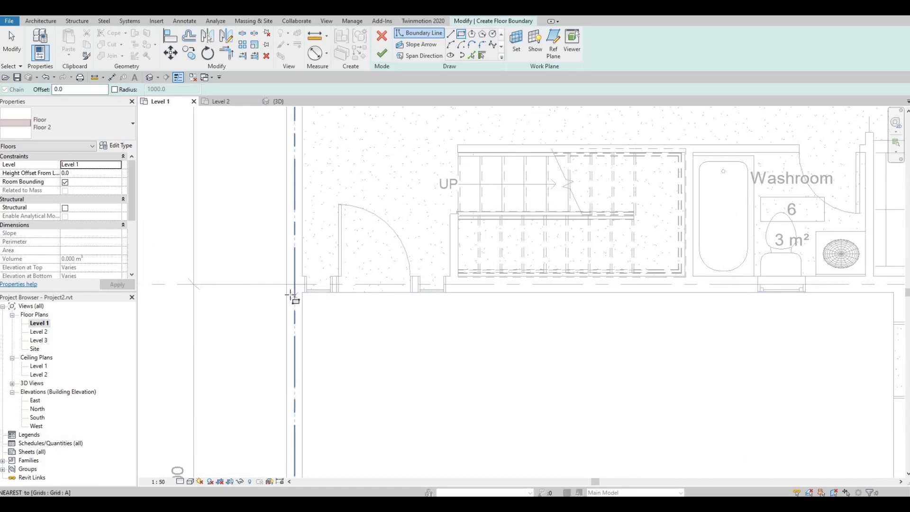
pyautogui.scroll(2, 299, 297)
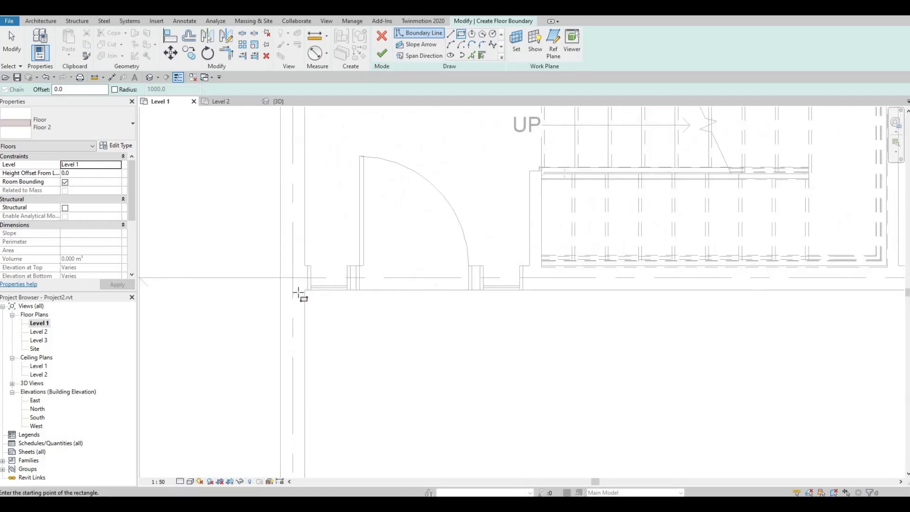
pyautogui.click(307, 289)
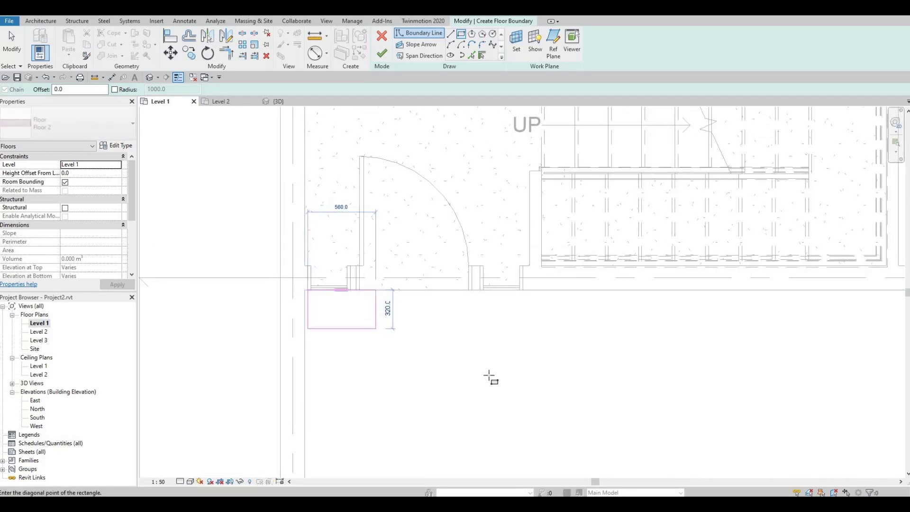
pyautogui.scroll(-3, 528, 183)
pyautogui.scroll(4, 655, 274)
pyautogui.click(667, 280)
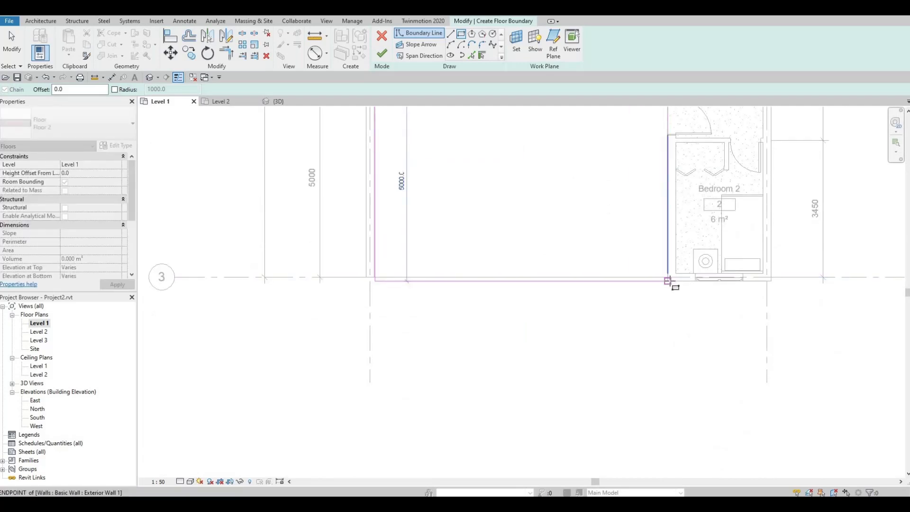
pyautogui.press('Escape')
pyautogui.press('Escape')
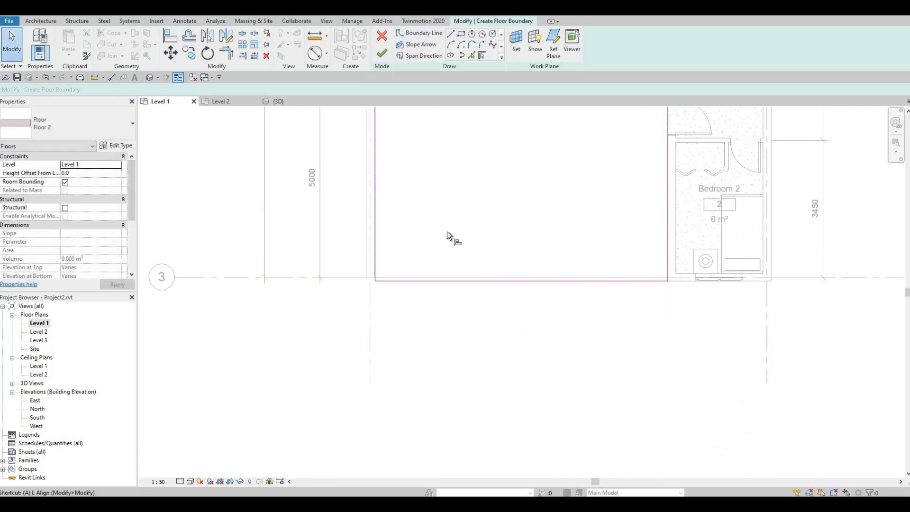
# Align the recess floor's grid A boundary line with the exterior wall's outer face and finish the floor sketch.
pyautogui.press('a')
pyautogui.press('l')
pyautogui.click(375, 209)
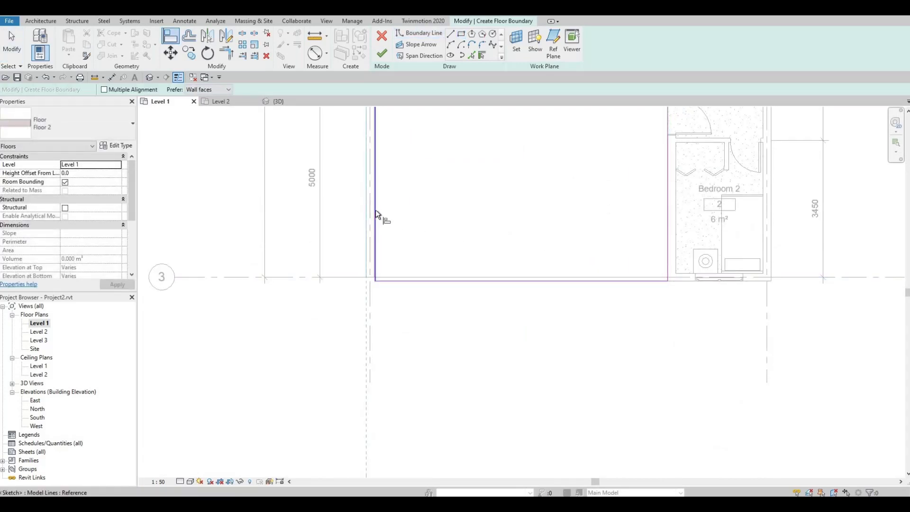
pyautogui.click(375, 209)
pyautogui.scroll(4, 636, 283)
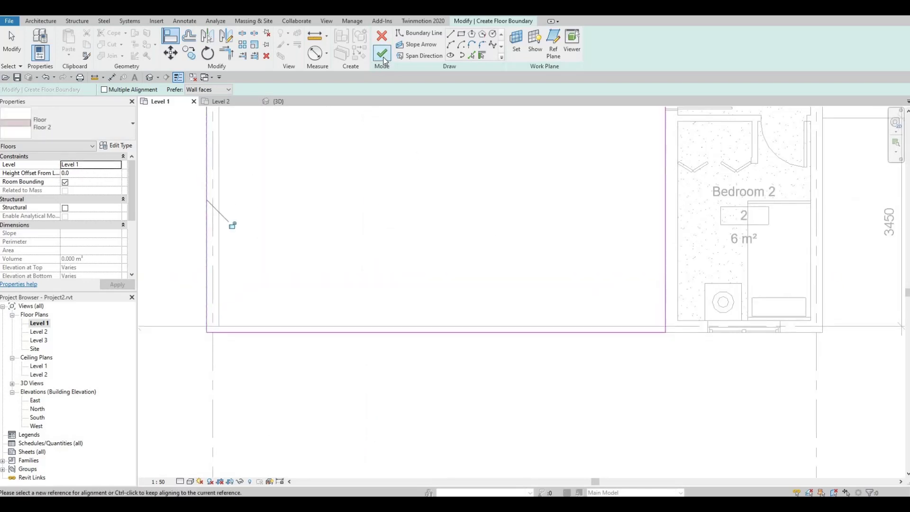
pyautogui.press('Escape')
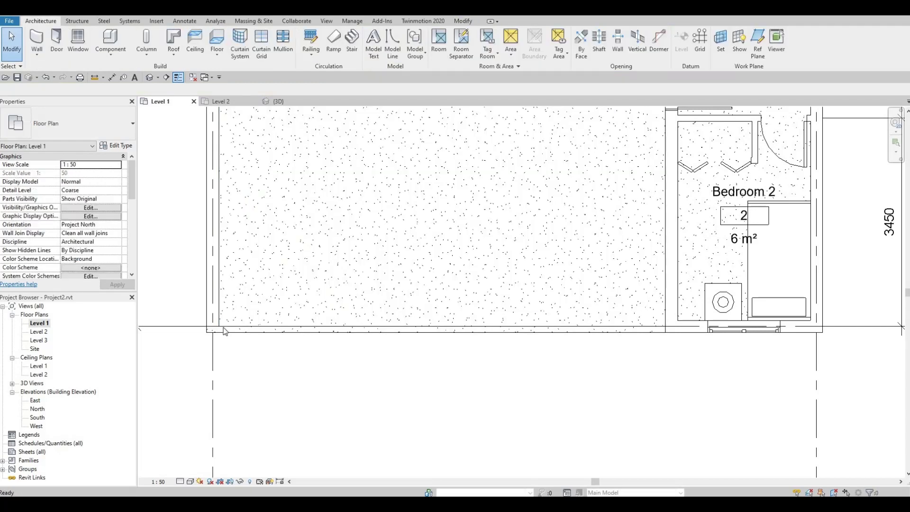
# Align the front end of the Level 1 grid A wall with the front edge of the recess floor.
pyautogui.press('l')
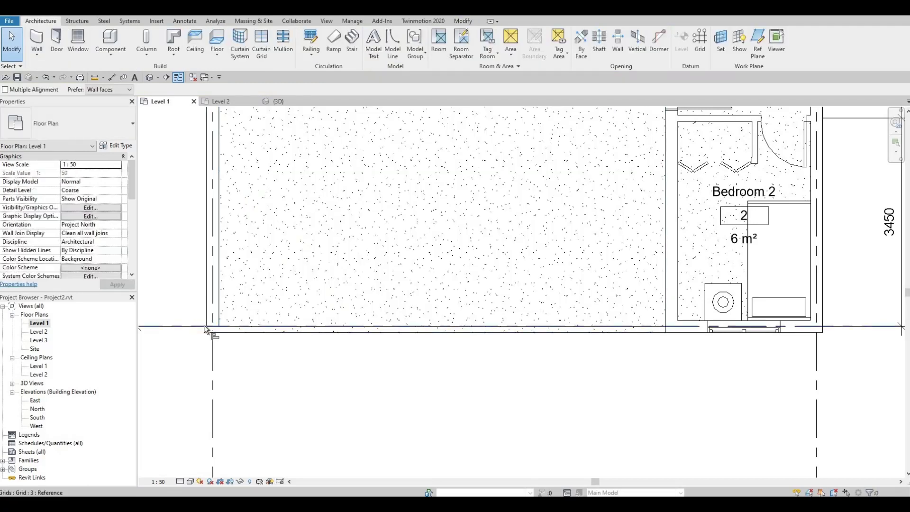
pyautogui.scroll(2, 207, 332)
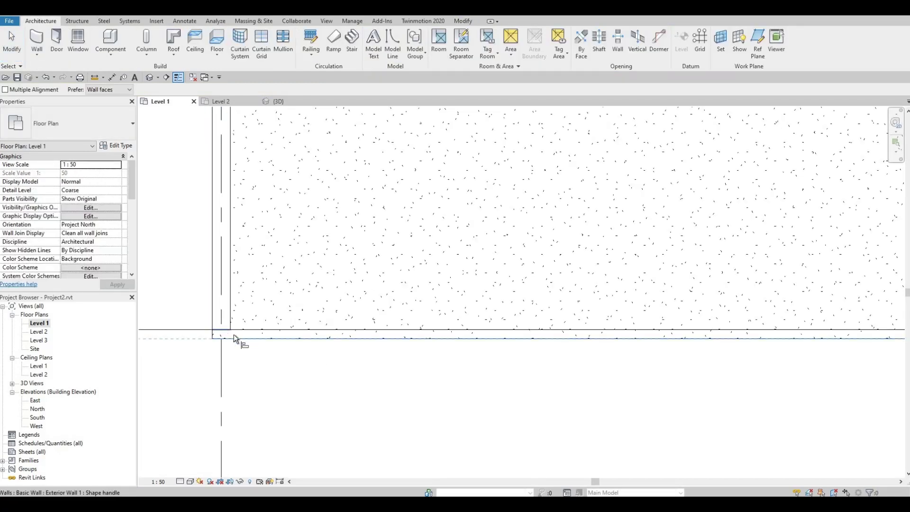
pyautogui.click(205, 102)
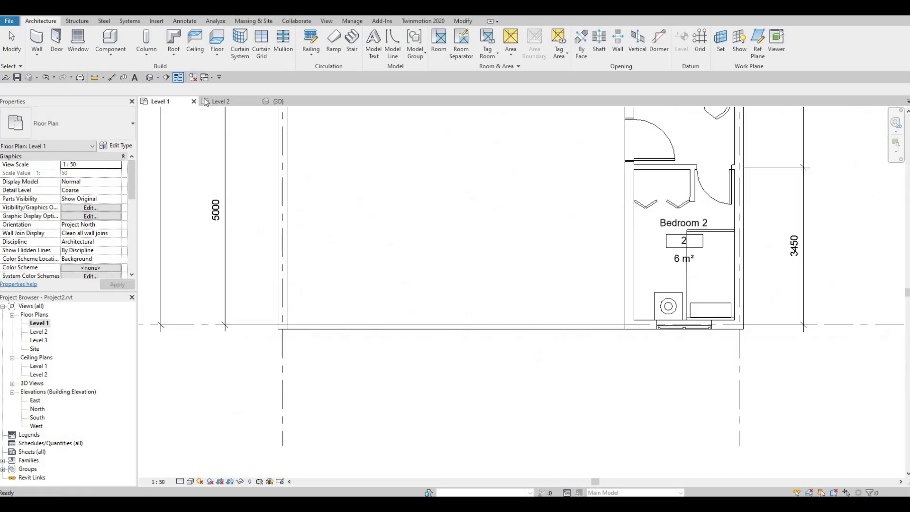
# In the 3D view, align the front end of the upper grid A wall with the end face of the wall below.
pyautogui.click(149, 77)
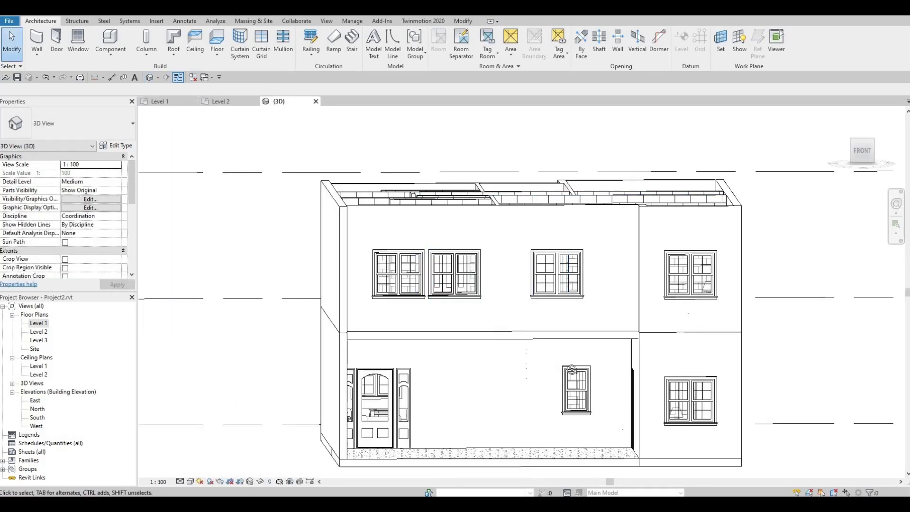
pyautogui.keyDown('shift'); pyautogui.moveTo(597, 374); pyautogui.dragTo(386, 203, button='middle'); pyautogui.keyUp('shift')
pyautogui.scroll(2, 391, 189)
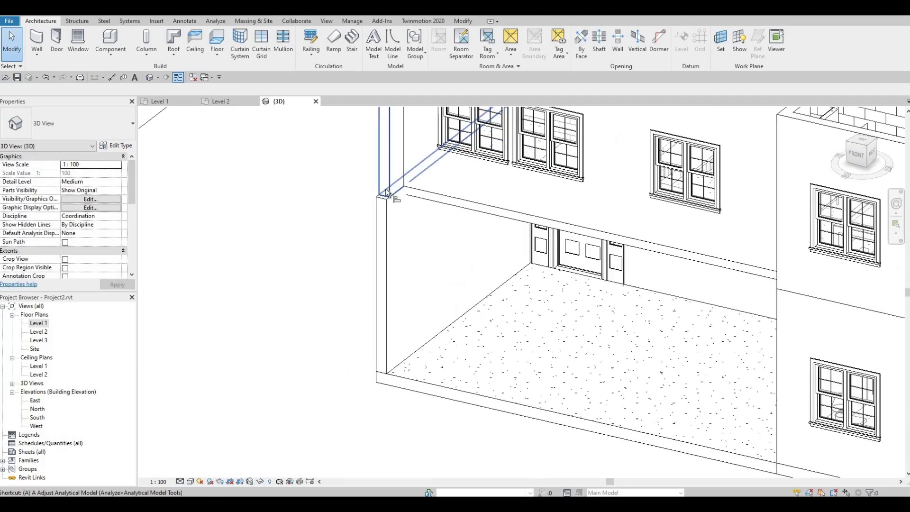
pyautogui.press('l')
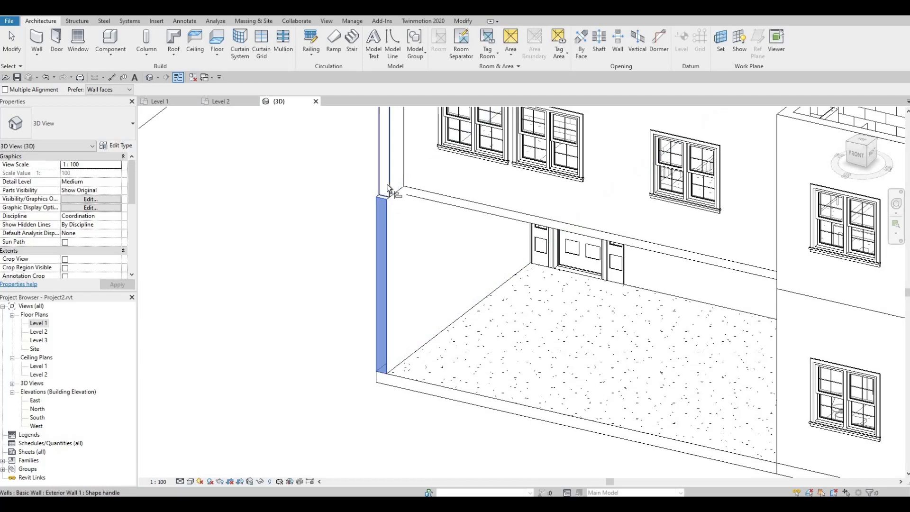
pyautogui.press('Escape')
# Open the boundary of the Level 2 Floor 1 slab for editing in the Level 2 plan.
pyautogui.keyDown('shift'); pyautogui.moveTo(443, 270); pyautogui.dragTo(810, 322, button='middle'); pyautogui.keyUp('shift')
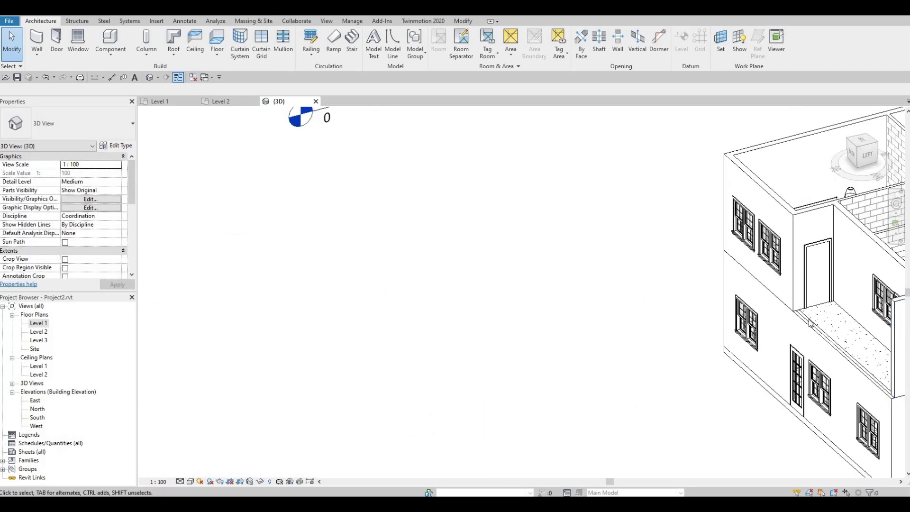
pyautogui.keyDown('shift'); pyautogui.moveTo(764, 346); pyautogui.dragTo(746, 303, button='middle'); pyautogui.keyUp('shift')
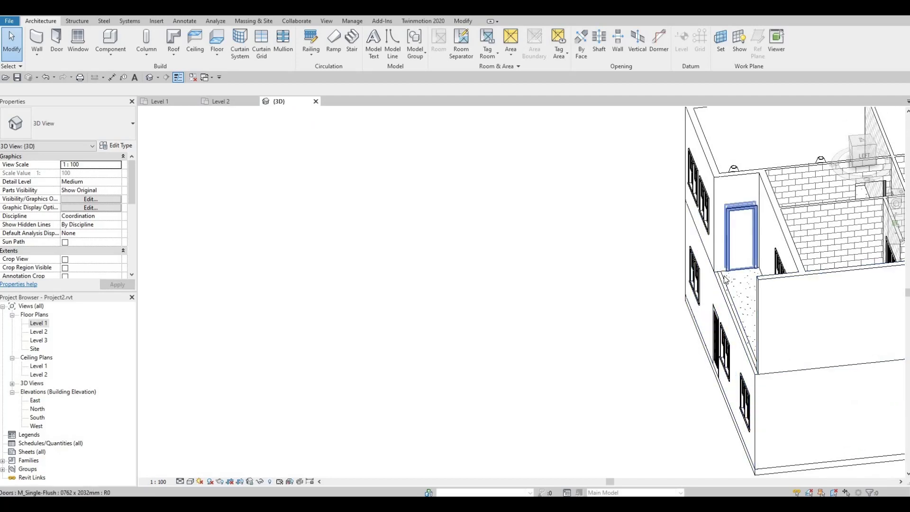
pyautogui.keyDown('shift'); pyautogui.moveTo(772, 308); pyautogui.dragTo(609, 269, button='middle'); pyautogui.keyUp('shift')
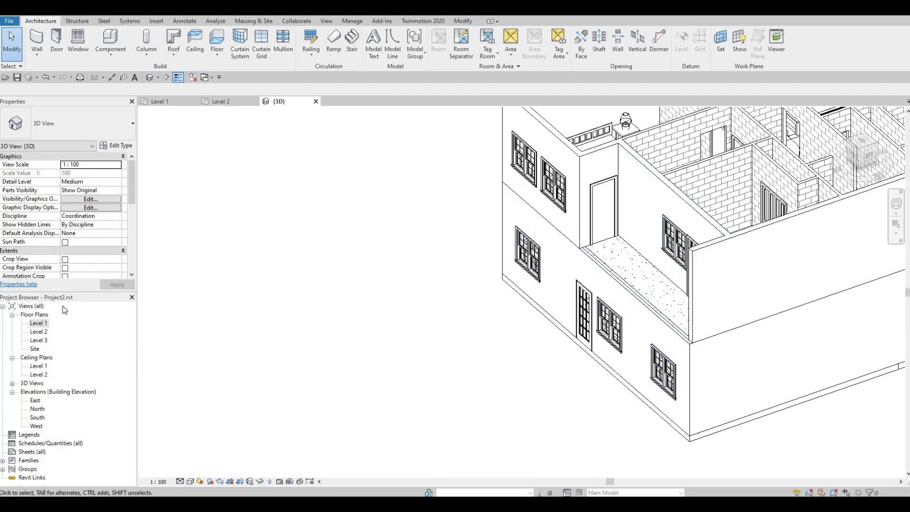
pyautogui.doubleClick(39, 331)
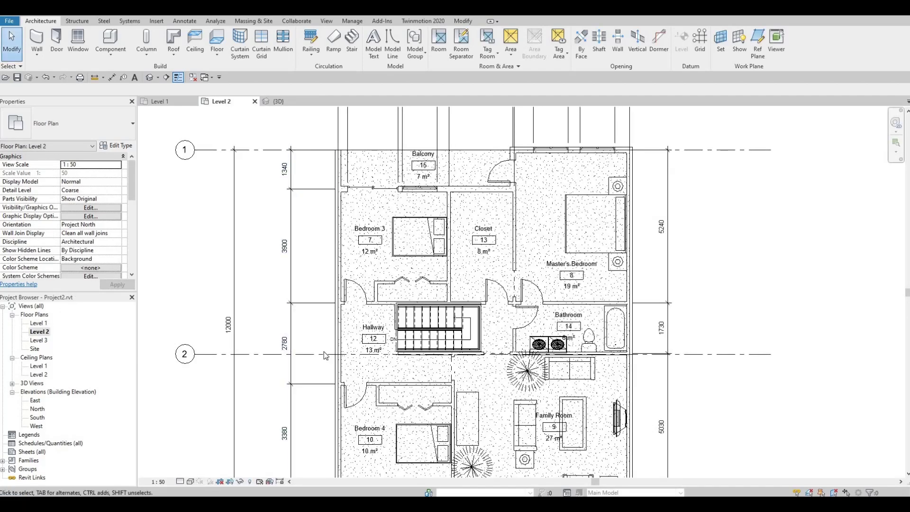
pyautogui.moveTo(386, 149); pyautogui.dragTo(386, 232, button='middle')
pyautogui.click(385, 230)
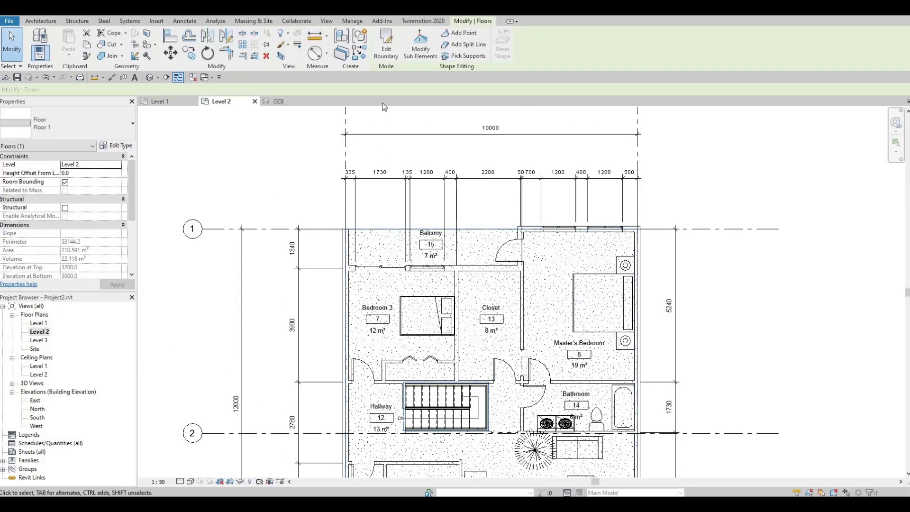
pyautogui.click(392, 55)
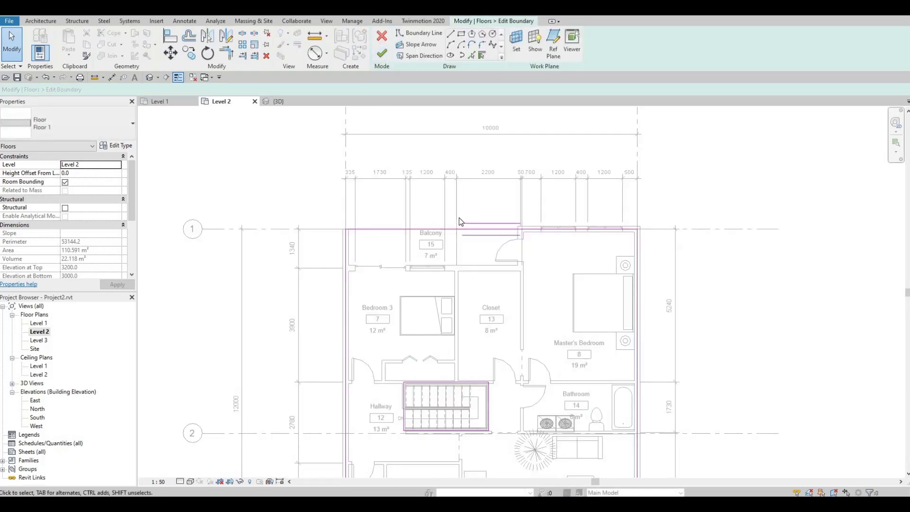
# Draw three boundary lines around the balcony's outer edge, 5800 mm wide and 400 mm beyond grid 1, from the Master's Bedroom wall to the grid A wall.
pyautogui.scroll(5, 469, 221)
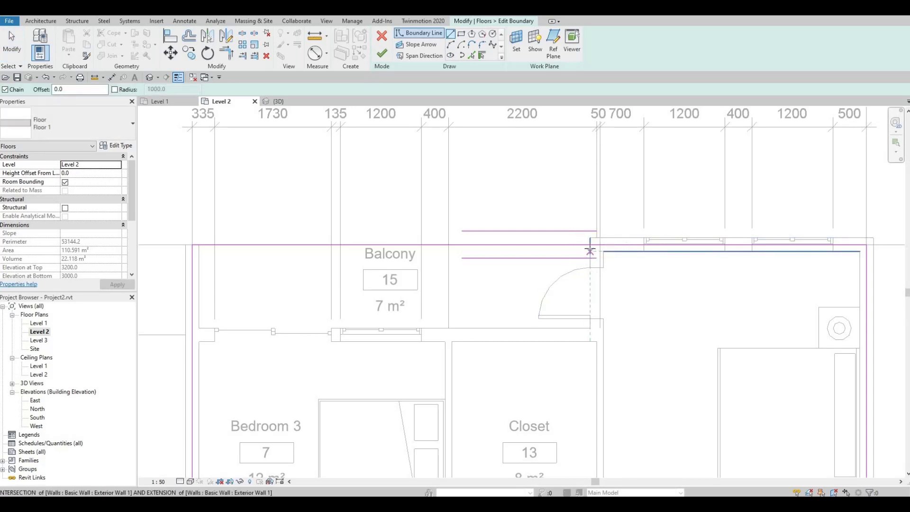
pyautogui.click(589, 251)
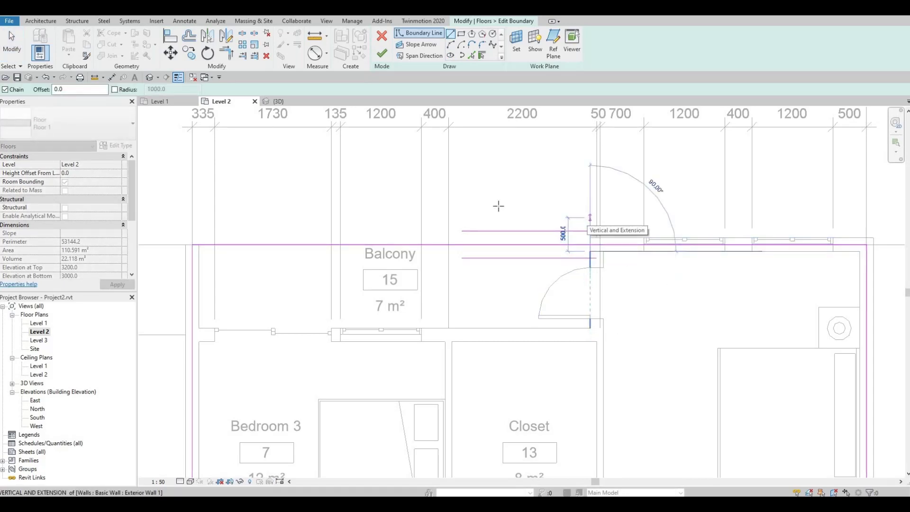
pyautogui.moveTo(347, 199); pyautogui.dragTo(437, 199, button='middle')
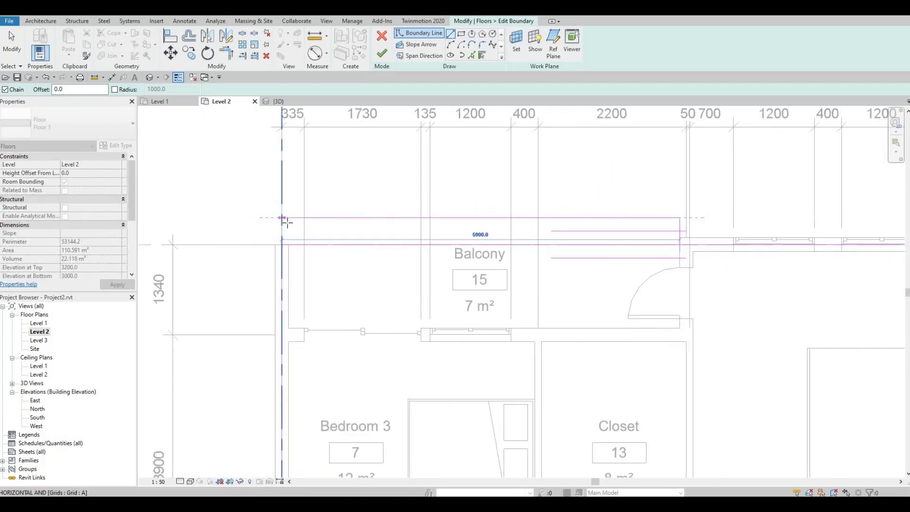
pyautogui.click(282, 218)
pyautogui.scroll(2, 285, 239)
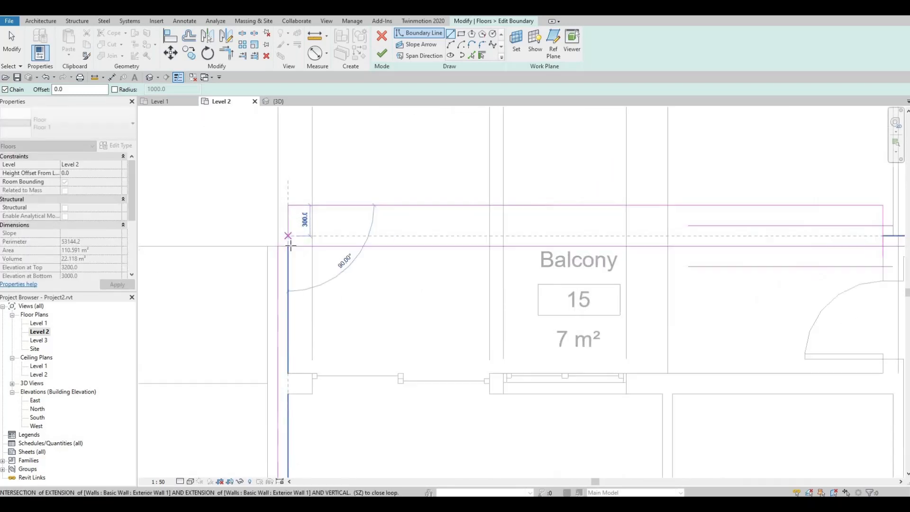
pyautogui.click(287, 246)
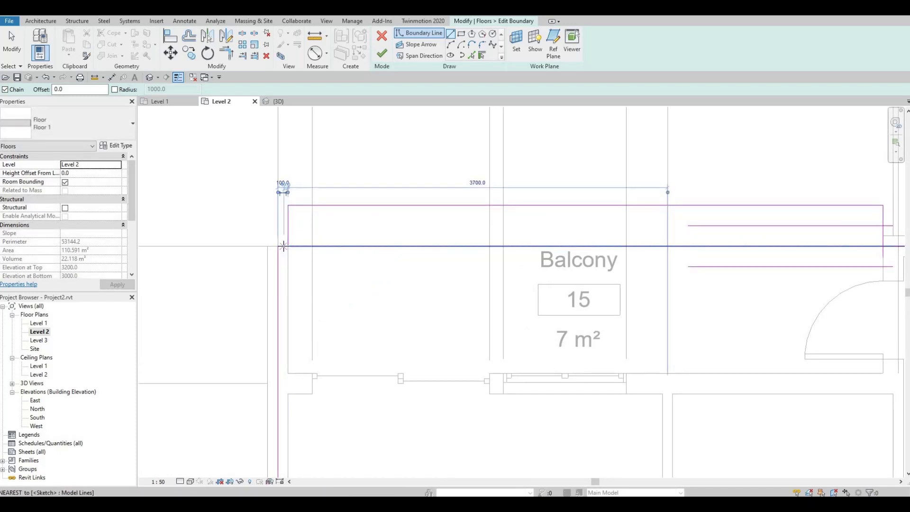
pyautogui.press('Escape')
pyautogui.press('Escape')
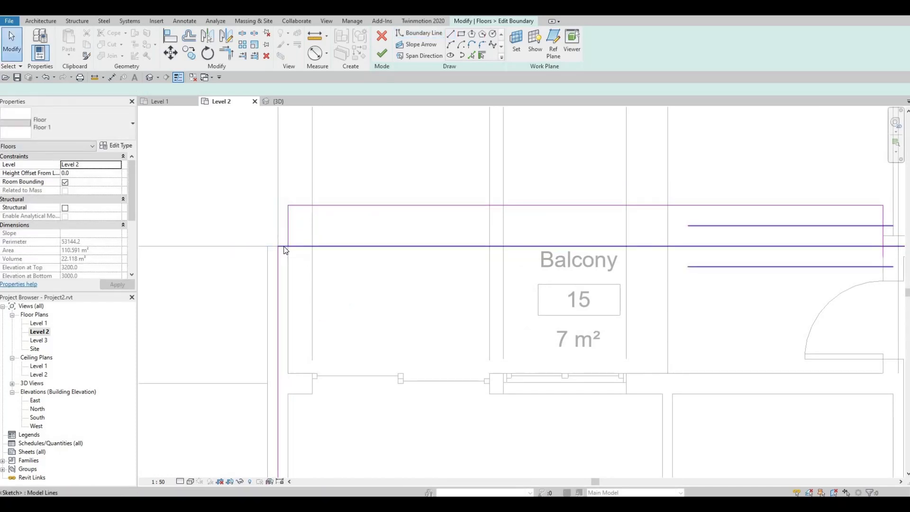
# Trim the old grid 1 boundary line to the new balcony side line, keeping only the short piece at grid A.
pyautogui.click(285, 246)
pyautogui.click(313, 256)
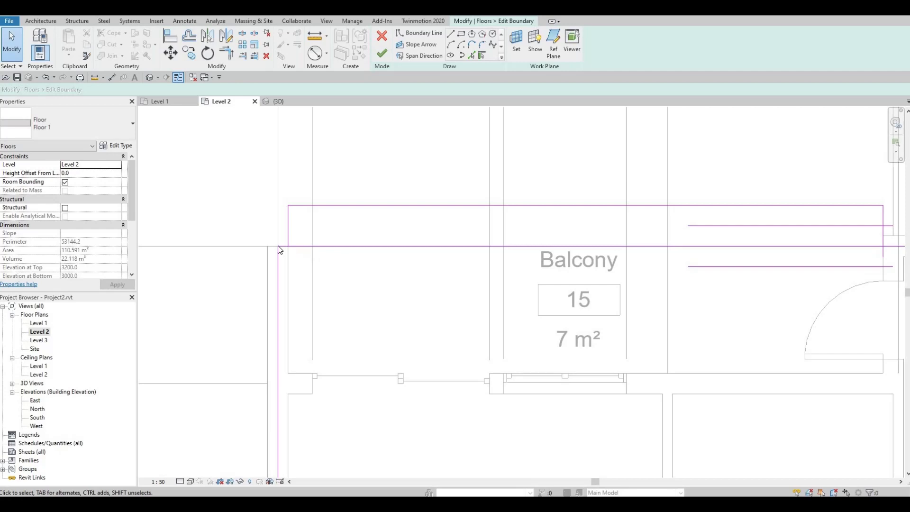
pyautogui.press('r')
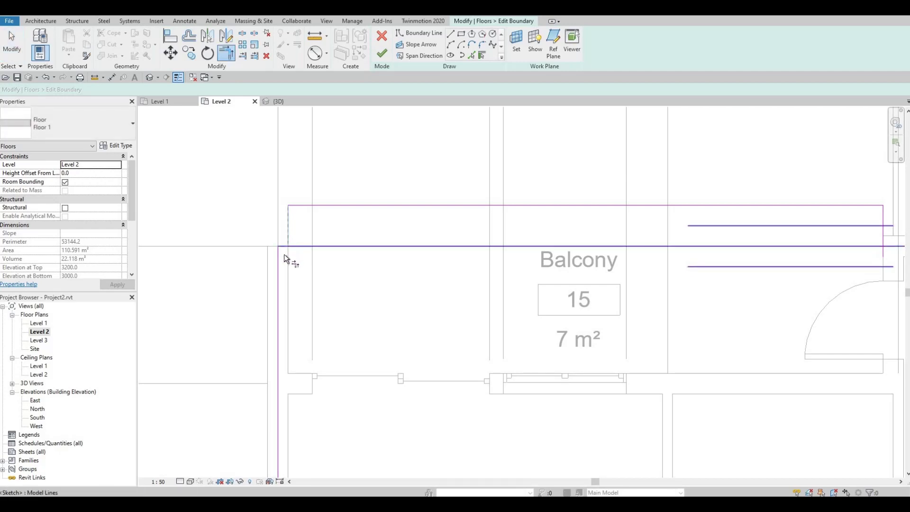
pyautogui.click(284, 247)
pyautogui.press('Escape')
pyautogui.press('Escape')
# Nudge the short boundary segment at grid A 40 mm inward from grid 1, and nudge the balcony's outer boundary line slightly outward.
pyautogui.click(284, 246)
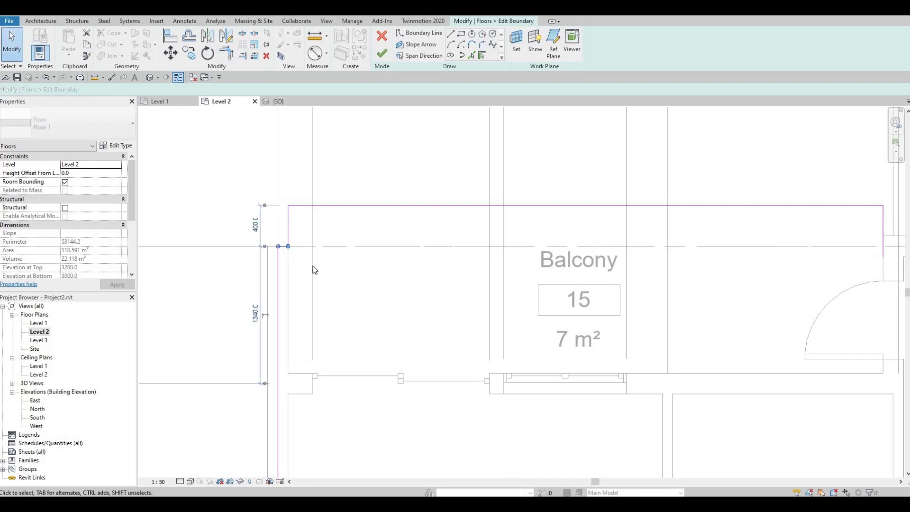
pyautogui.press('Down')
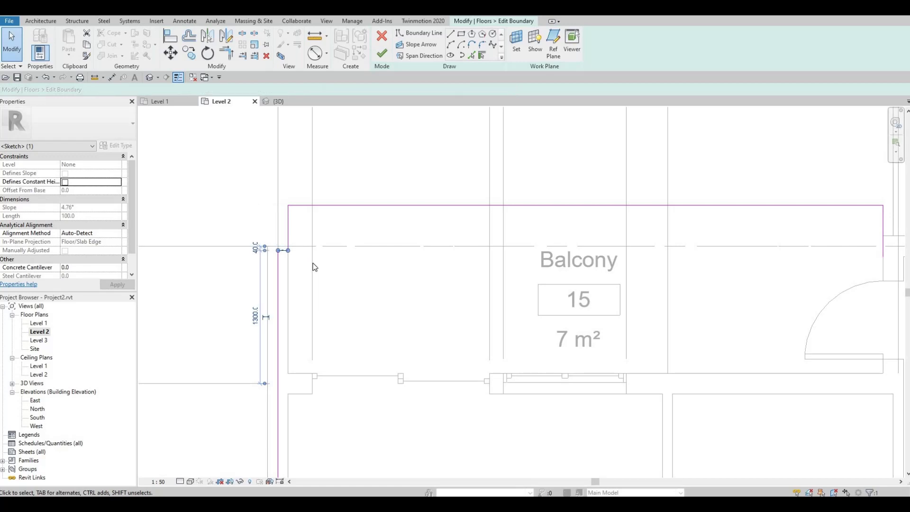
pyautogui.scroll(-2, 312, 260)
pyautogui.moveTo(390, 271); pyautogui.dragTo(317, 273, button='middle')
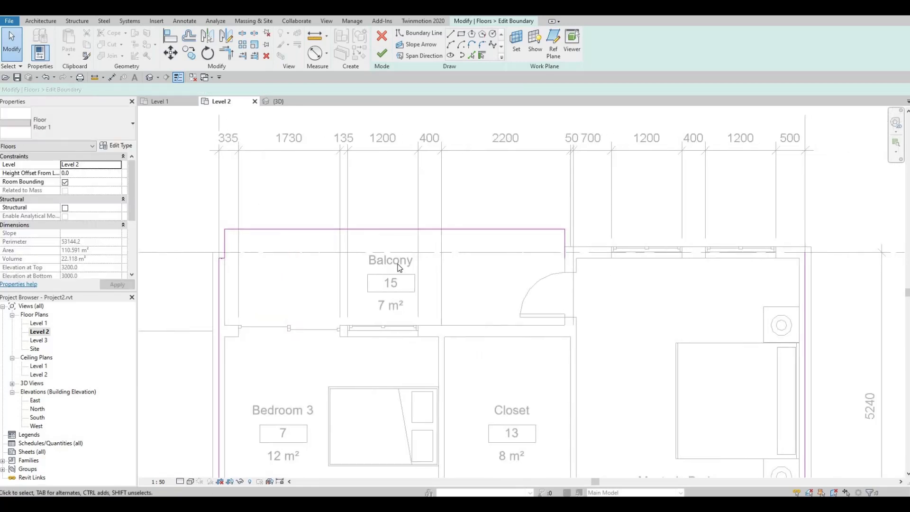
pyautogui.click(429, 229)
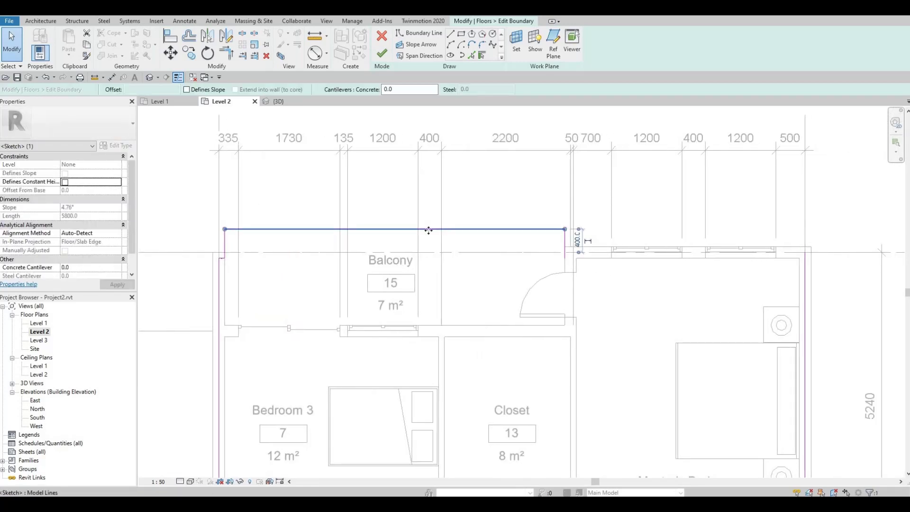
pyautogui.press('Escape')
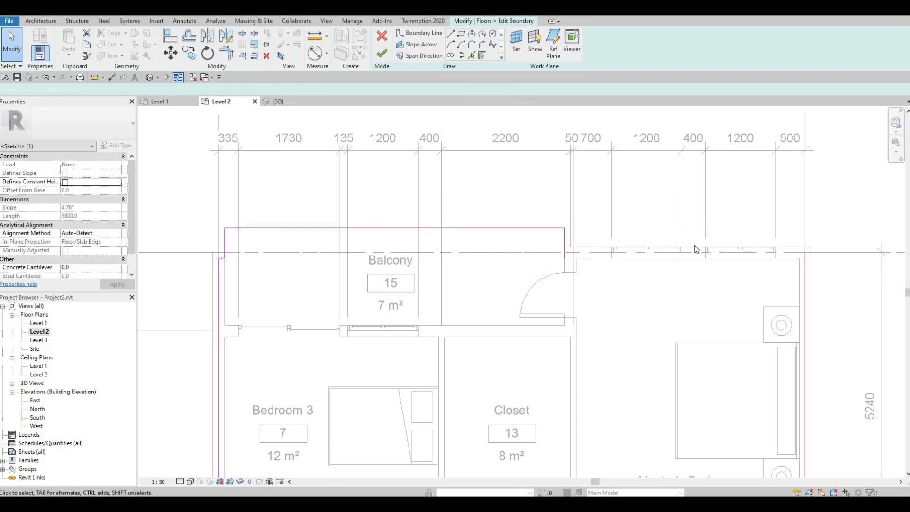
pyautogui.scroll(2, 698, 243)
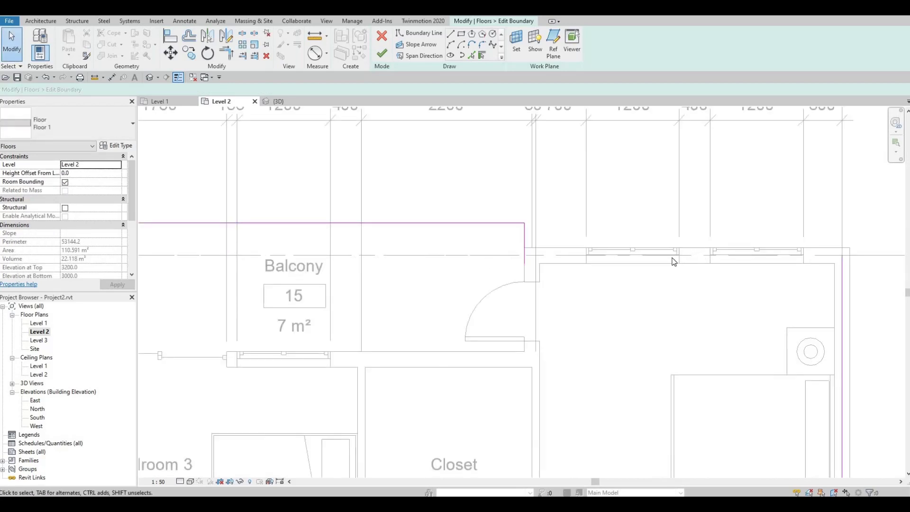
# Close the Level 2 slab boundary along grid 1 from the balcony side line to the grid B boundary and finish the sketch.
pyautogui.click(450, 45)
pyautogui.click(502, 263)
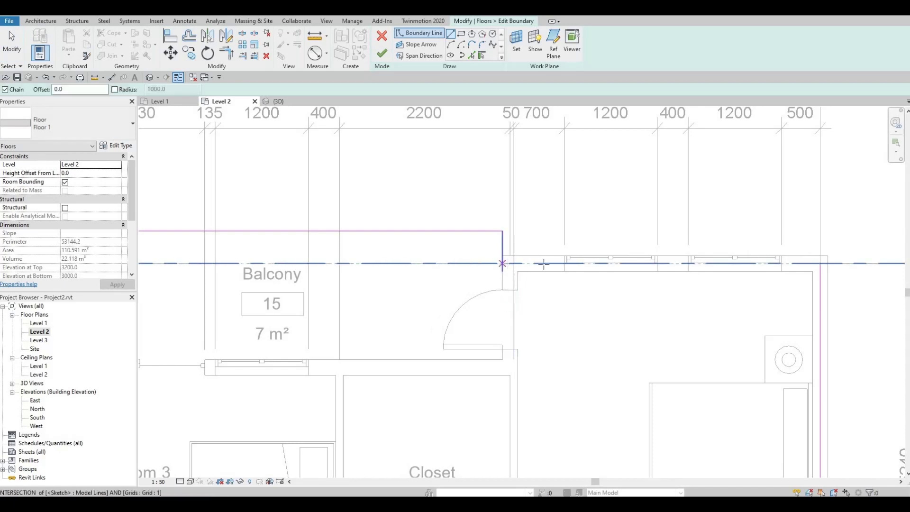
pyautogui.click(550, 263)
pyautogui.press('Escape')
pyautogui.press('Escape')
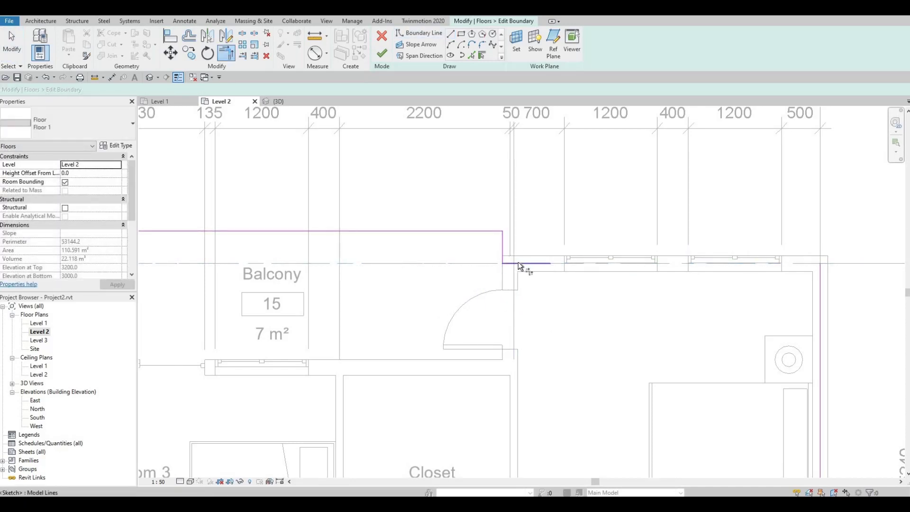
pyautogui.click(820, 279)
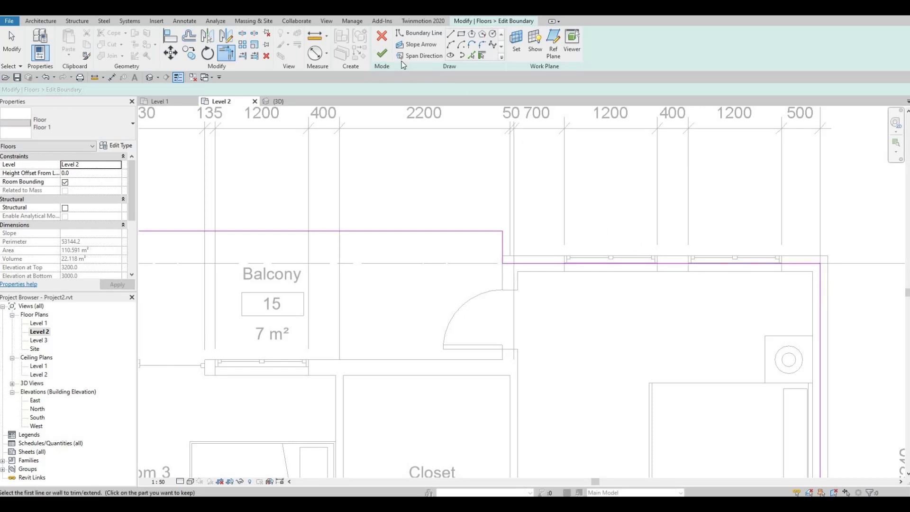
pyautogui.click(381, 57)
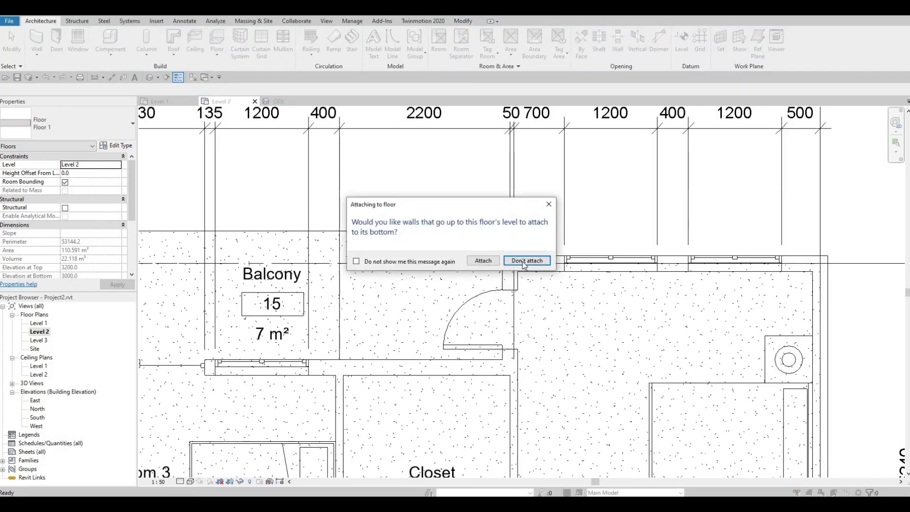
pyautogui.click(482, 260)
pyautogui.press('Escape')
pyautogui.scroll(-2, 507, 237)
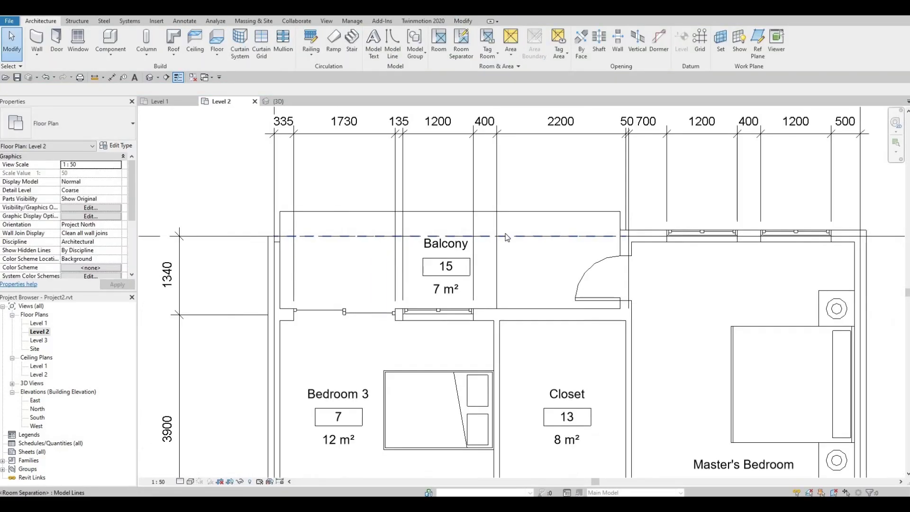
# Inspect the extended balcony slab, the exterior wall below it and the front facade in the 3D view.
pyautogui.click(151, 76)
pyautogui.keyDown('shift'); pyautogui.moveTo(540, 220); pyautogui.dragTo(570, 242, button='middle'); pyautogui.keyUp('shift')
pyautogui.scroll(2, 573, 243)
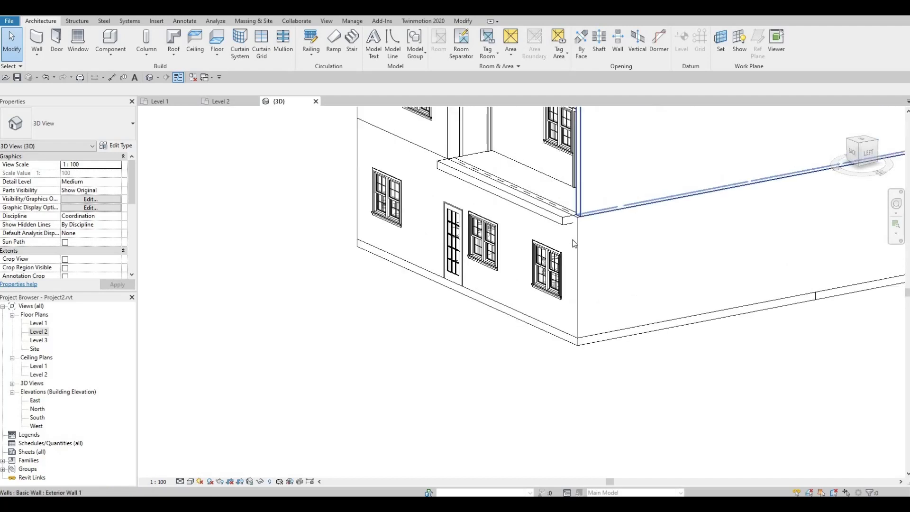
pyautogui.click(576, 231)
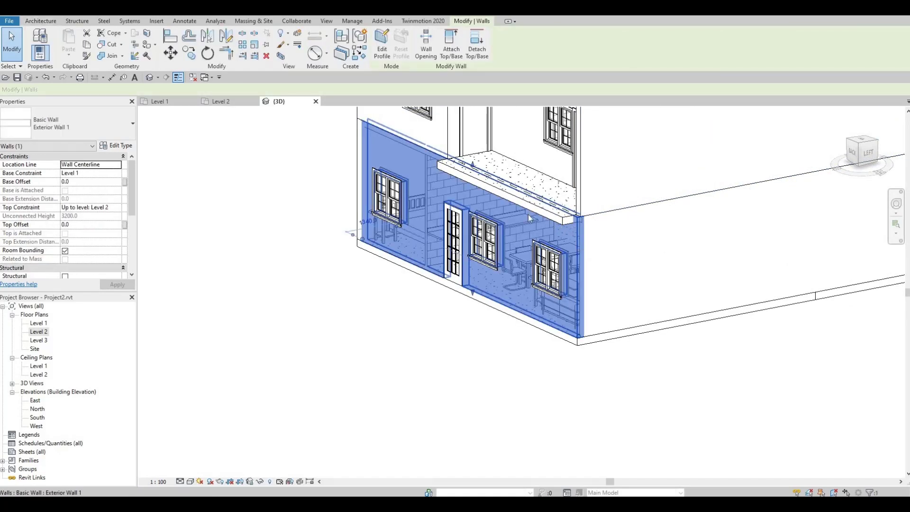
pyautogui.press('Escape')
pyautogui.keyDown('shift'); pyautogui.moveTo(452, 196); pyautogui.dragTo(530, 326, button='middle'); pyautogui.keyUp('shift')
pyautogui.scroll(-3, 559, 336)
pyautogui.scroll(4, 529, 326)
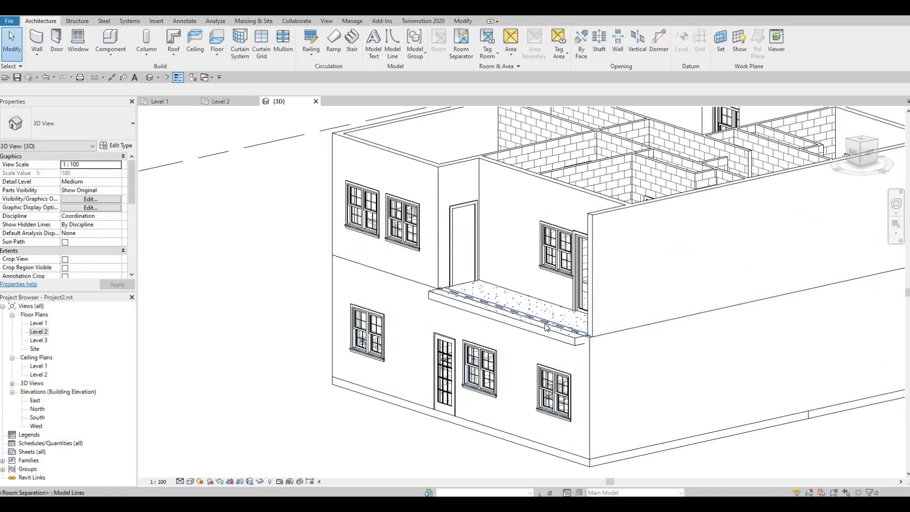
pyautogui.keyDown('shift'); pyautogui.moveTo(503, 323); pyautogui.dragTo(620, 234, button='middle'); pyautogui.keyUp('shift')
pyautogui.scroll(-3, 460, 328)
pyautogui.scroll(3, 664, 317)
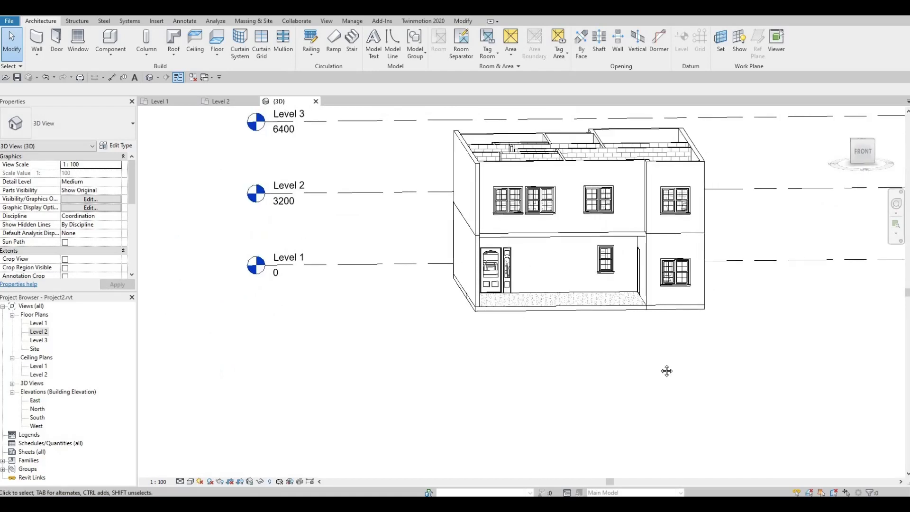
pyautogui.keyDown('shift'); pyautogui.moveTo(666, 371); pyautogui.dragTo(614, 312, button='middle'); pyautogui.keyUp('shift')
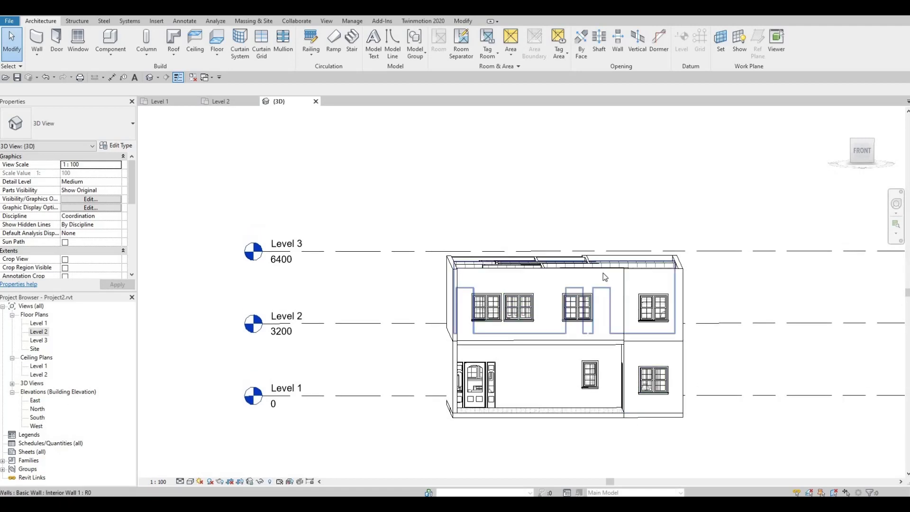
pyautogui.keyDown('shift'); pyautogui.moveTo(603, 273); pyautogui.dragTo(600, 302, button='middle'); pyautogui.keyUp('shift')
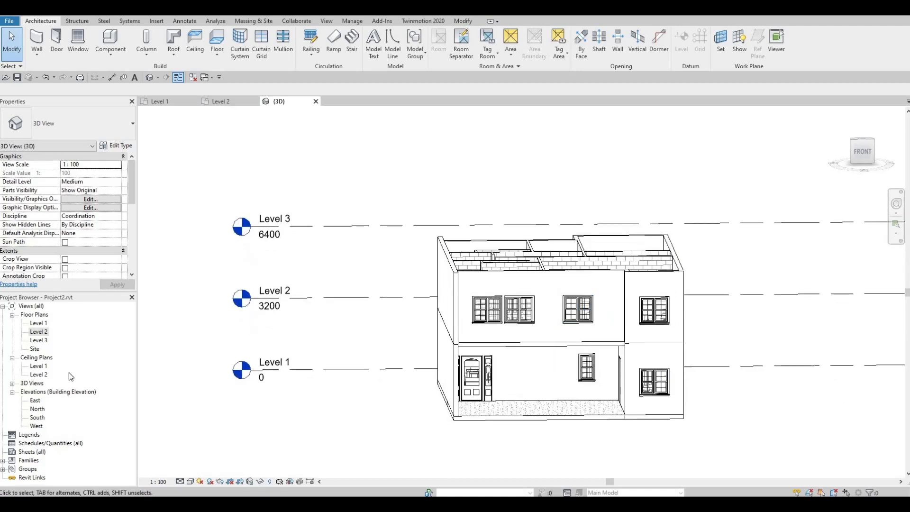
# Copy the Level 3 line 2000 mm straight up in the South elevation to add a level above it.
pyautogui.doubleClick(37, 417)
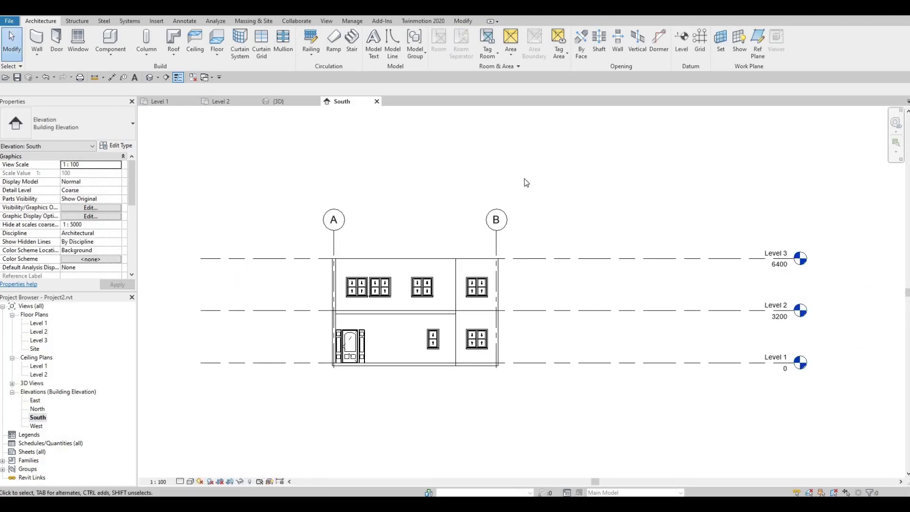
pyautogui.click(597, 258)
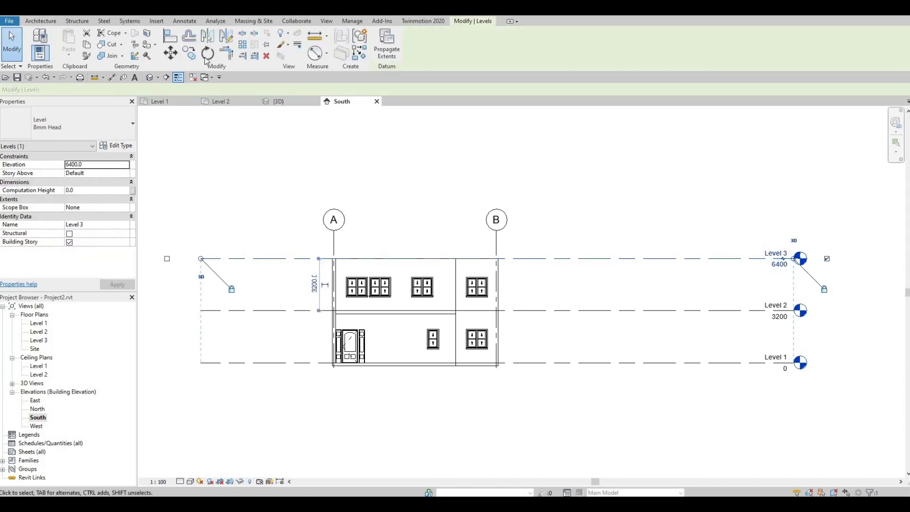
pyautogui.click(191, 56)
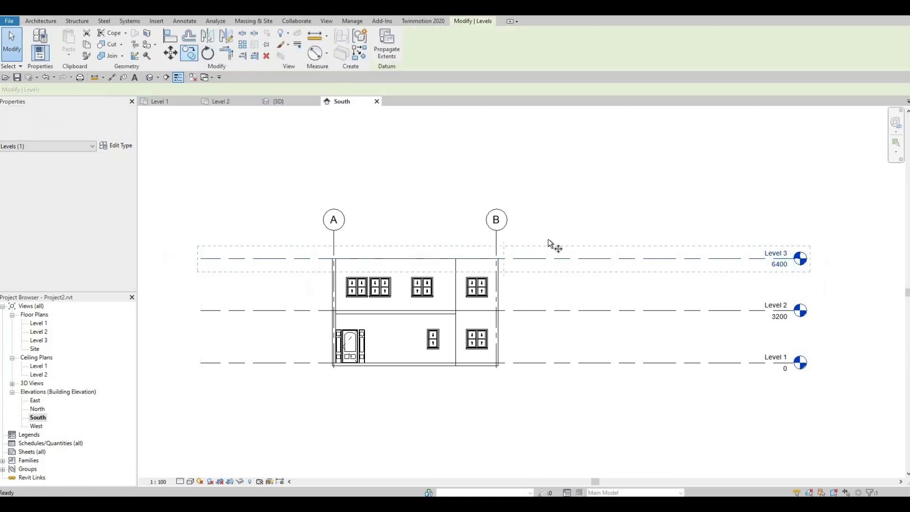
pyautogui.click(548, 259)
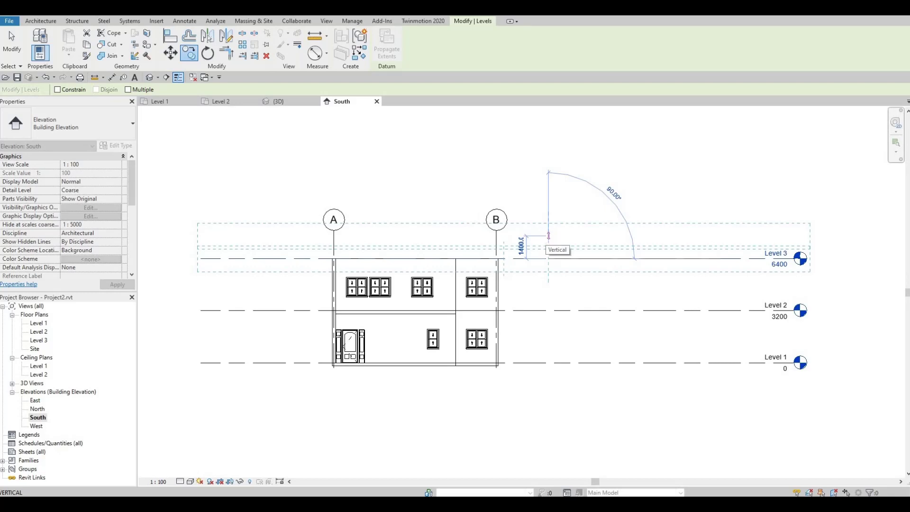
pyautogui.write('2000')
pyautogui.press('Return')
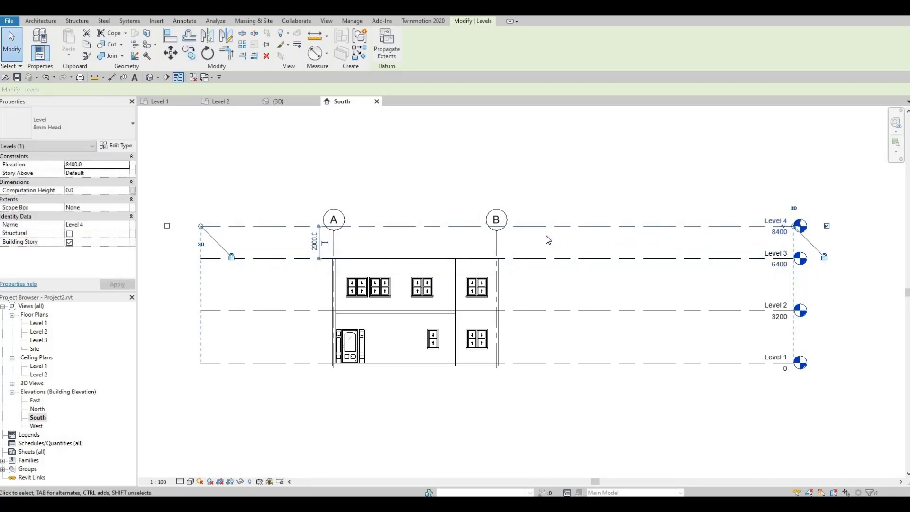
pyautogui.press('Escape')
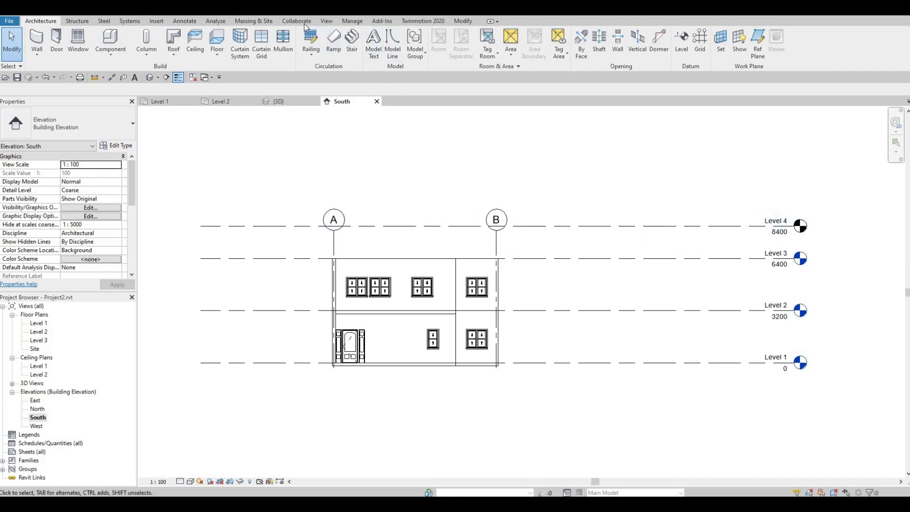
# Create a floor plan view for Level 4.
pyautogui.scroll(-9, 368, 57)
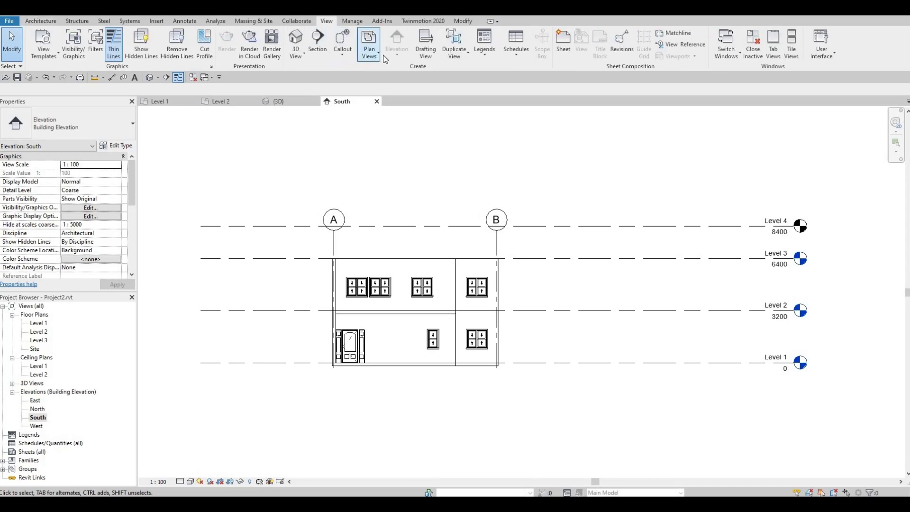
pyautogui.click(369, 48)
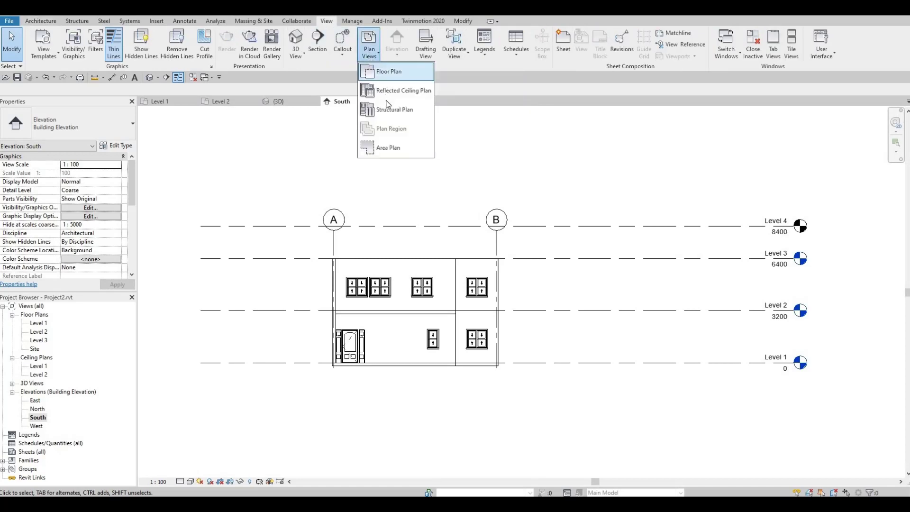
pyautogui.click(396, 71)
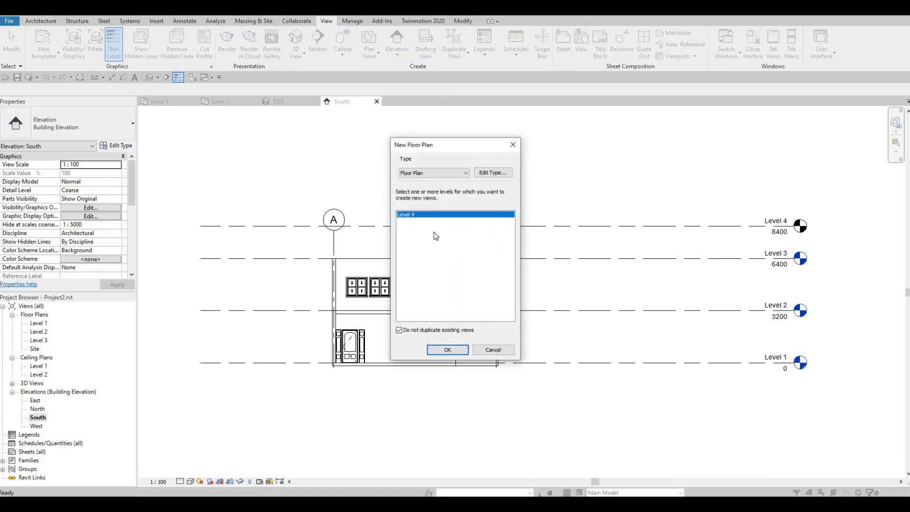
pyautogui.click(457, 349)
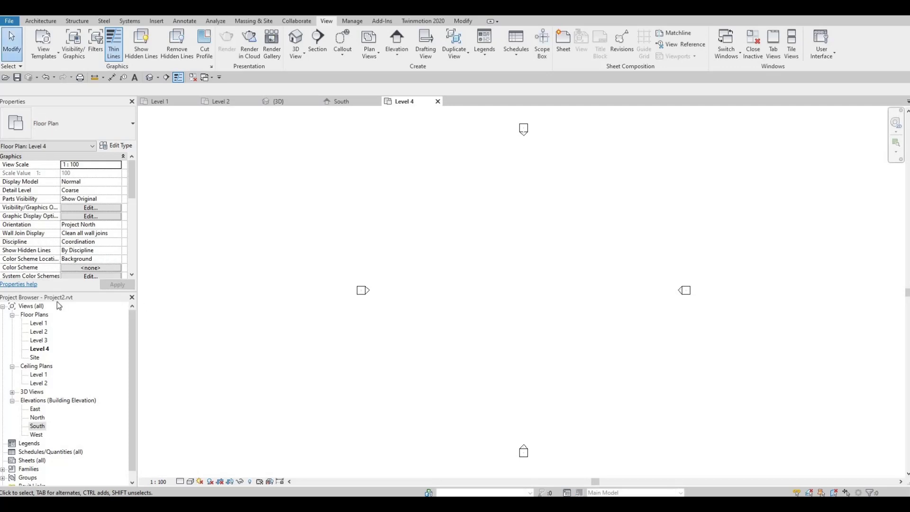
# Review the Level 1, Level 3 and Level 2 floor plans, then examine the house's open top in 3D.
pyautogui.doubleClick(39, 323)
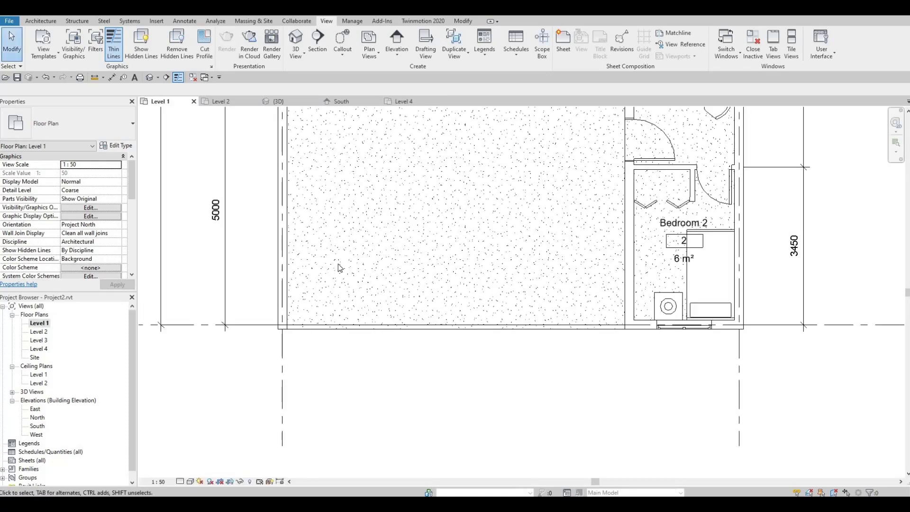
pyautogui.scroll(-4, 338, 265)
pyautogui.moveTo(408, 312); pyautogui.dragTo(409, 322, button='middle')
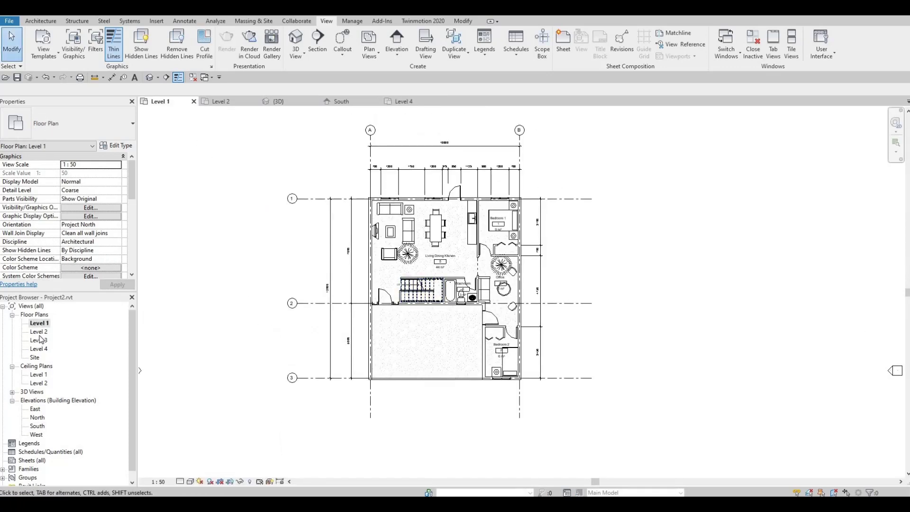
pyautogui.doubleClick(39, 339)
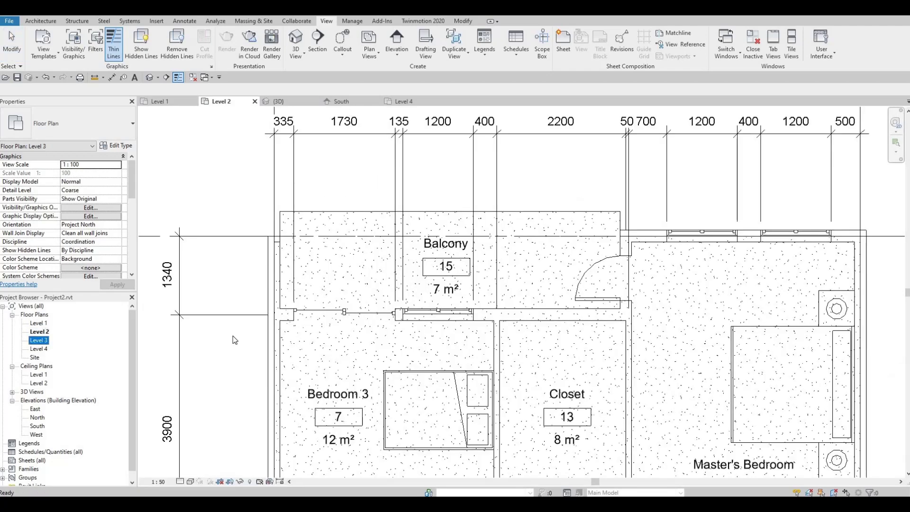
pyautogui.click(39, 331)
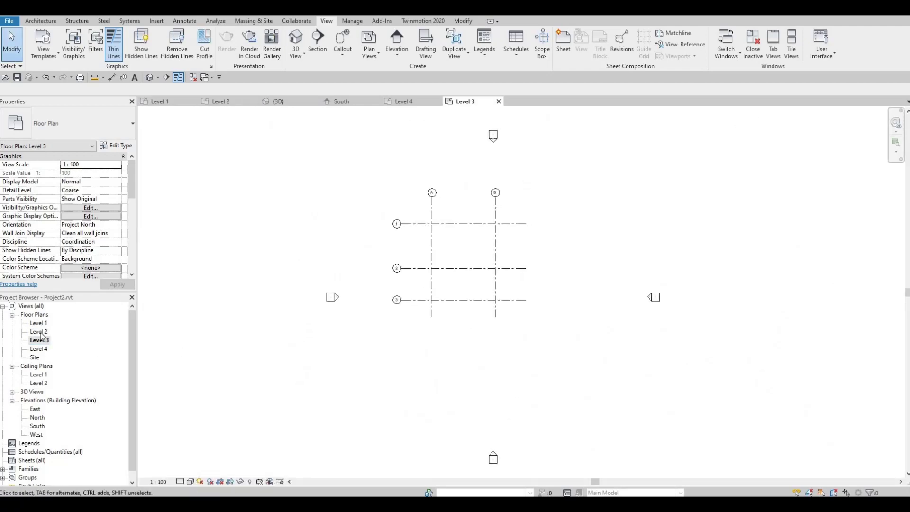
pyautogui.press('Return')
pyautogui.scroll(-6, 371, 276)
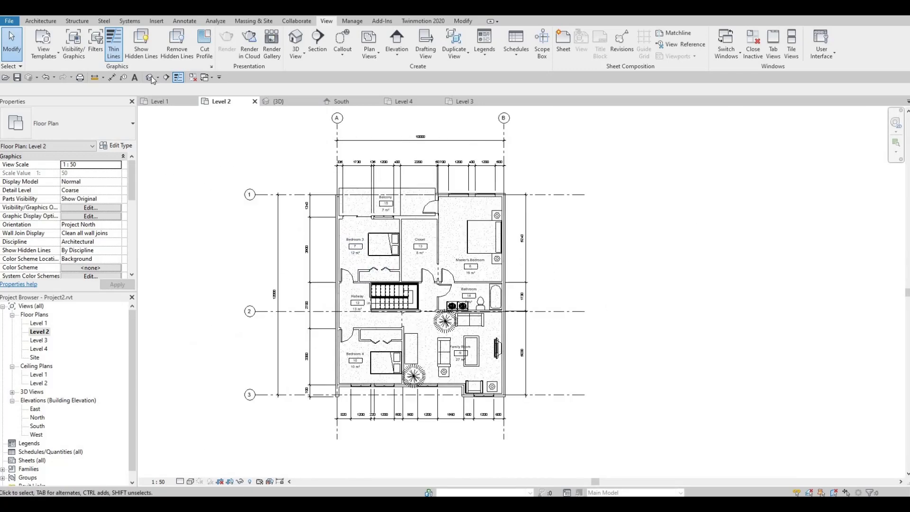
pyautogui.hotkey('ctrl', 'Tab')
pyautogui.keyDown('shift'); pyautogui.moveTo(524, 303); pyautogui.dragTo(521, 285, button='middle'); pyautogui.keyUp('shift')
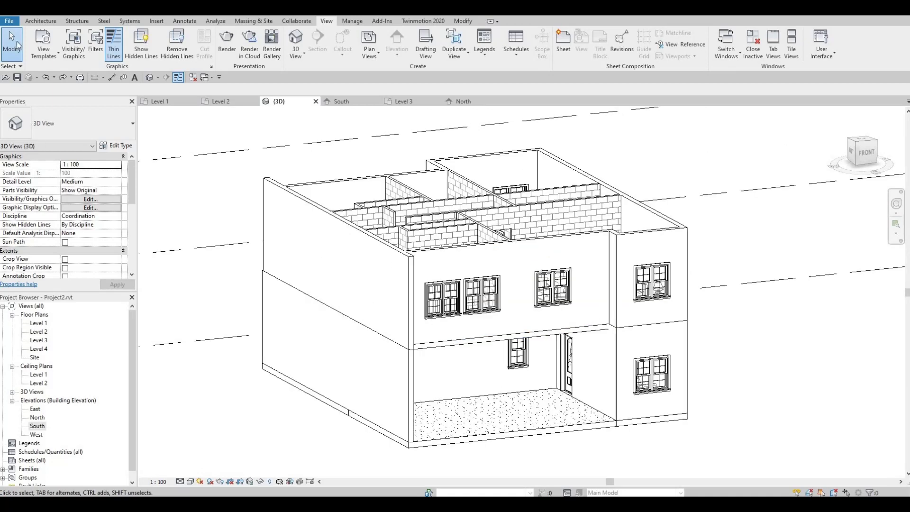
# Start a roof by footprint in the 3D view and assign it to Level 3.
pyautogui.click(40, 21)
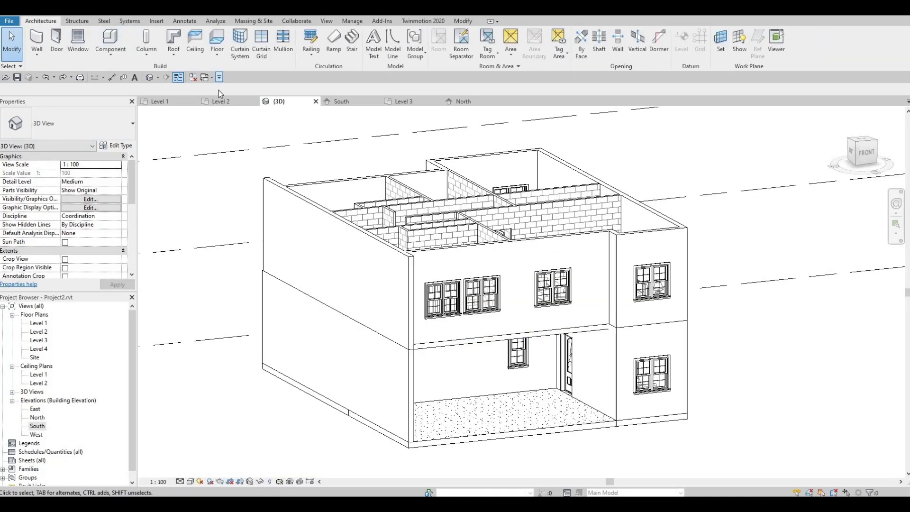
pyautogui.click(172, 36)
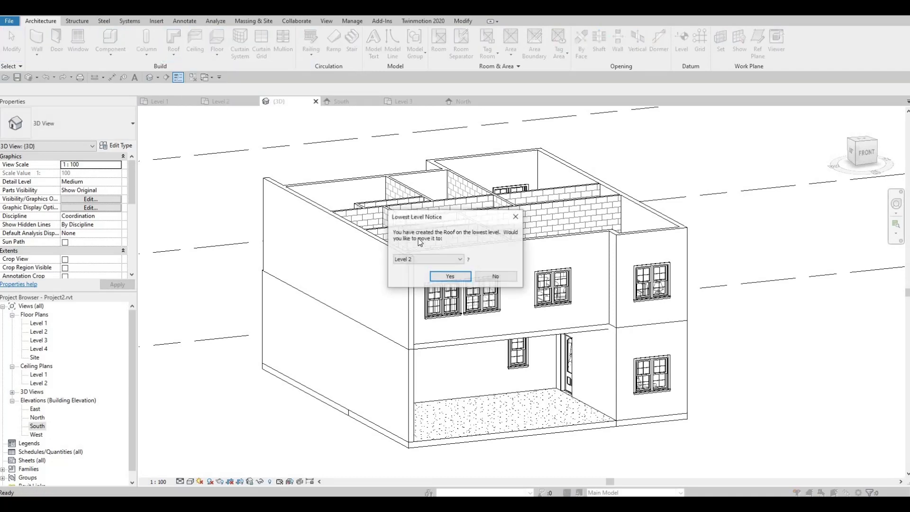
pyautogui.click(434, 258)
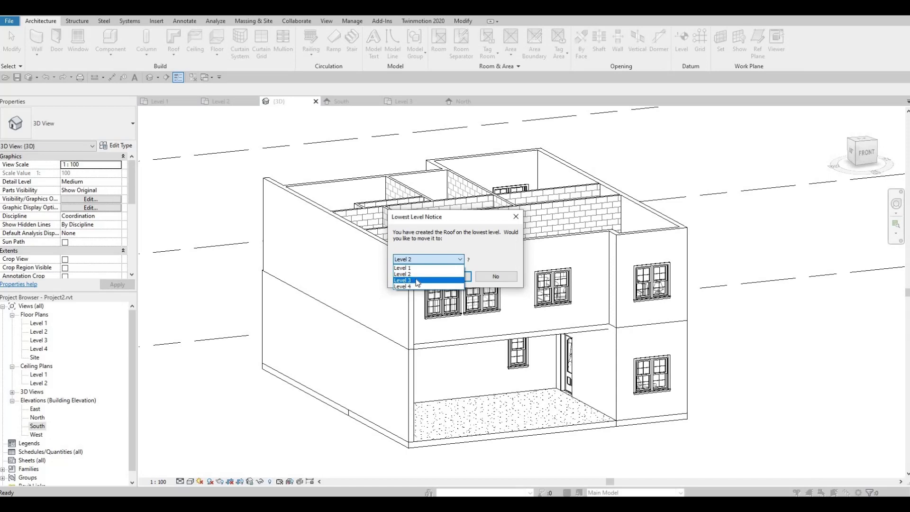
pyautogui.click(416, 280)
pyautogui.click(452, 276)
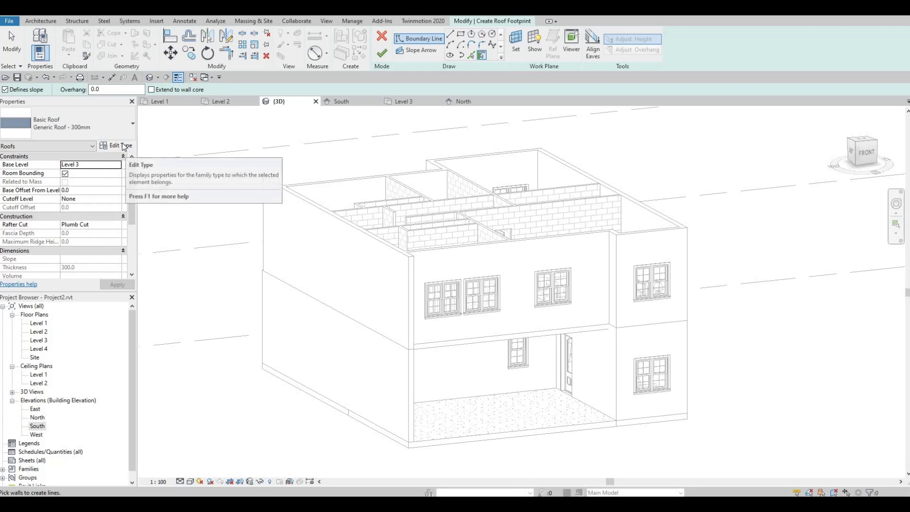
# Duplicate the Generic Roof - 300mm type as a new roof type named Roof 1.
pyautogui.click(124, 146)
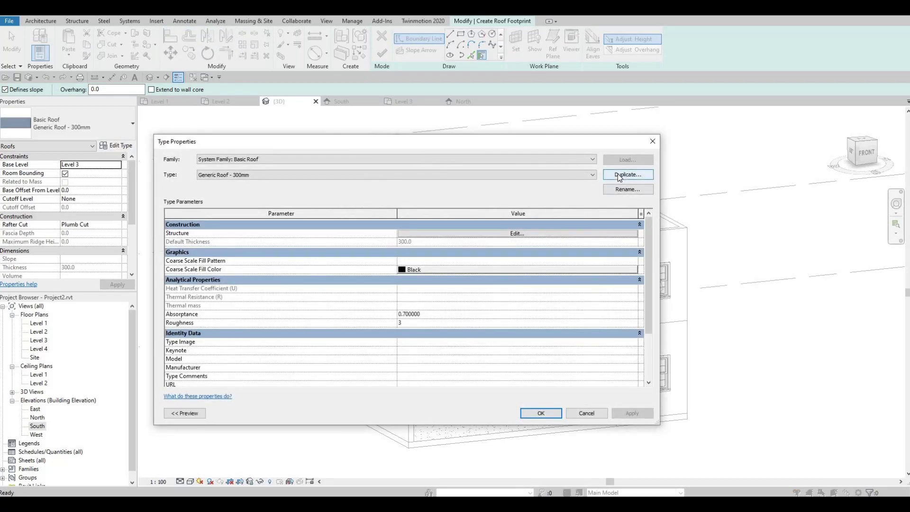
pyautogui.click(617, 175)
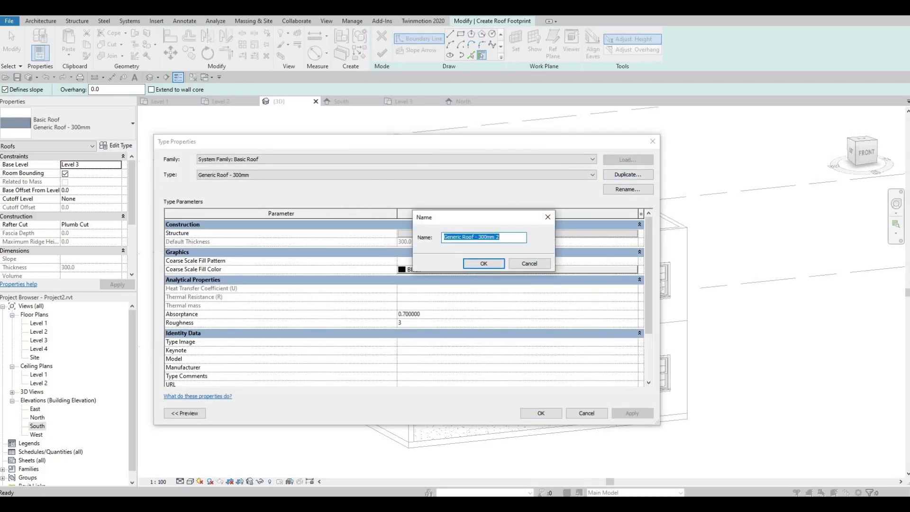
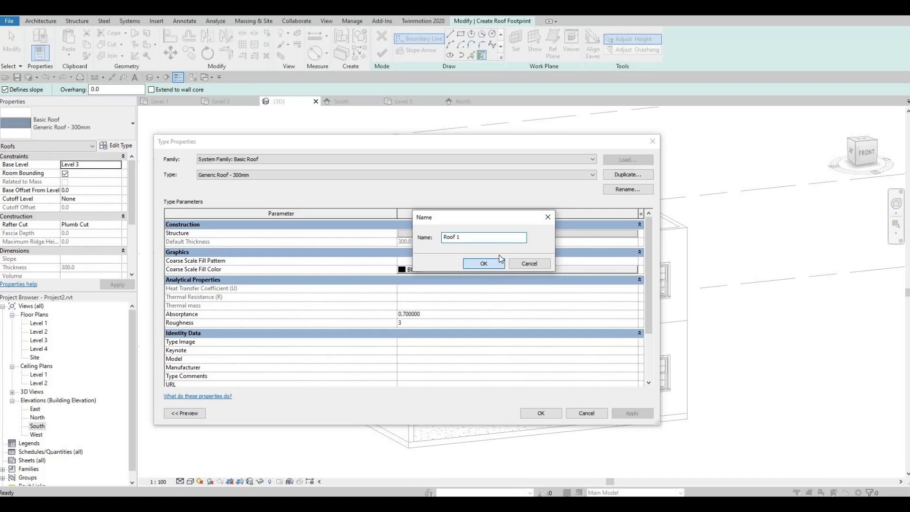
pyautogui.click(483, 263)
# Set Roof 1's structure layer to 150 mm thick with the Copper material and apply the type.
pyautogui.click(426, 233)
pyautogui.click(425, 232)
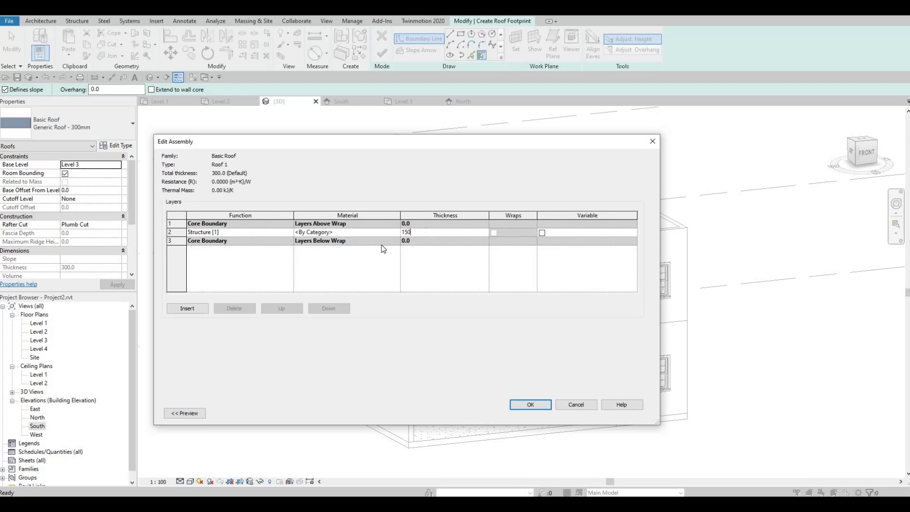
pyautogui.click(360, 232)
pyautogui.click(396, 232)
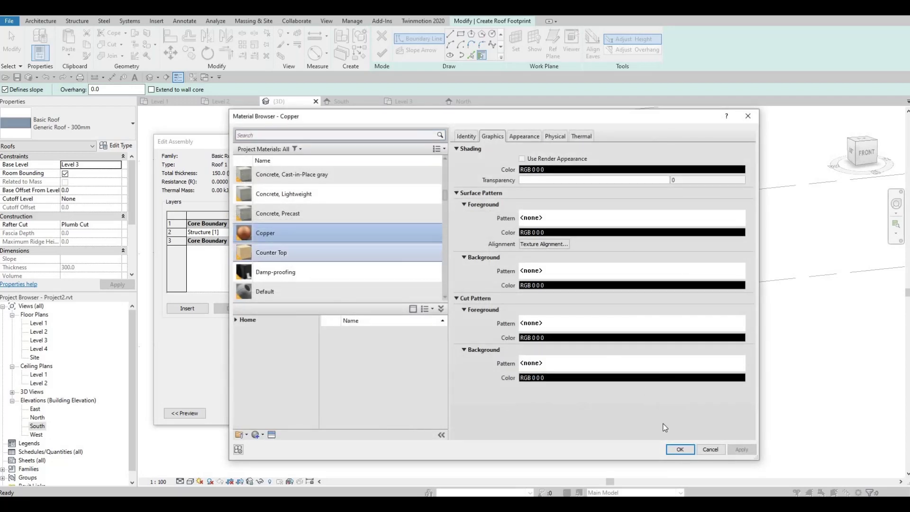
pyautogui.click(678, 449)
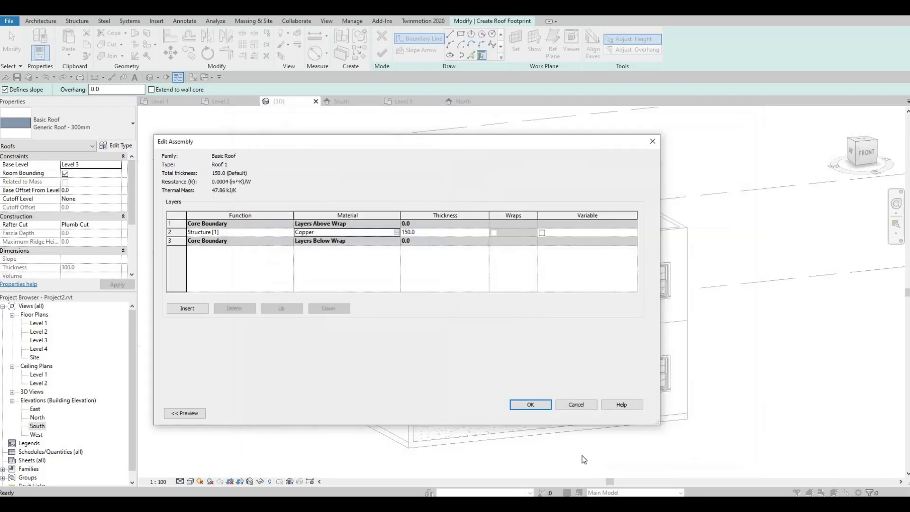
pyautogui.click(542, 406)
pyautogui.click(540, 413)
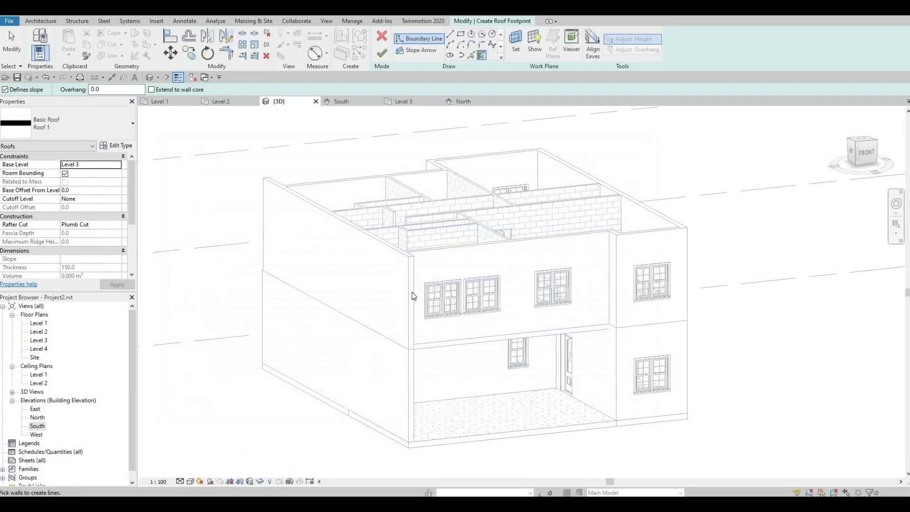
# Pick the top edges of the front, side and stepped rear exterior walls as slope-defining roof boundary lines.
pyautogui.click(470, 56)
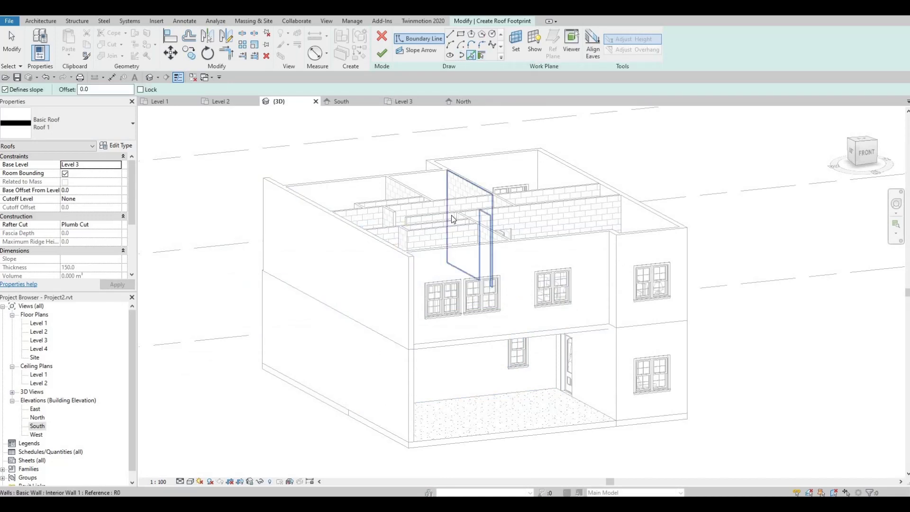
pyautogui.scroll(3, 482, 318)
pyautogui.keyDown('shift'); pyautogui.moveTo(481, 319); pyautogui.dragTo(545, 263, button='middle'); pyautogui.keyUp('shift')
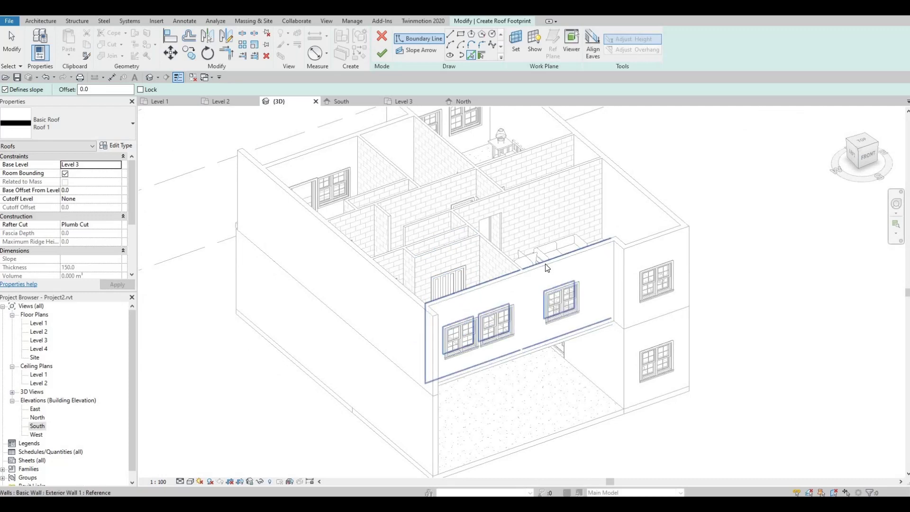
pyautogui.click(545, 266)
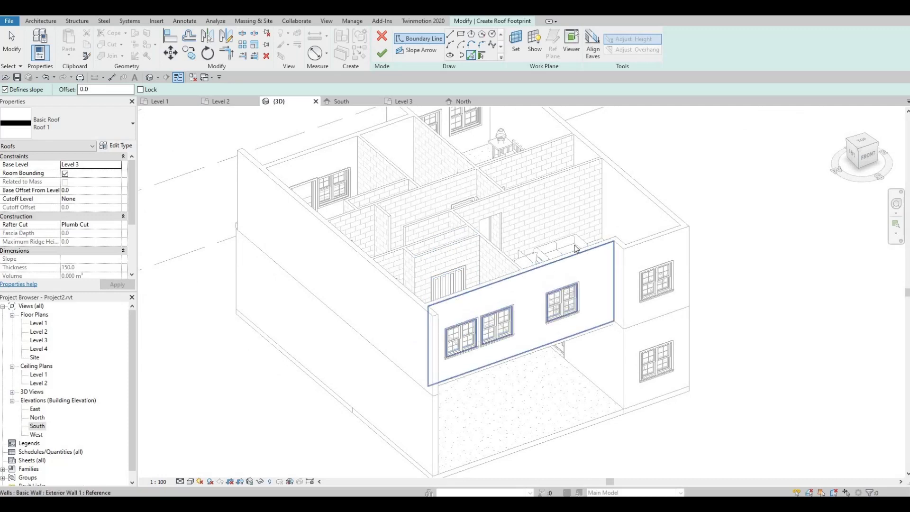
pyautogui.click(625, 172)
pyautogui.moveTo(381, 122); pyautogui.dragTo(416, 253, button='middle')
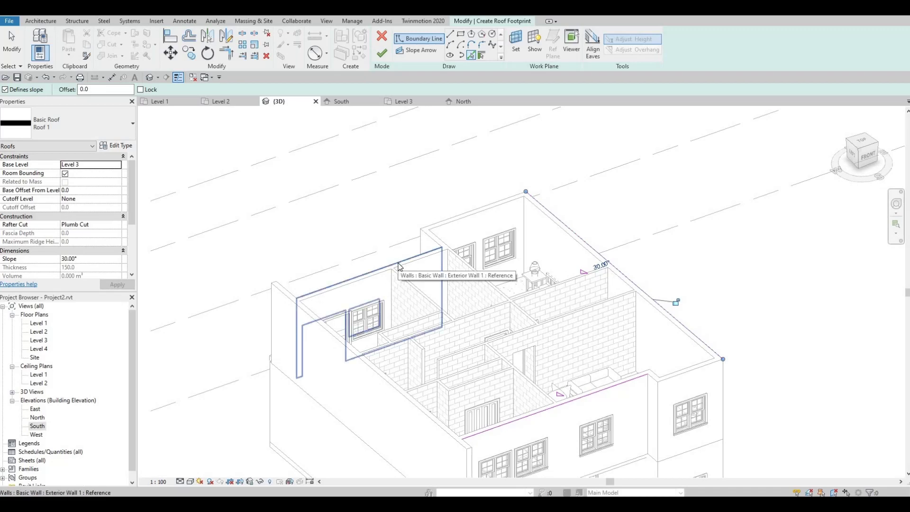
pyautogui.click(400, 262)
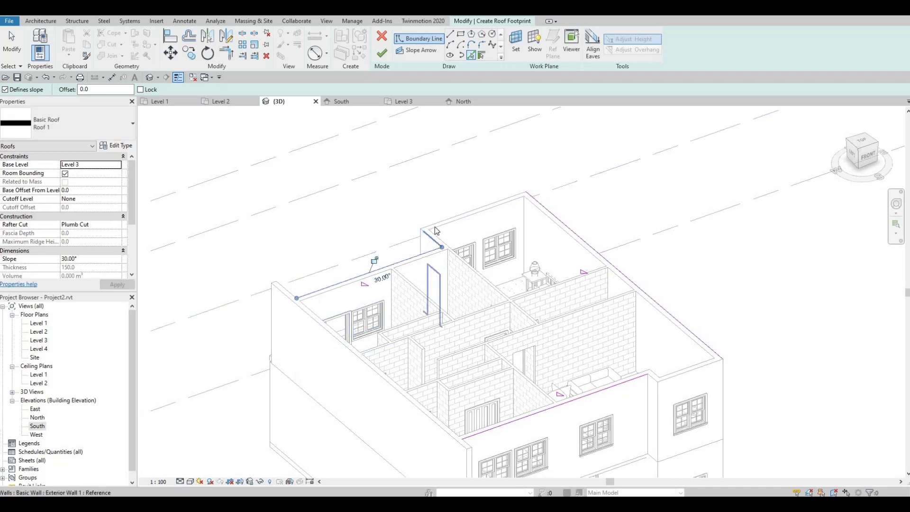
pyautogui.click(436, 229)
pyautogui.moveTo(400, 354); pyautogui.dragTo(400, 303, button='middle')
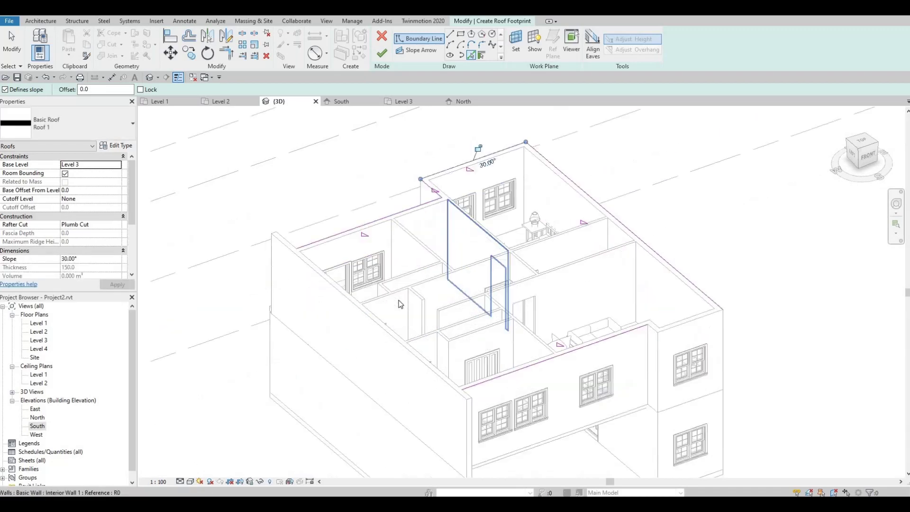
pyautogui.click(405, 348)
pyautogui.press('Escape')
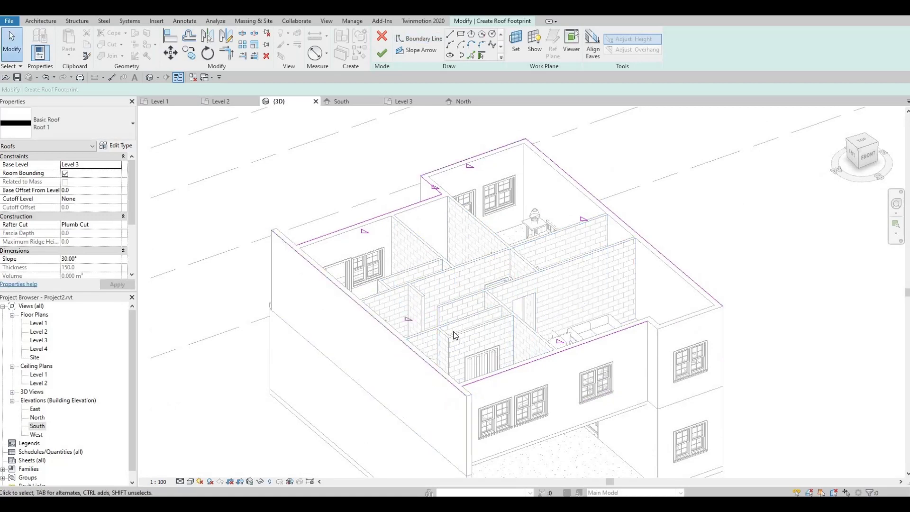
# Trim the roof boundary lines at the open front and side corners into a closed loop and finish the roof.
pyautogui.press('t')
pyautogui.press('r')
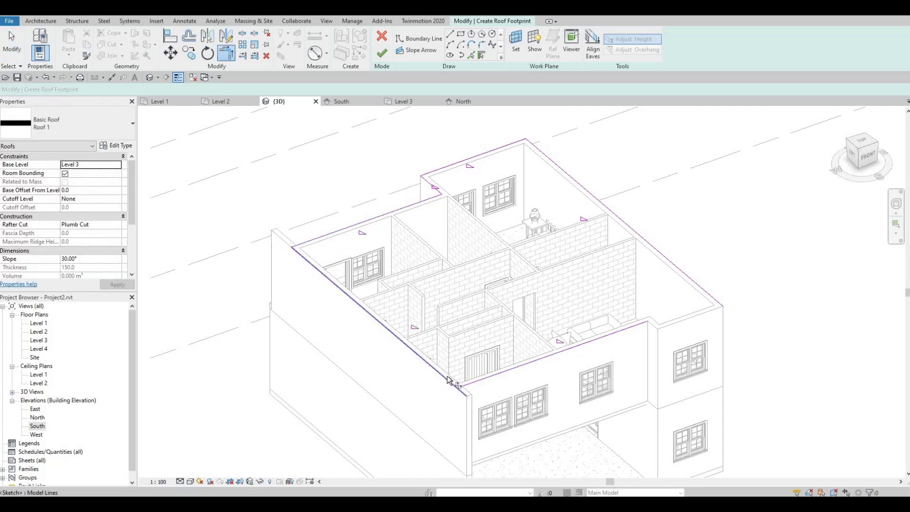
pyautogui.click(606, 335)
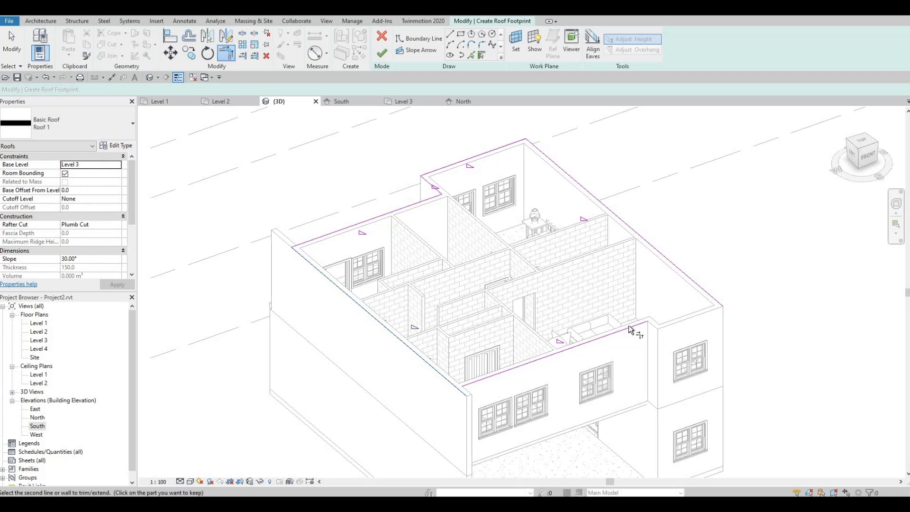
pyautogui.click(694, 282)
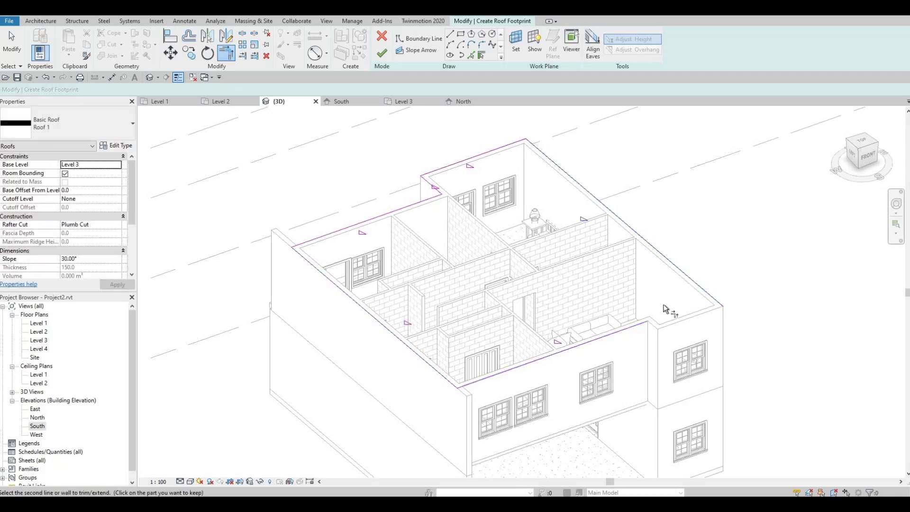
pyautogui.click(634, 329)
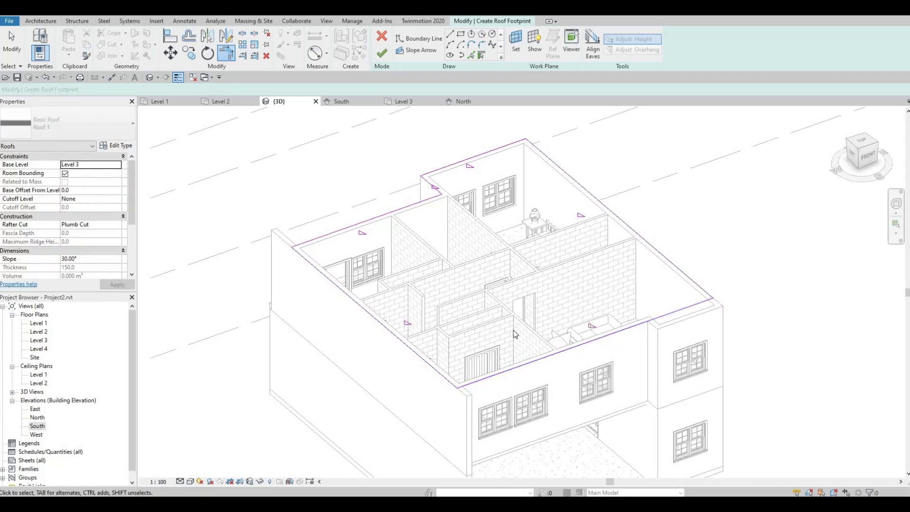
pyautogui.press('Escape')
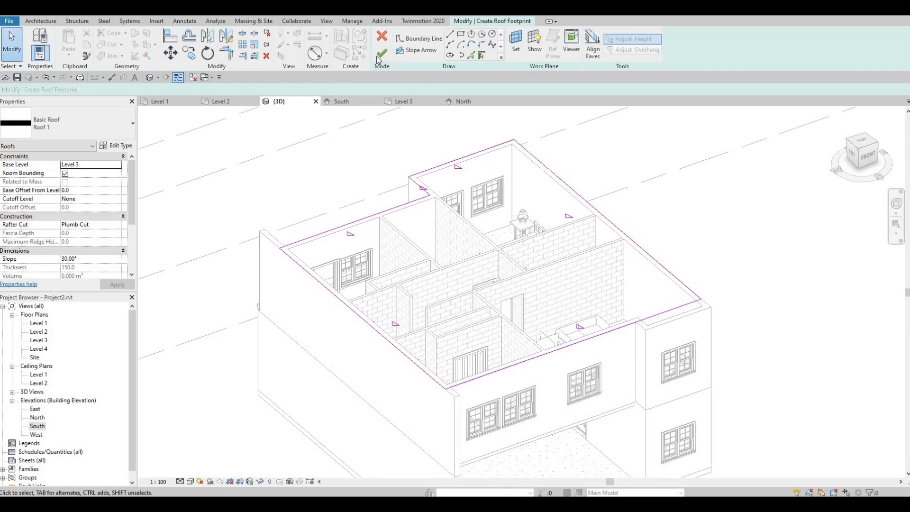
pyautogui.click(382, 60)
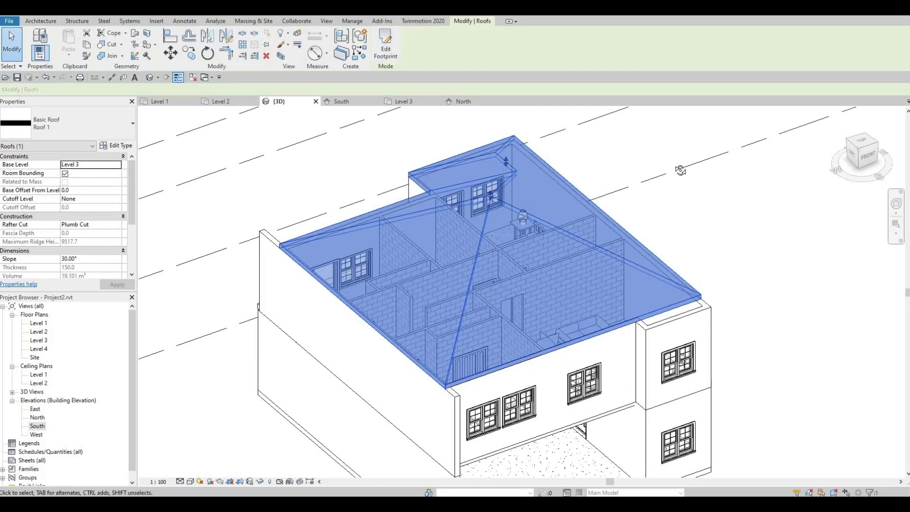
# Edit the roof footprint so the short rear edge above the two windows no longer defines a slope.
pyautogui.keyDown('shift'); pyautogui.moveTo(428, 177); pyautogui.dragTo(407, 257, button='middle'); pyautogui.keyUp('shift')
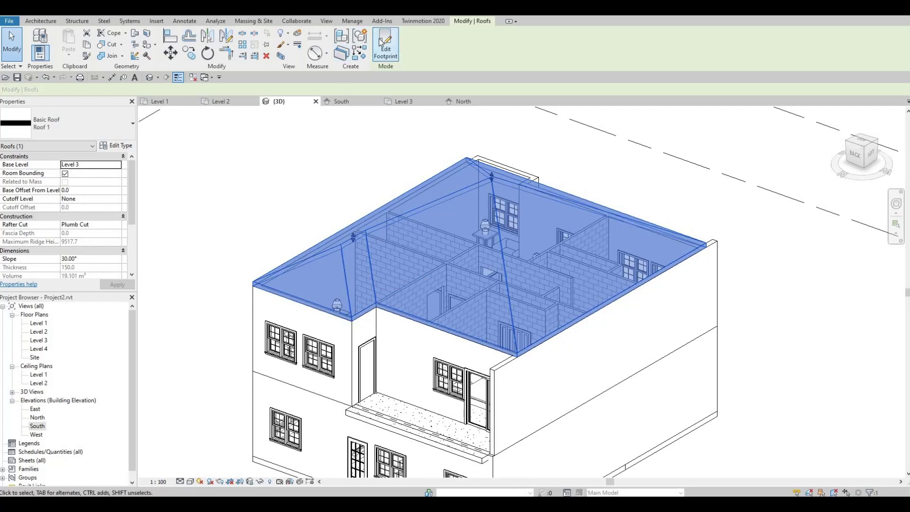
pyautogui.click(293, 306)
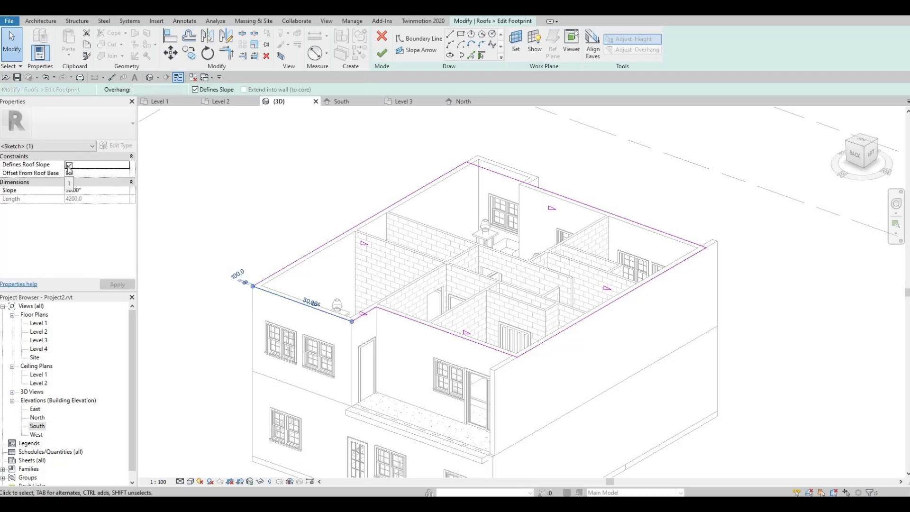
pyautogui.click(69, 165)
pyautogui.click(382, 52)
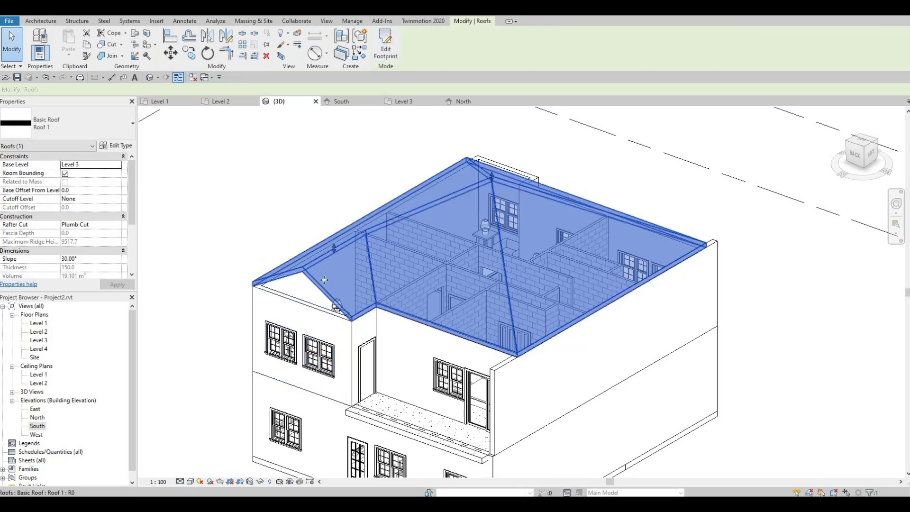
pyautogui.press('Escape')
# Lower the roof's ridge to the Level 4 line in the South elevation.
pyautogui.keyDown('shift'); pyautogui.moveTo(441, 341); pyautogui.dragTo(448, 318, button='middle'); pyautogui.keyUp('shift')
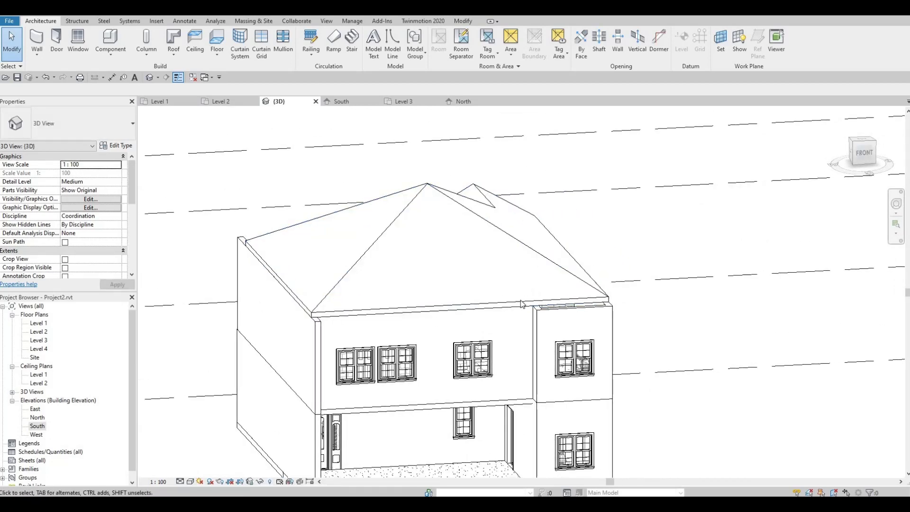
pyautogui.keyDown('shift'); pyautogui.moveTo(382, 254); pyautogui.dragTo(298, 242, button='middle'); pyautogui.keyUp('shift')
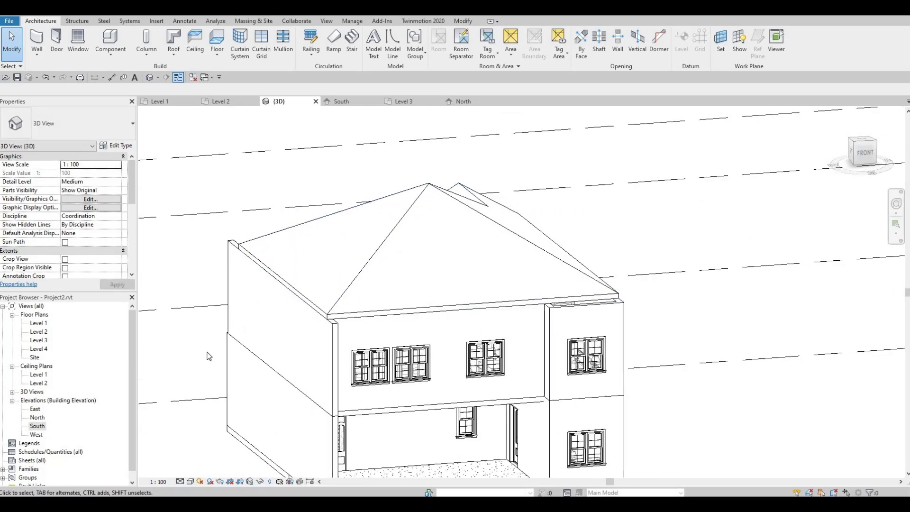
pyautogui.doubleClick(38, 426)
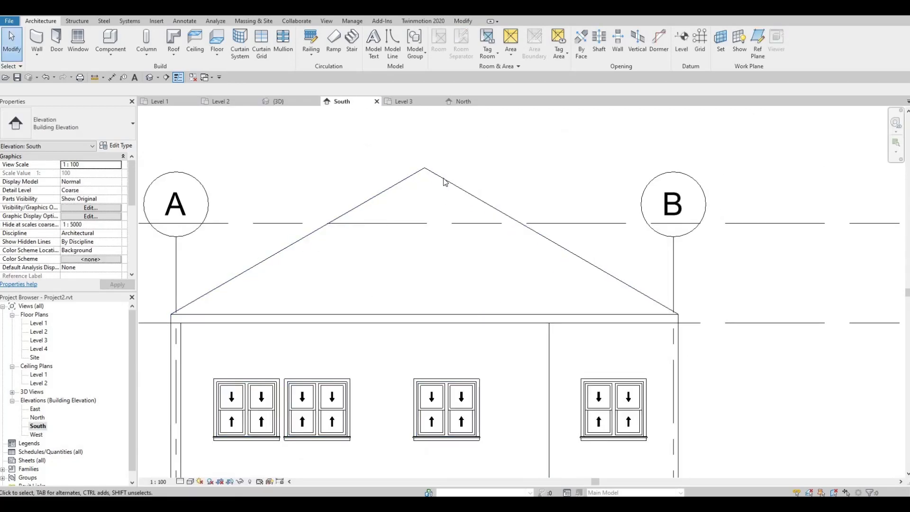
pyautogui.click(444, 181)
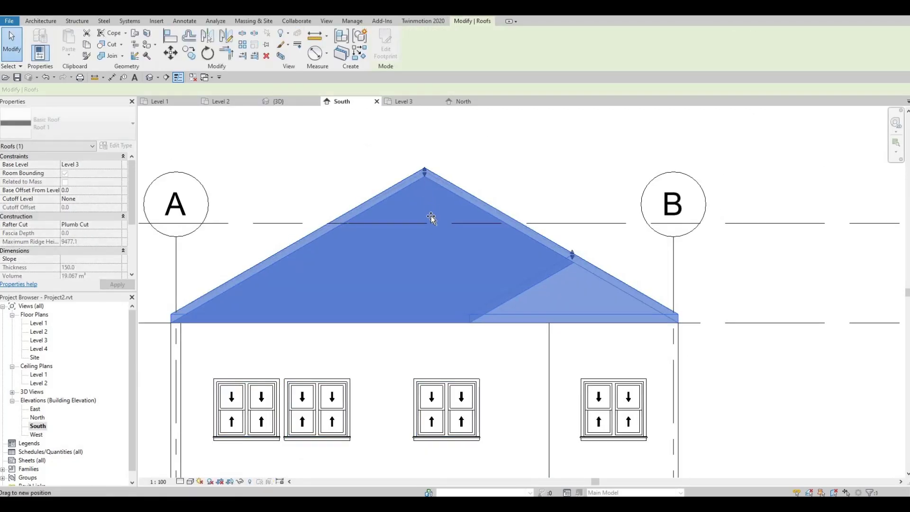
pyautogui.moveTo(431, 217); pyautogui.dragTo(432, 248)
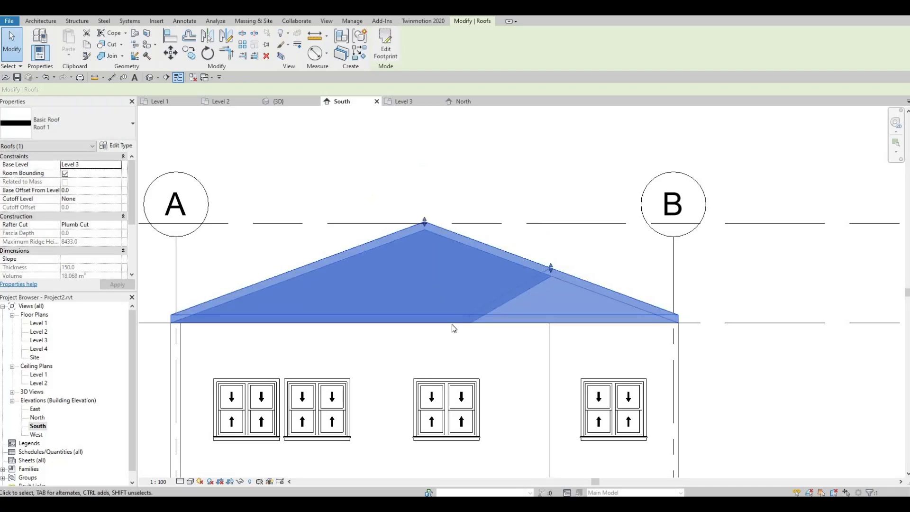
pyautogui.press('Escape')
# Start a roof by extrusion on the main roof's front fascia plane, with Level 4 as reference level and 0 offset.
pyautogui.moveTo(396, 352); pyautogui.dragTo(454, 292, button='middle')
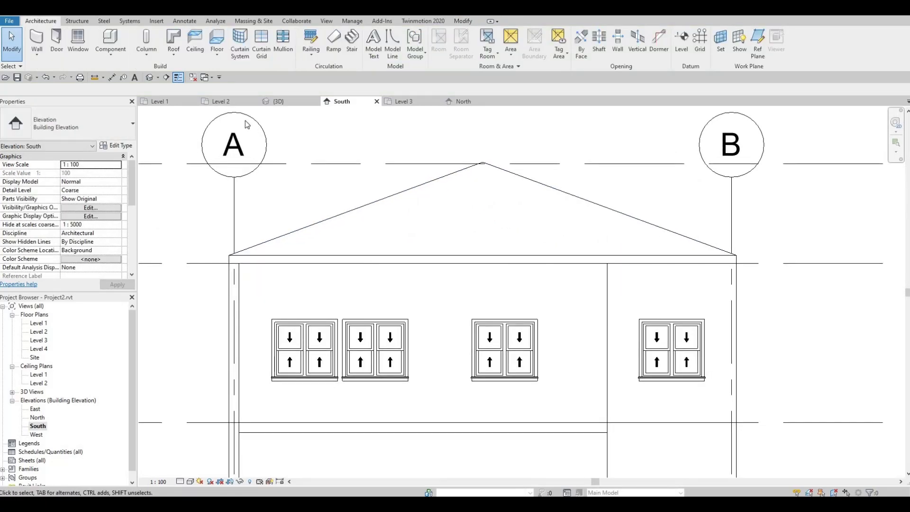
pyautogui.click(174, 53)
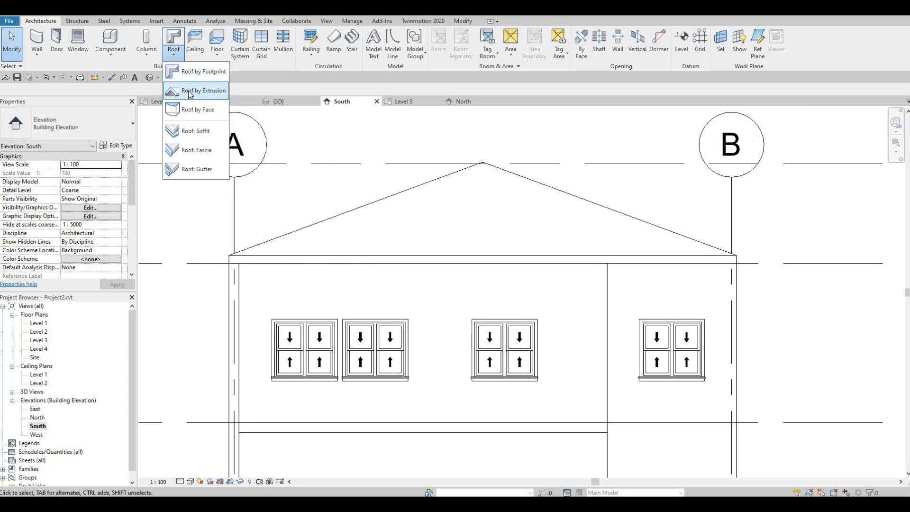
pyautogui.click(189, 91)
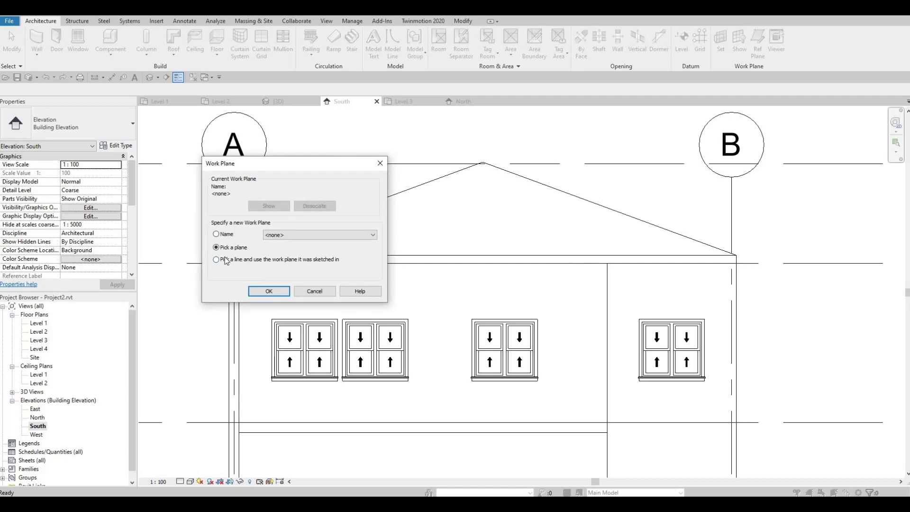
pyautogui.press('Return')
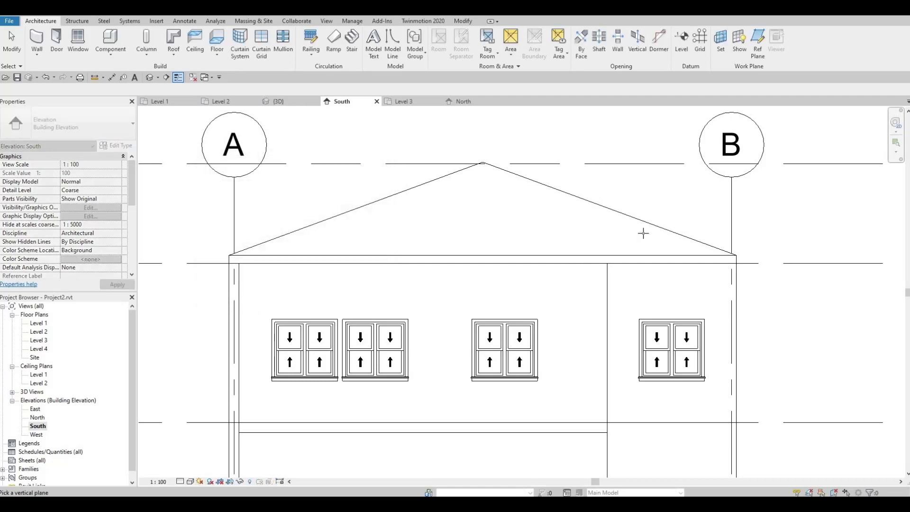
pyautogui.click(638, 257)
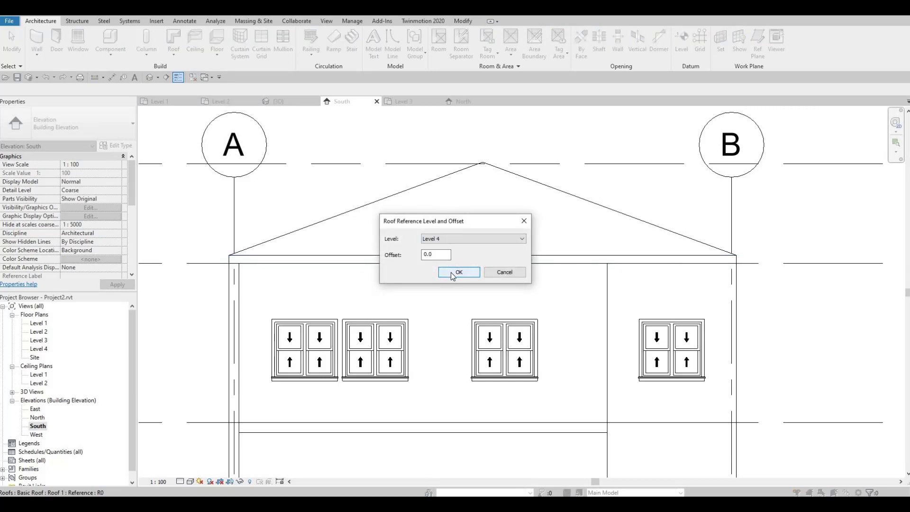
pyautogui.click(451, 272)
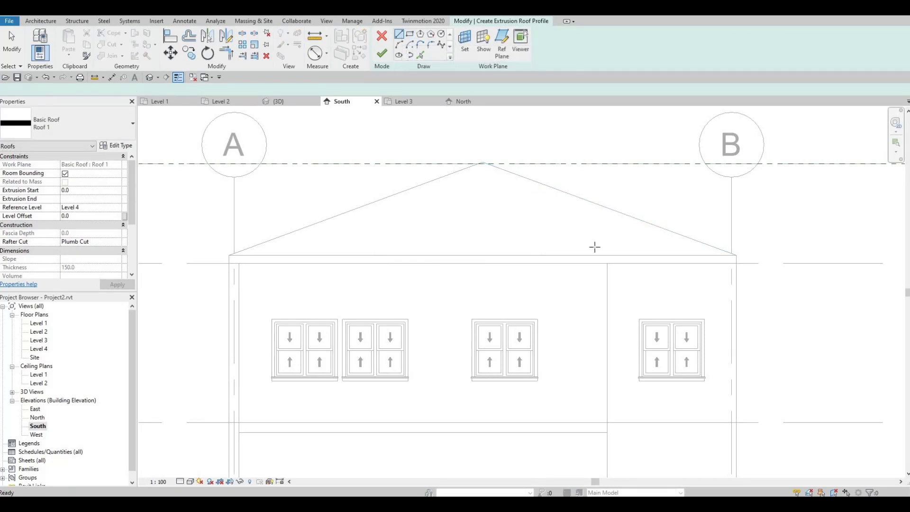
# Sketch a two-line gable profile across the front bay at Level 3, rising at about 25° to its peak, and finish the extruded roof.
pyautogui.click(606, 263)
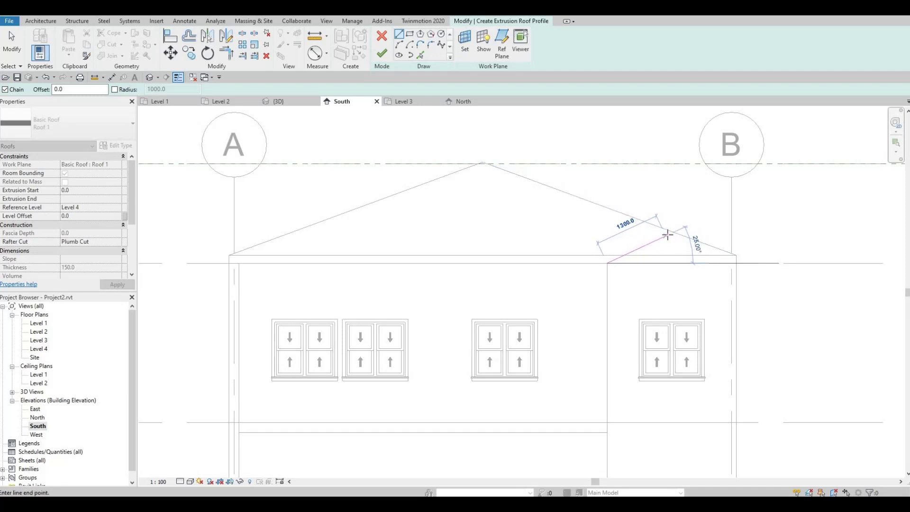
pyautogui.click(706, 248)
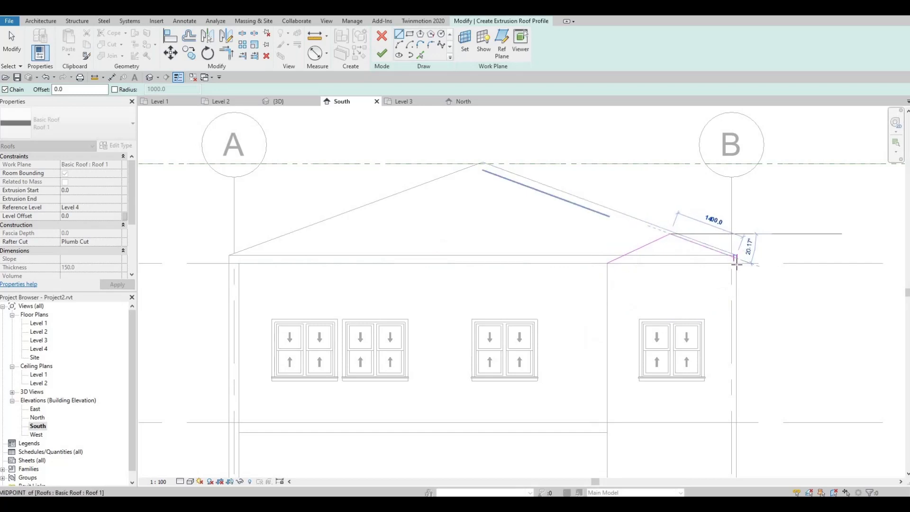
pyautogui.click(712, 295)
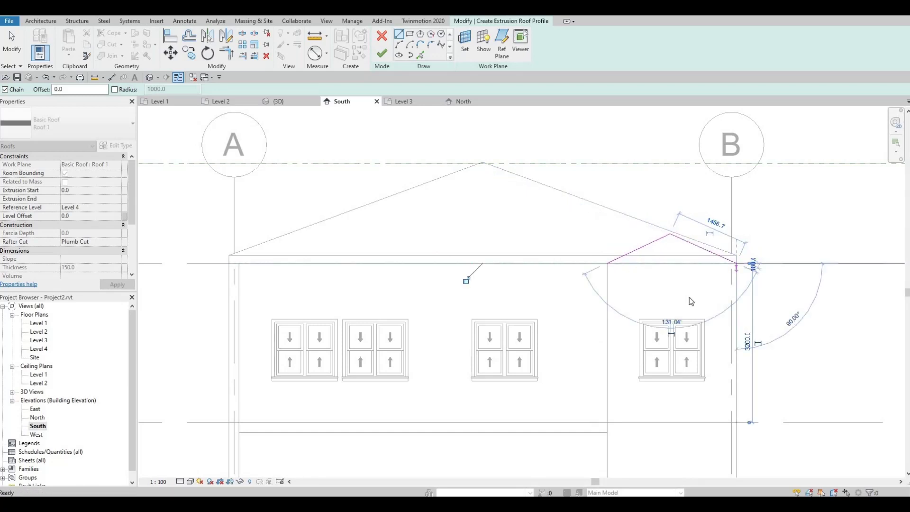
pyautogui.press('Escape')
pyautogui.press('Escape')
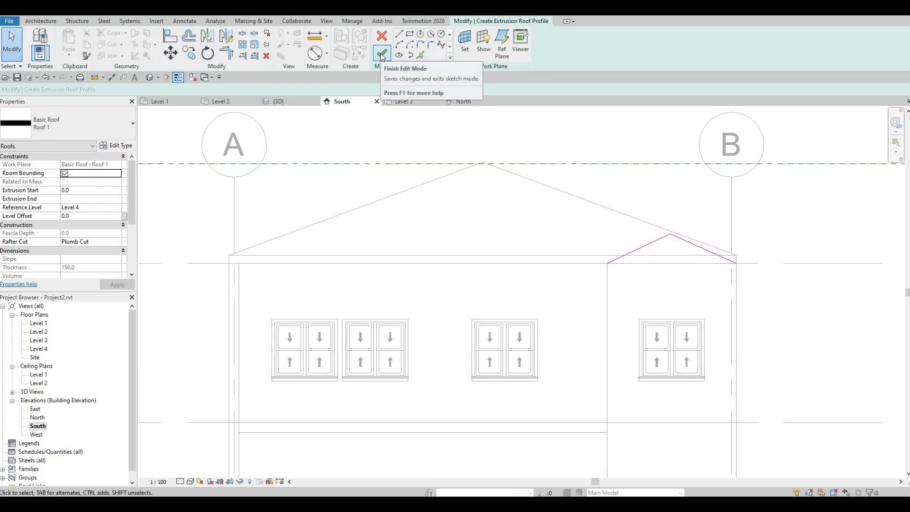
pyautogui.click(381, 56)
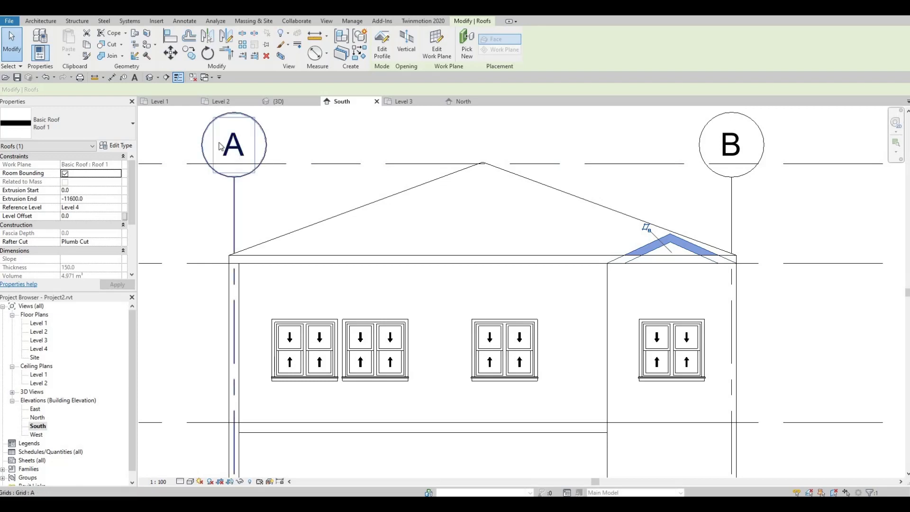
# In the 3D view, stretch the bay roof's front end out to about 1157 and shorten its rear end to about -3894.
pyautogui.click(150, 77)
pyautogui.press('Escape')
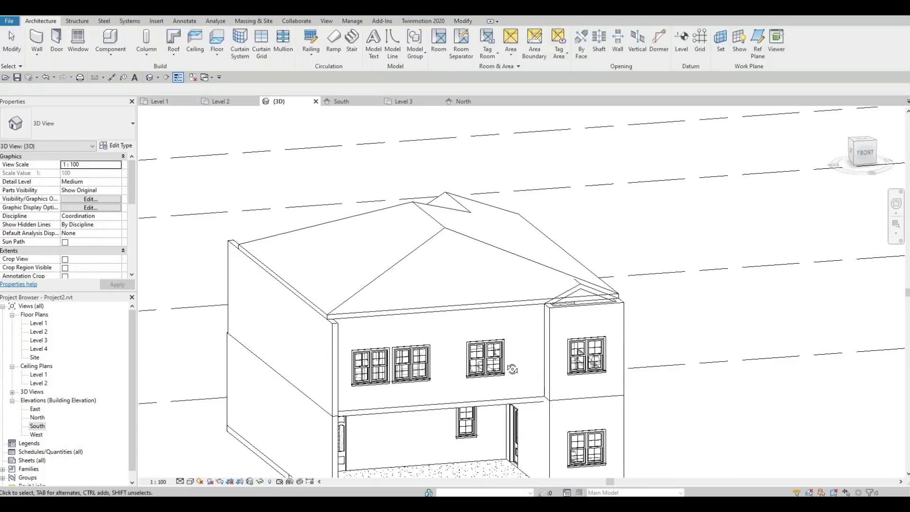
pyautogui.keyDown('shift'); pyautogui.moveTo(657, 315); pyautogui.dragTo(608, 268, button='middle'); pyautogui.keyUp('shift')
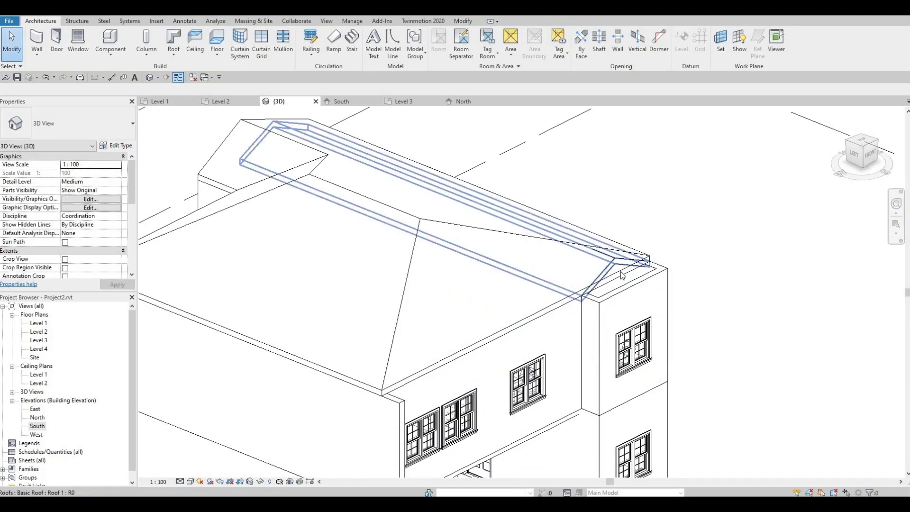
pyautogui.click(611, 271)
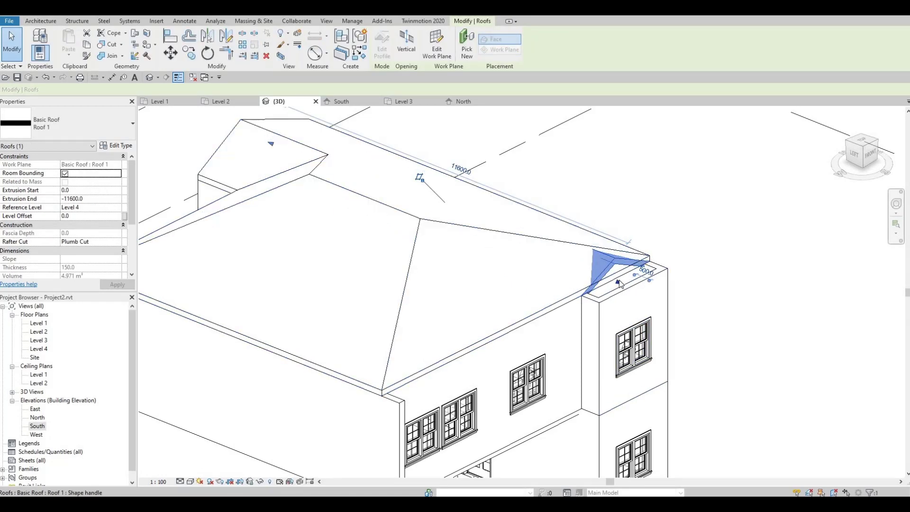
pyautogui.moveTo(626, 289); pyautogui.dragTo(649, 298)
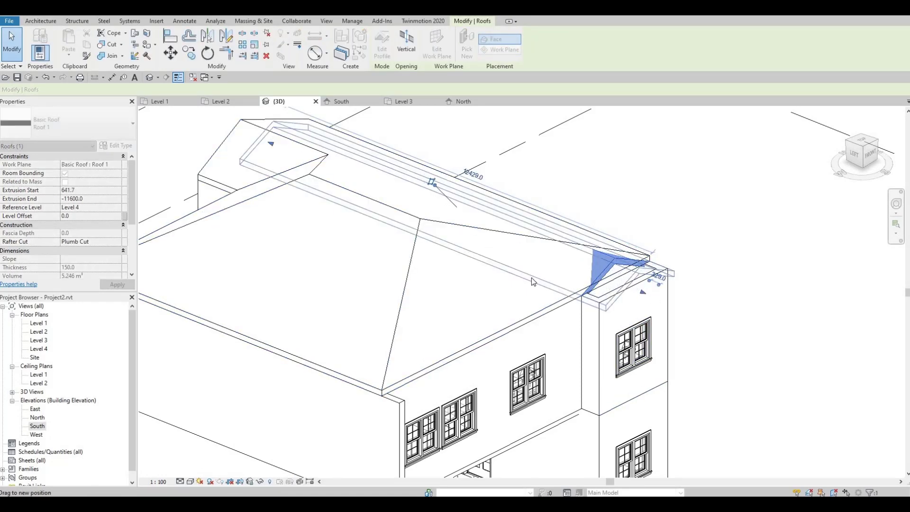
pyautogui.moveTo(291, 152); pyautogui.dragTo(626, 277)
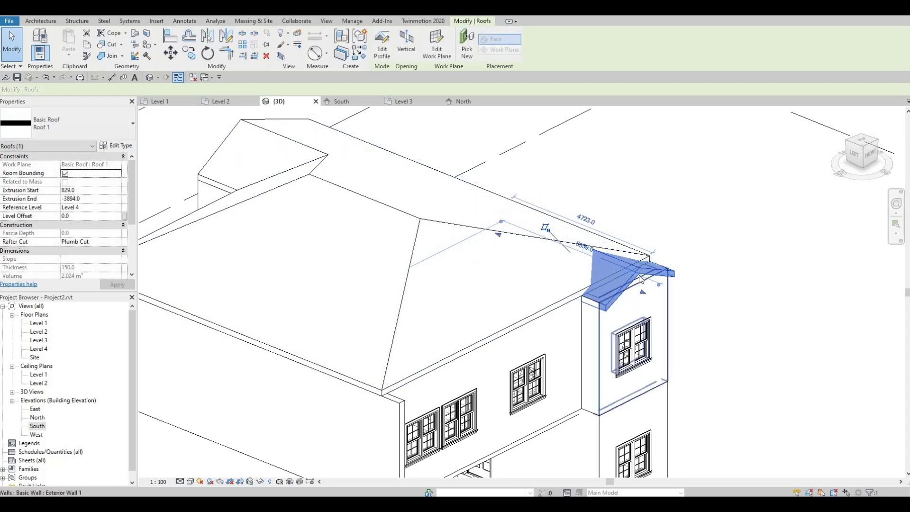
pyautogui.press('Escape')
pyautogui.click(647, 289)
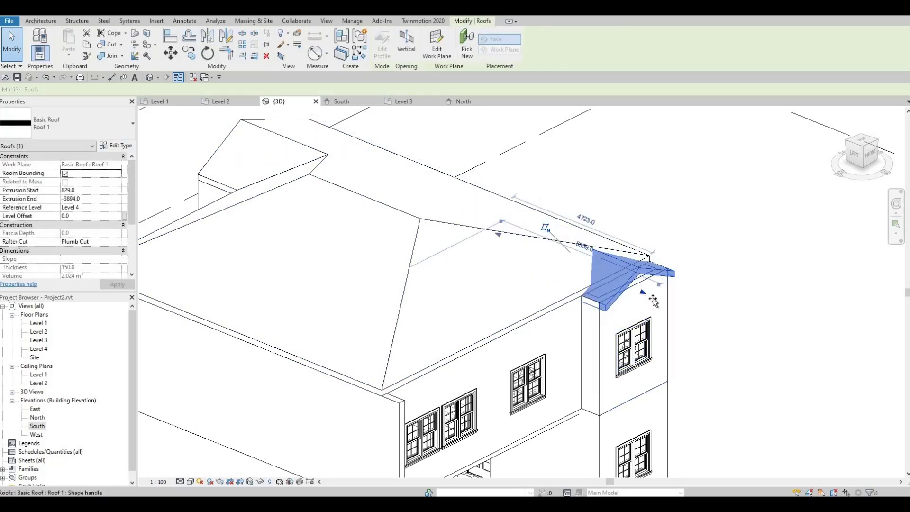
pyautogui.press('Escape')
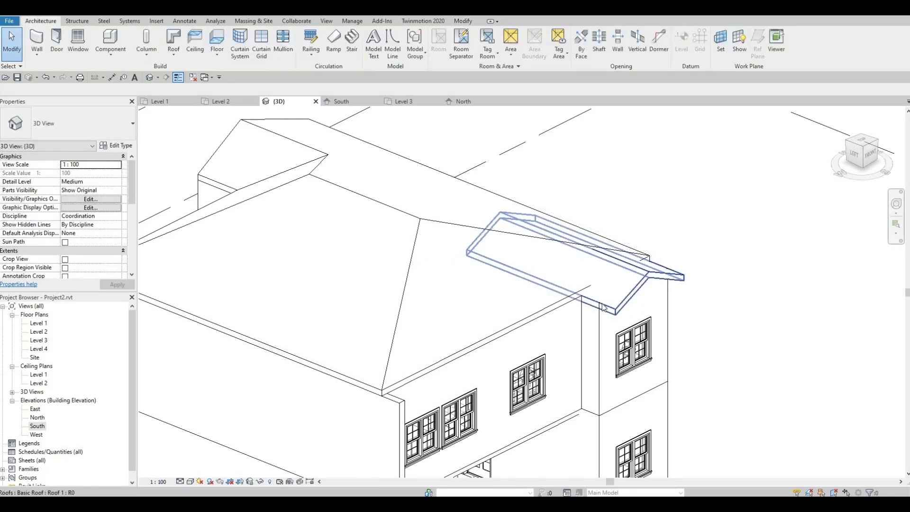
# Join the main roof and the extruded bay roof with Join Geometry.
pyautogui.click(464, 21)
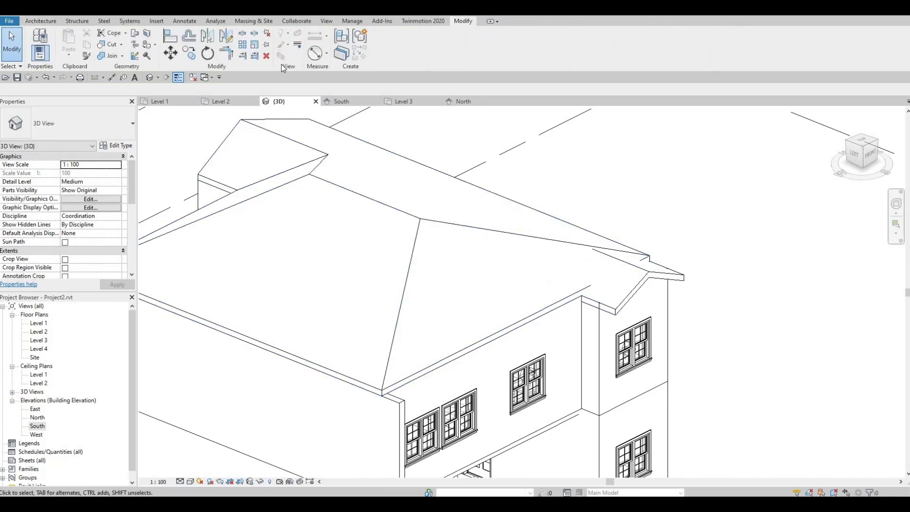
pyautogui.click(110, 55)
pyautogui.click(530, 238)
pyautogui.click(618, 263)
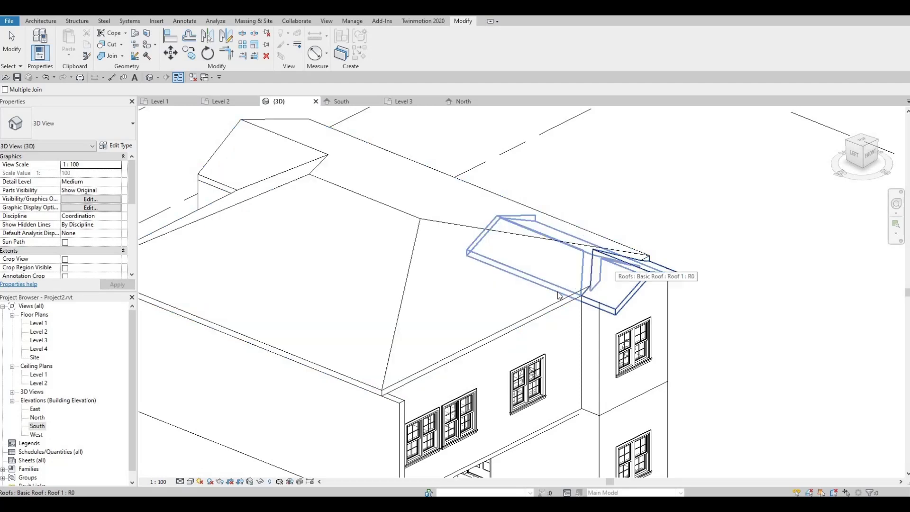
pyautogui.press('Escape')
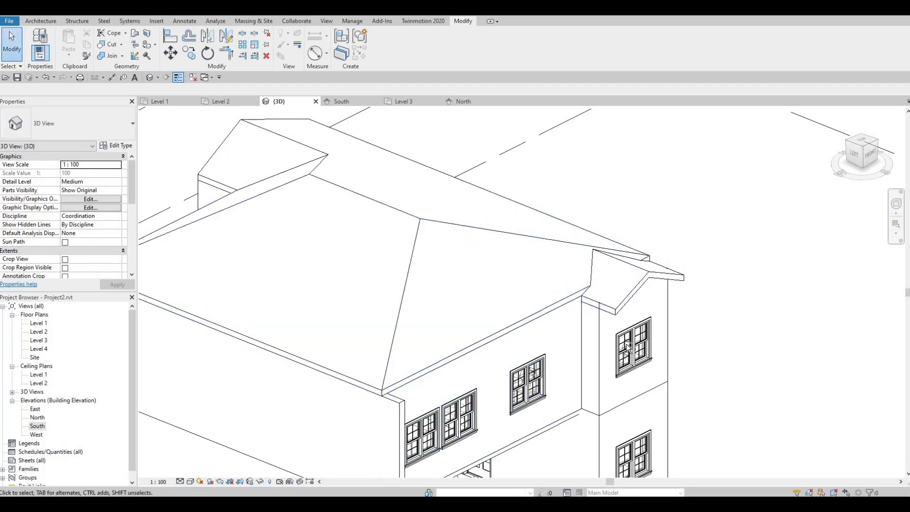
# Nudge the extruded bay roof slightly upward in the South elevation.
pyautogui.keyDown('shift'); pyautogui.moveTo(632, 341); pyautogui.dragTo(633, 288, button='middle'); pyautogui.keyUp('shift')
pyautogui.scroll(5, 590, 285)
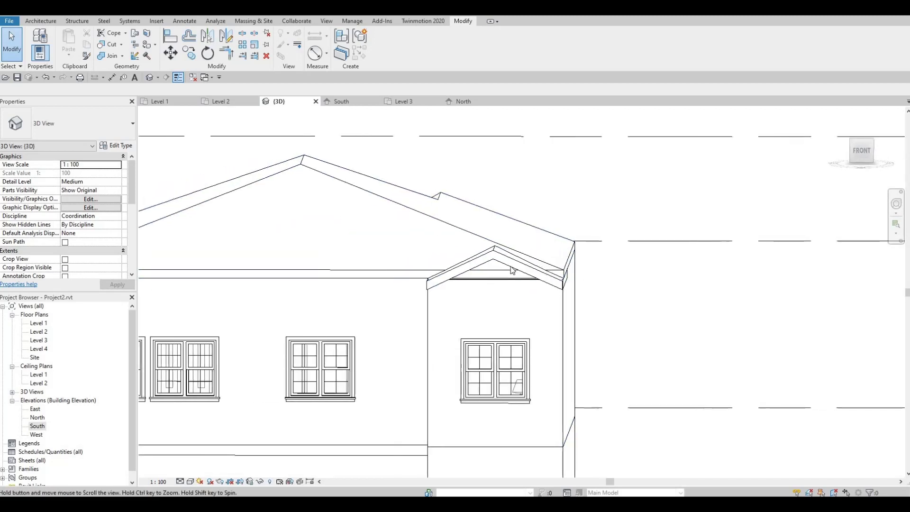
pyautogui.click(546, 279)
pyautogui.scroll(1, 547, 265)
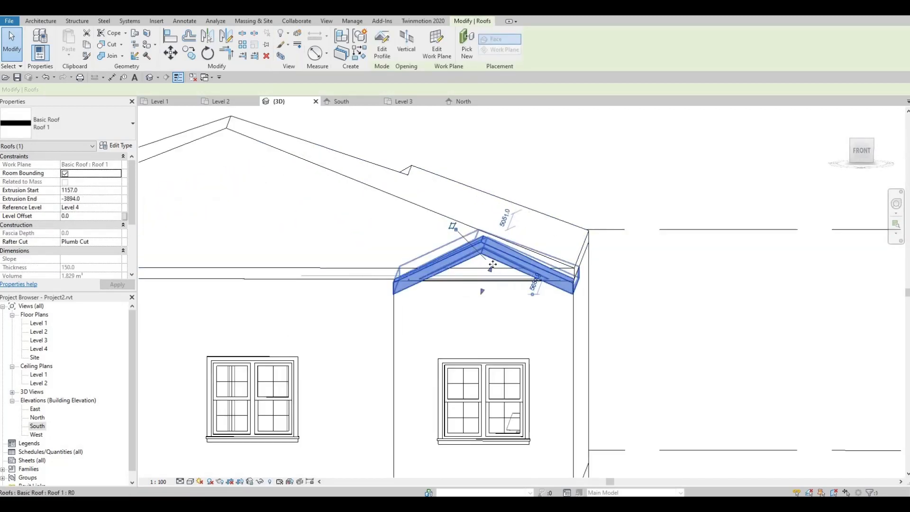
pyautogui.doubleClick(36, 425)
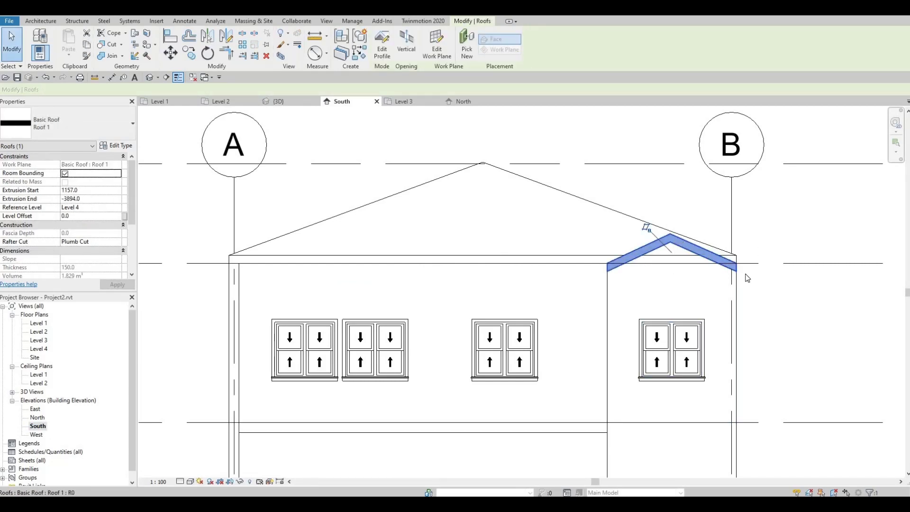
pyautogui.press('Up')
pyautogui.press('Up')
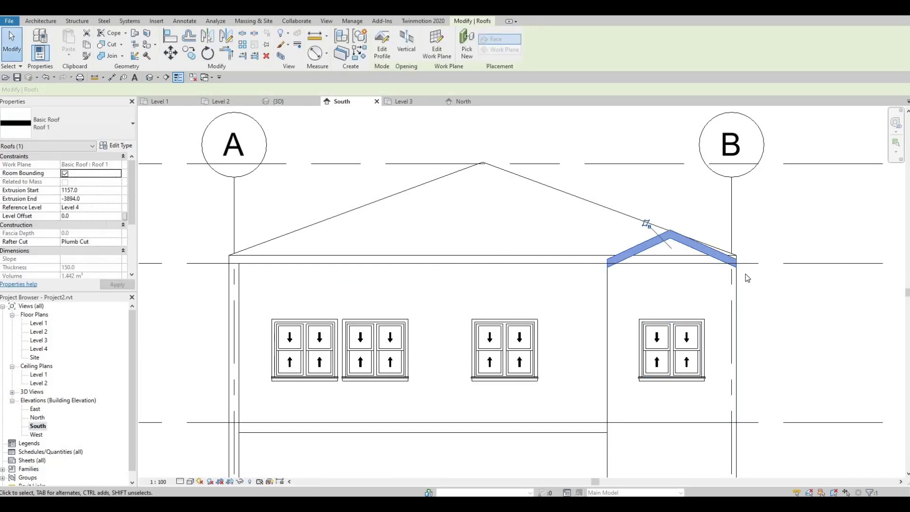
# Raise the main roof's ridge above the Level 4 line in the South elevation.
pyautogui.click(587, 206)
pyautogui.click(483, 163)
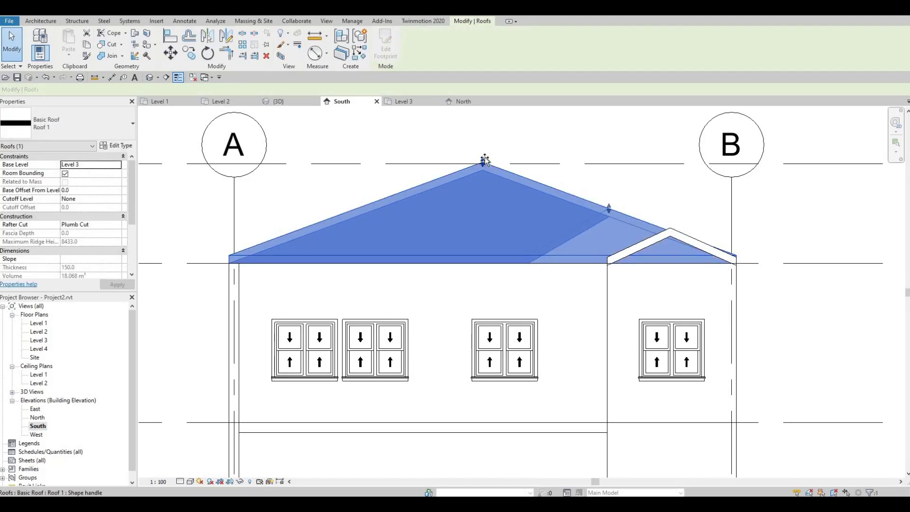
pyautogui.moveTo(484, 160); pyautogui.dragTo(486, 141)
pyautogui.click(658, 300)
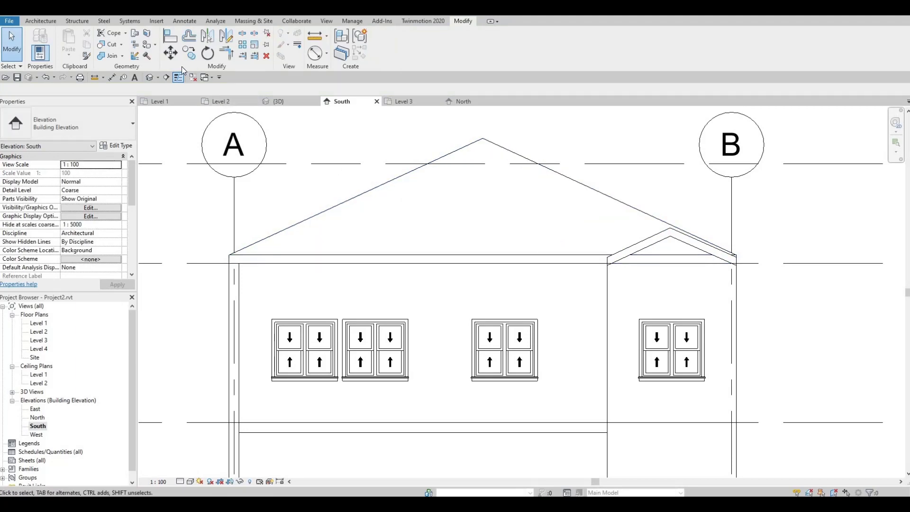
# Pull the rear end of the bay roof forward in the 3D view to shorten its extrusion.
pyautogui.click(278, 101)
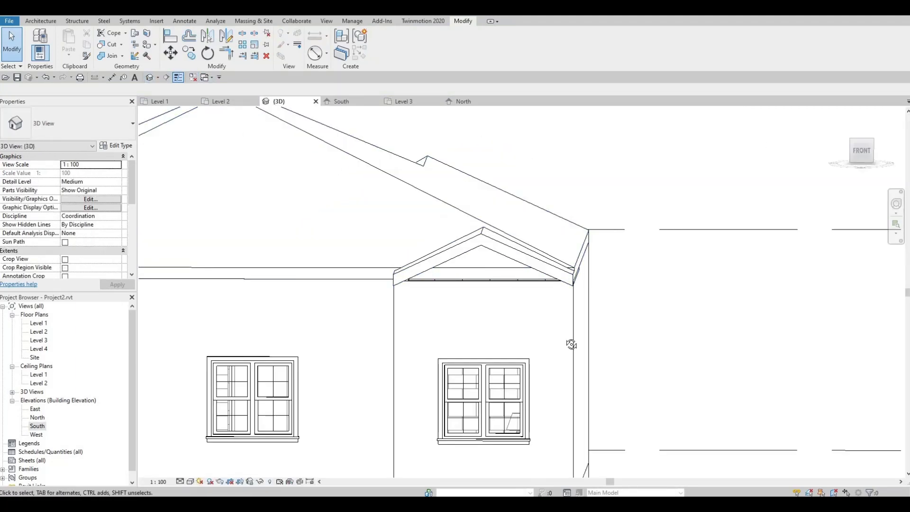
pyautogui.keyDown('shift'); pyautogui.moveTo(514, 341); pyautogui.dragTo(393, 413, button='middle'); pyautogui.keyUp('shift')
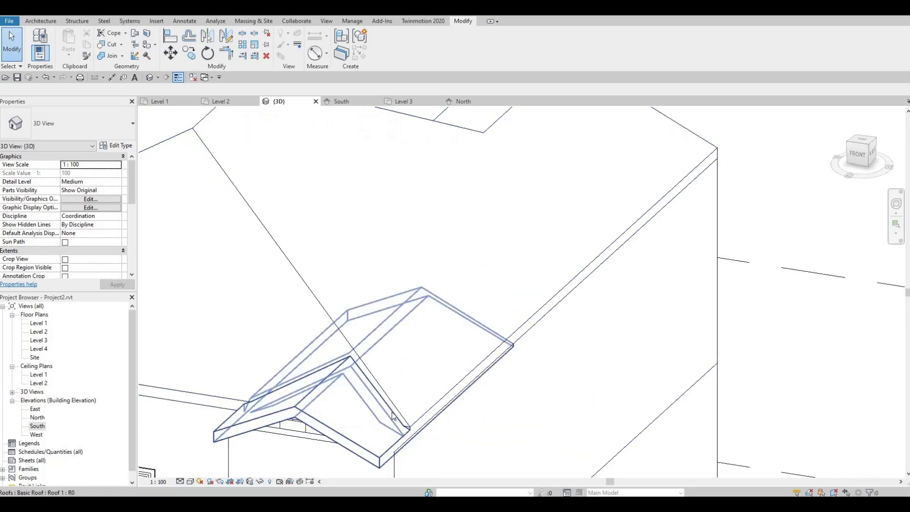
pyautogui.click(393, 415)
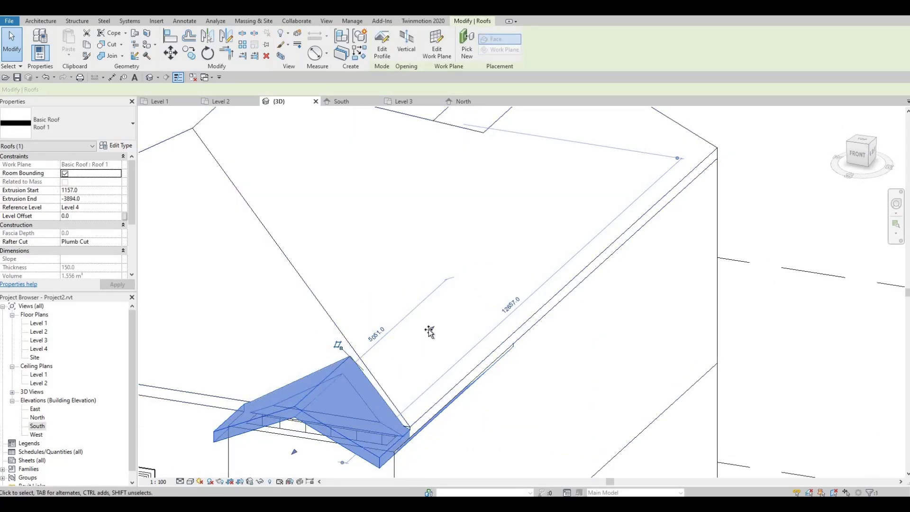
pyautogui.moveTo(429, 332); pyautogui.dragTo(402, 355)
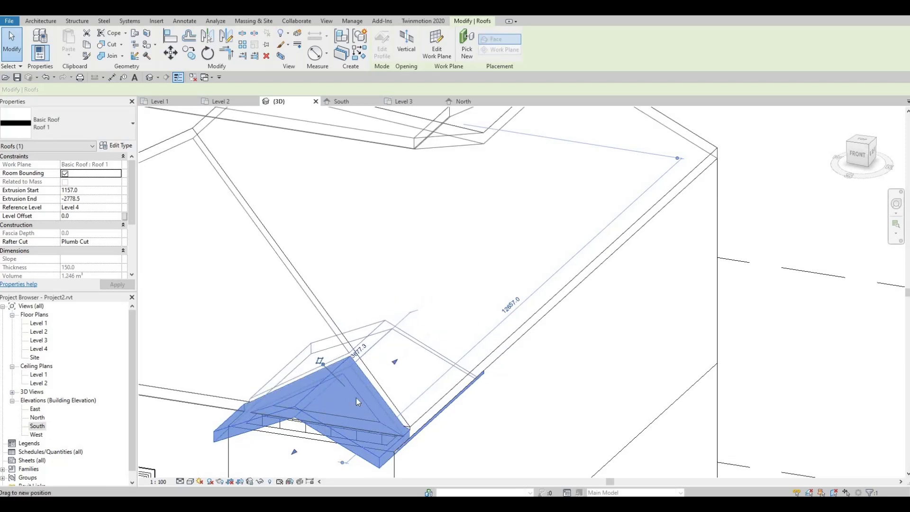
pyautogui.click(434, 446)
pyautogui.moveTo(435, 446); pyautogui.dragTo(479, 396, button='middle')
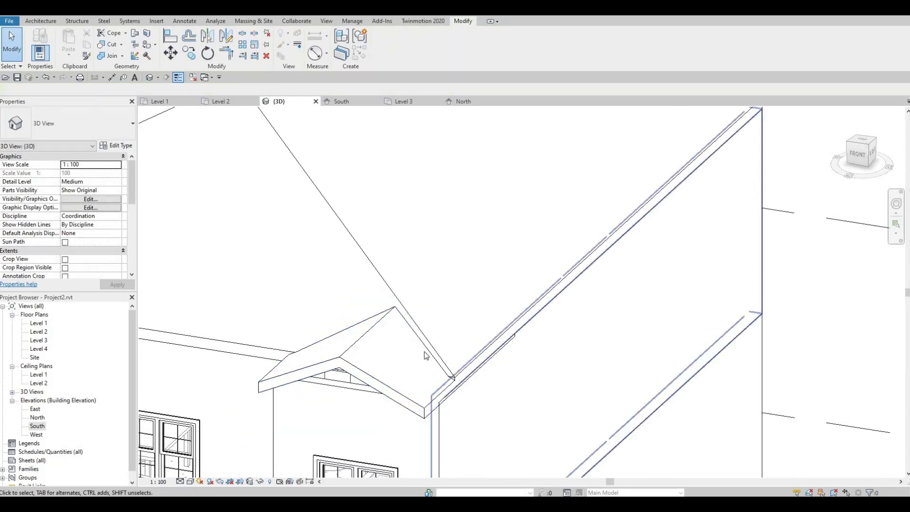
# Try to cut the main roof with the extruded bay roof using Cut Geometry.
pyautogui.click(111, 43)
pyautogui.click(356, 288)
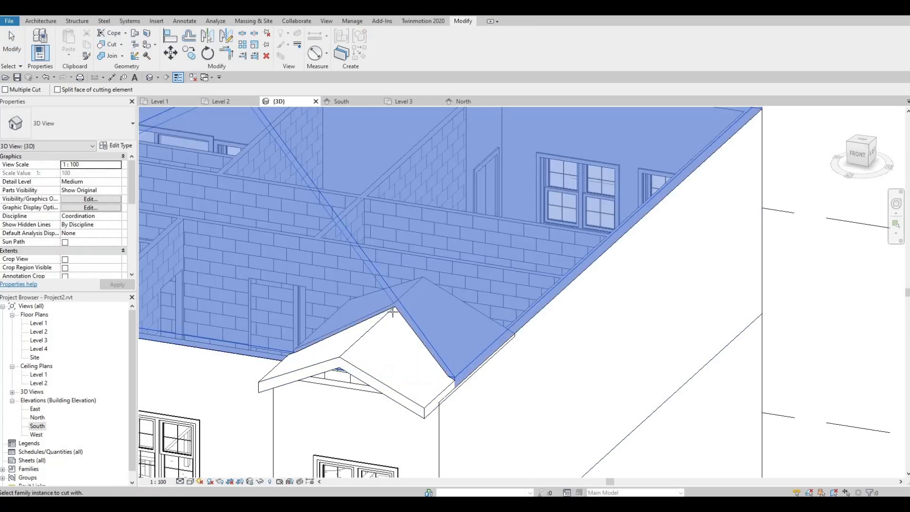
pyautogui.click(352, 363)
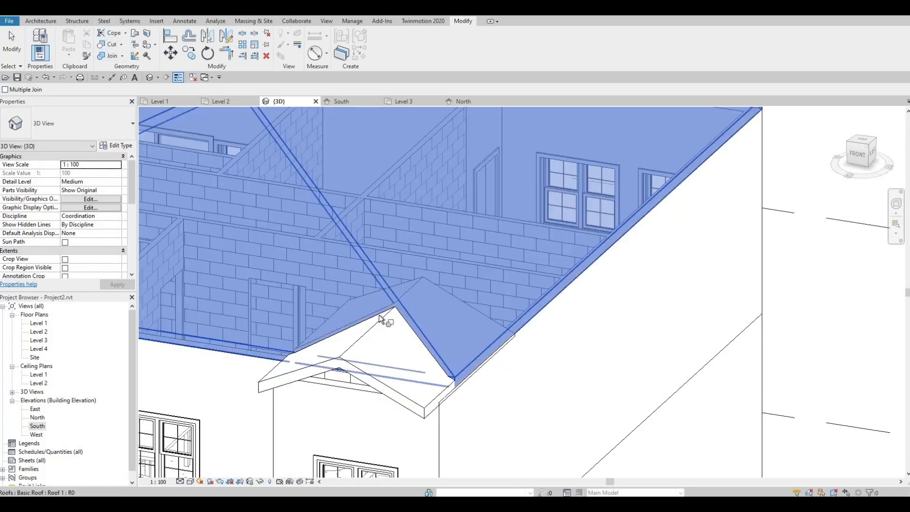
# Join the main hipped roof with the extruded bay roof using Join Geometry.
pyautogui.click(379, 315)
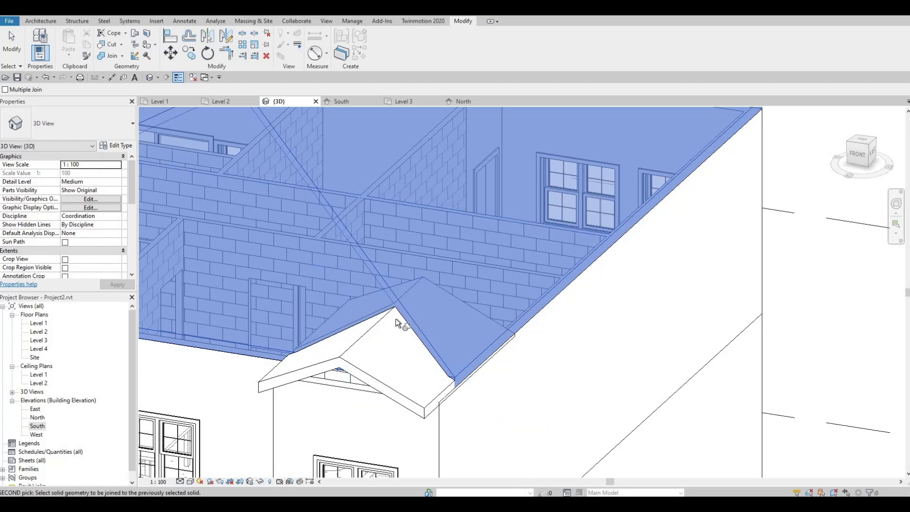
pyautogui.click(434, 403)
pyautogui.press('Escape')
pyautogui.scroll(-3, 499, 311)
pyautogui.scroll(2, 479, 265)
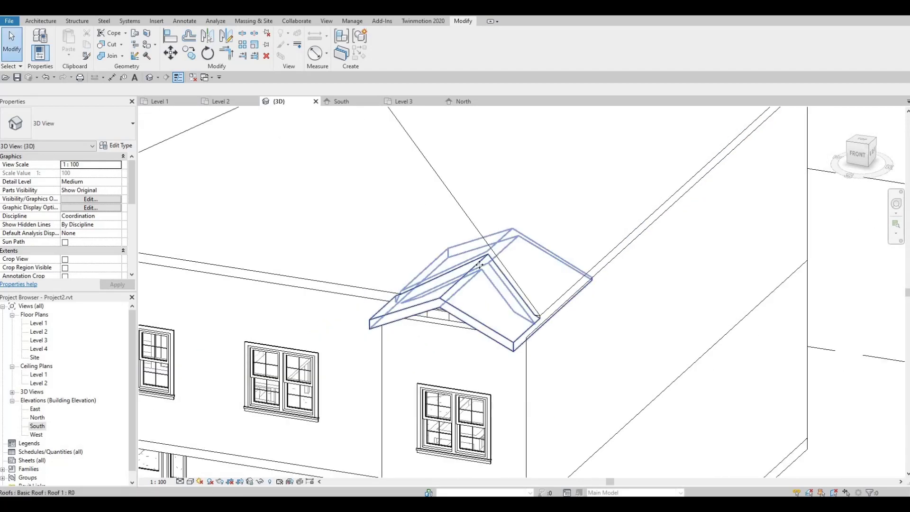
# Pull the rear end of the bay roof forward to an Extrusion End of about -1040.
pyautogui.click(515, 266)
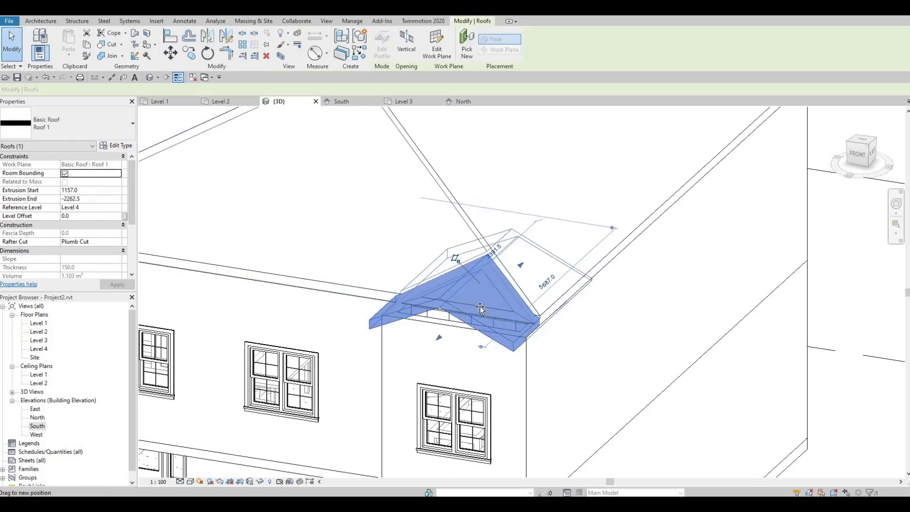
pyautogui.moveTo(511, 272)
pyautogui.mouseDown()
pyautogui.moveTo(479, 298)
pyautogui.moveTo(504, 280)
pyautogui.mouseUp()
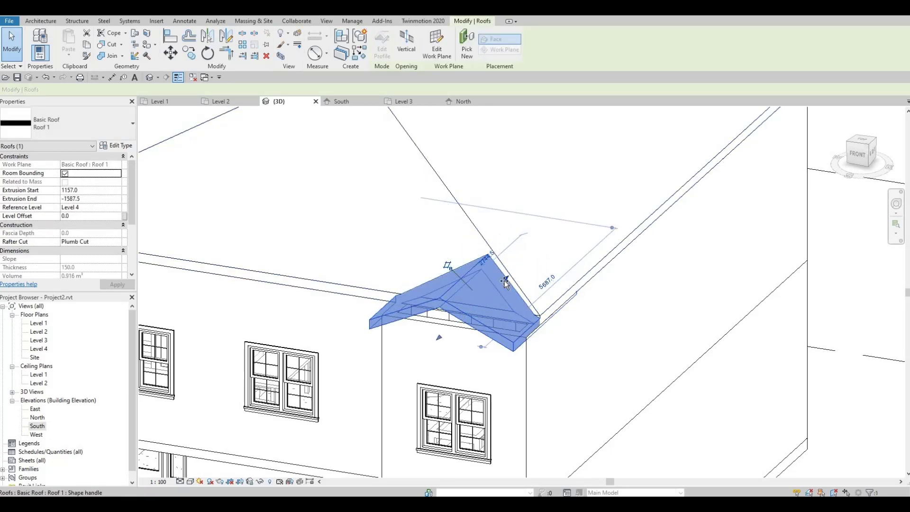
pyautogui.moveTo(472, 310); pyautogui.dragTo(494, 291)
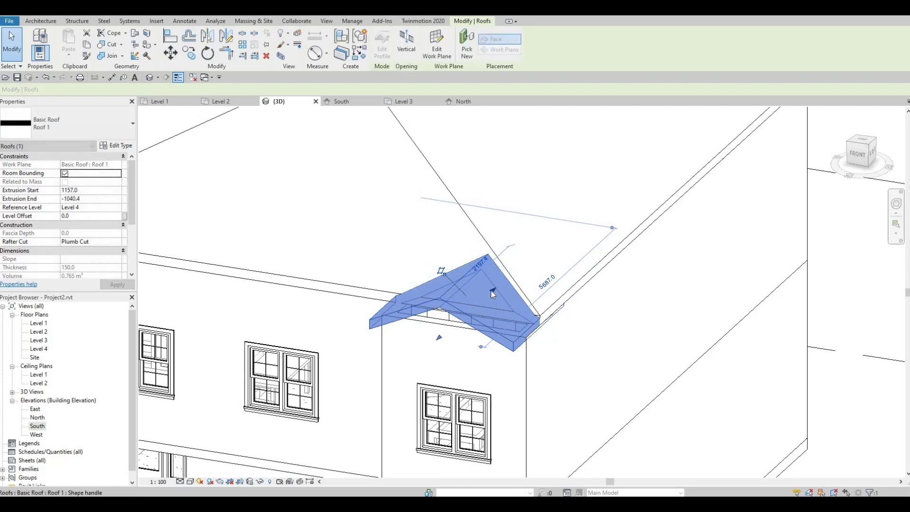
pyautogui.press('Escape')
# Align the bay roof's lower eave edge with the front bay's exterior wall in the 3D view.
pyautogui.keyDown('shift'); pyautogui.moveTo(520, 300); pyautogui.dragTo(616, 255, button='middle'); pyautogui.keyUp('shift')
pyautogui.click(564, 302)
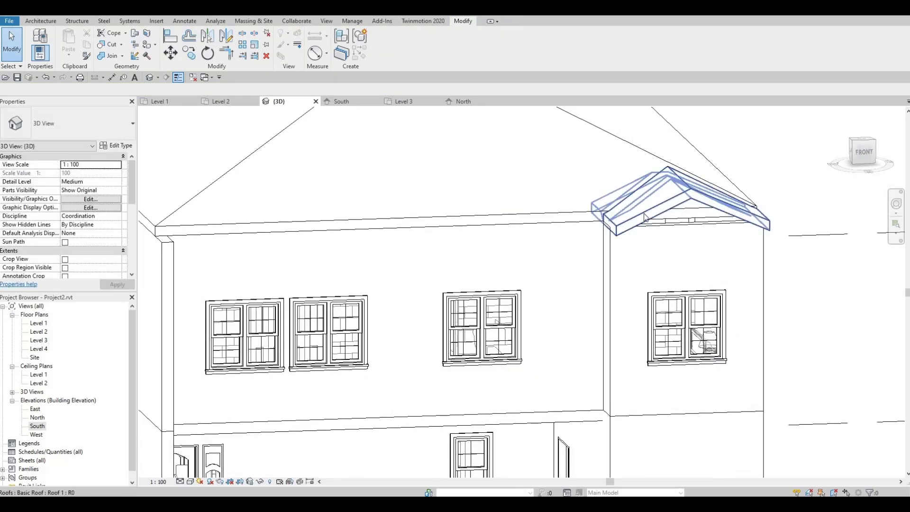
pyautogui.scroll(4, 656, 280)
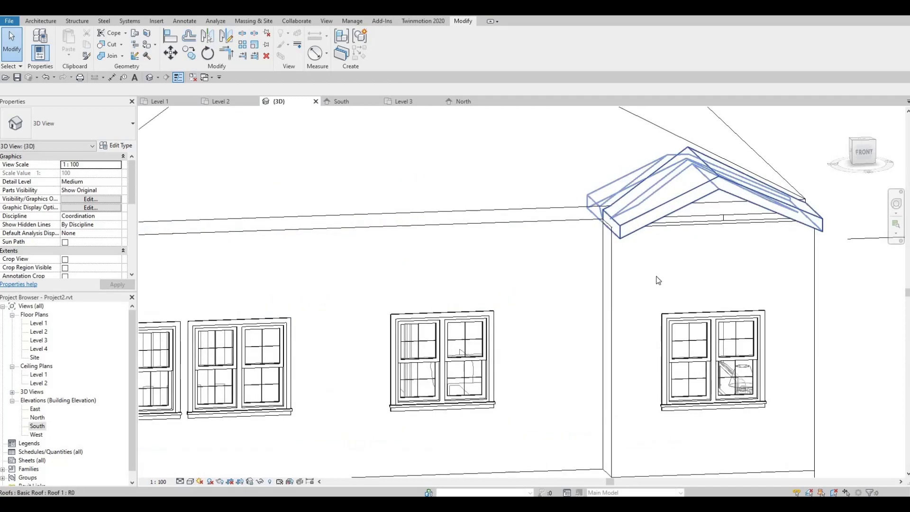
pyautogui.press('a')
pyautogui.press('l')
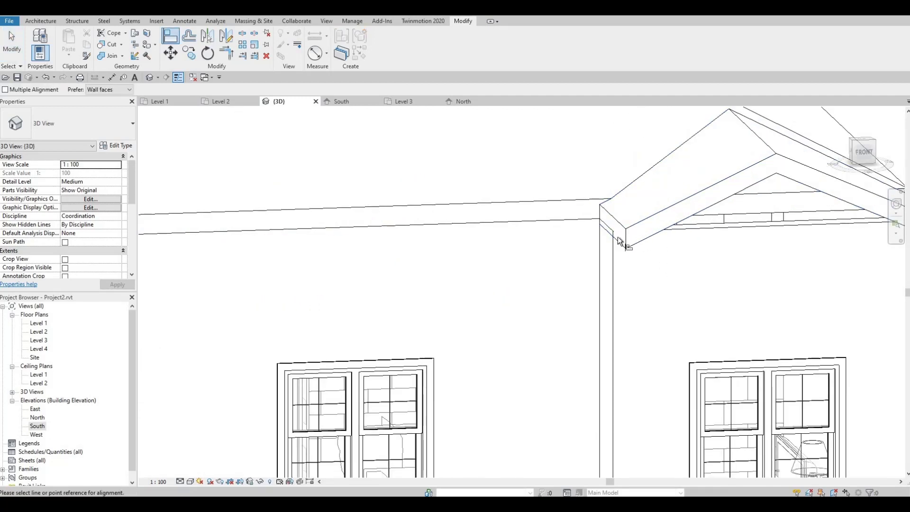
pyautogui.press('Tab')
pyautogui.press('Tab')
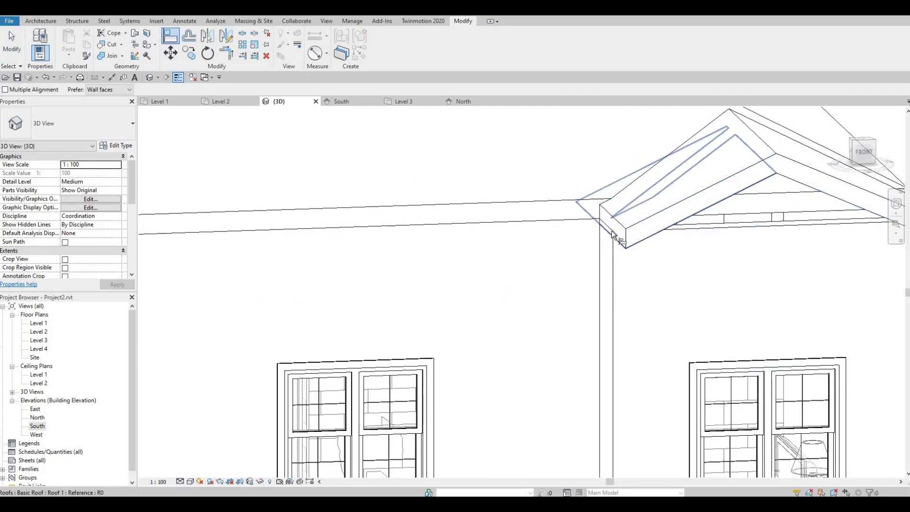
pyautogui.press('Tab')
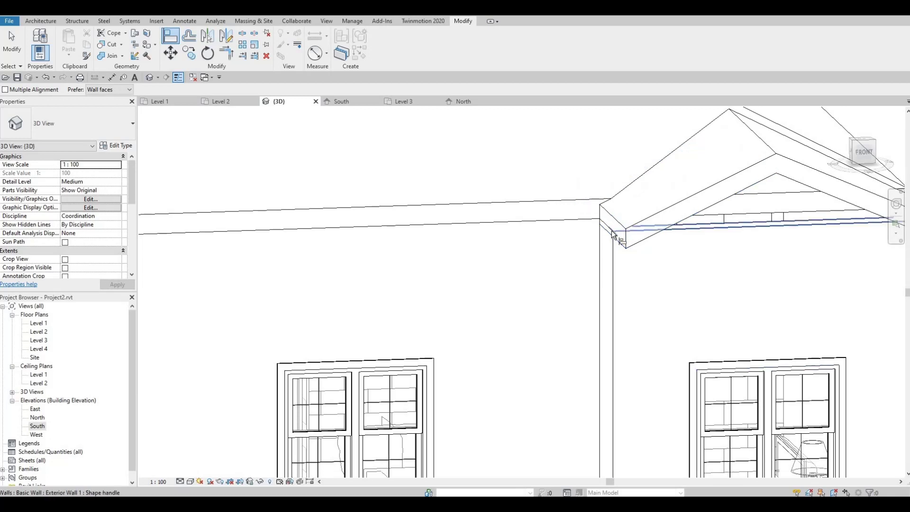
pyautogui.click(612, 240)
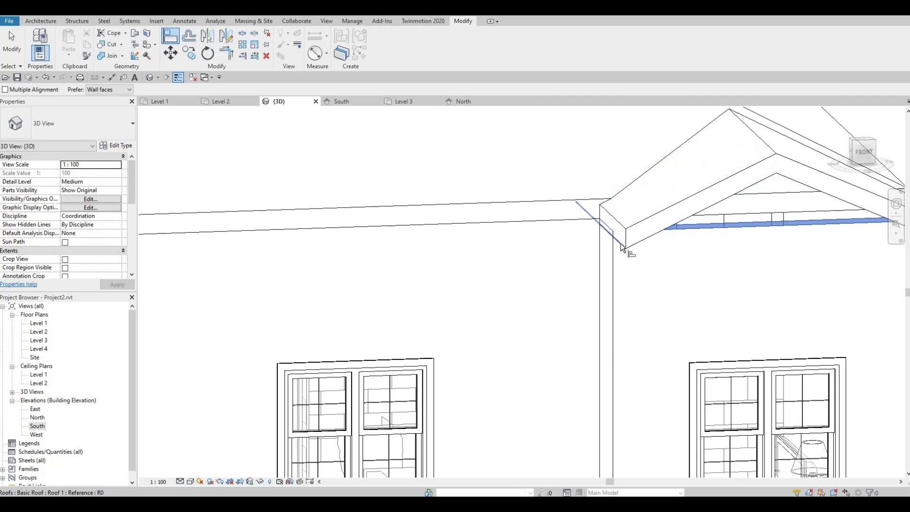
pyautogui.click(625, 248)
# Fine-tune the rear end of the bay roof's extrusion where it meets the main roof.
pyautogui.press('Escape')
pyautogui.keyDown('shift'); pyautogui.moveTo(623, 292); pyautogui.dragTo(647, 241, button='middle'); pyautogui.keyUp('shift')
pyautogui.click(705, 284)
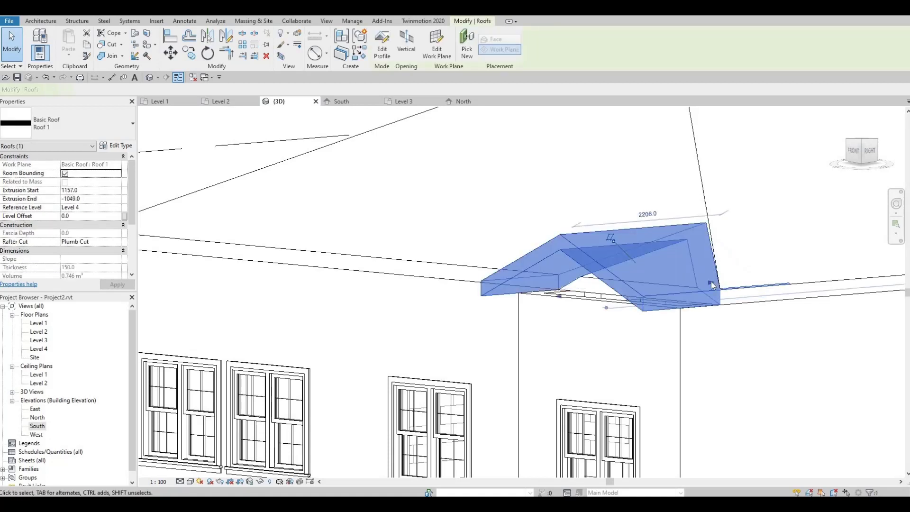
pyautogui.moveTo(648, 289); pyautogui.dragTo(690, 282)
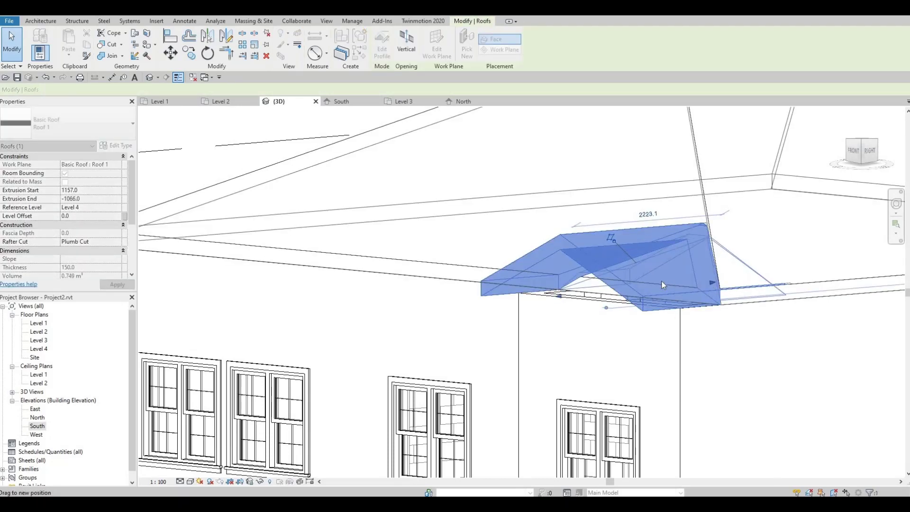
pyautogui.press('Escape')
pyautogui.scroll(5, 493, 258)
pyautogui.scroll(-5, 654, 280)
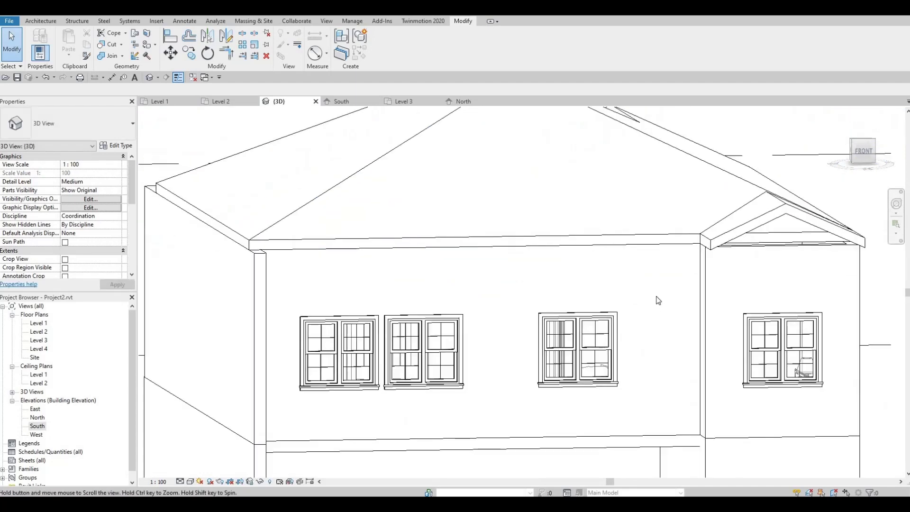
pyautogui.scroll(1, 234, 153)
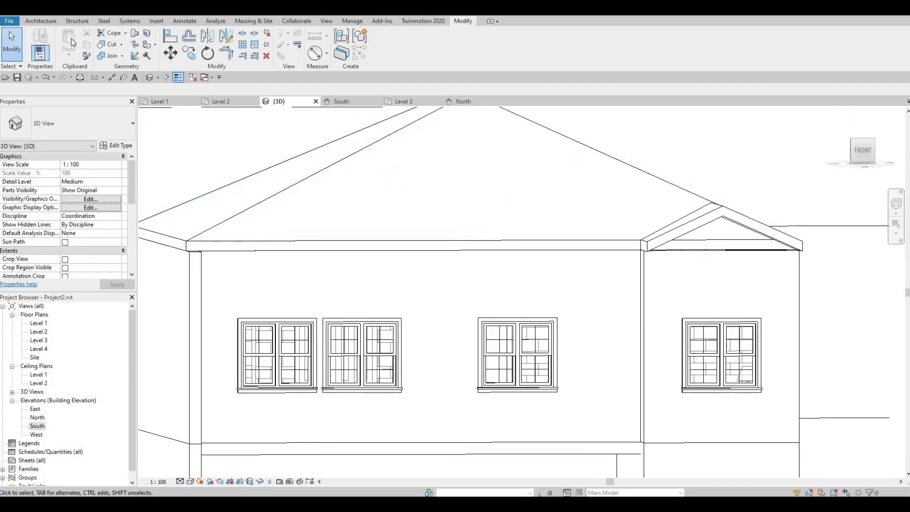
# Start a Roof by Extrusion in the South elevation on the main roof's front face, referenced to Level 4 with 0.0 offset.
pyautogui.click(33, 426)
pyautogui.doubleClick(48, 426)
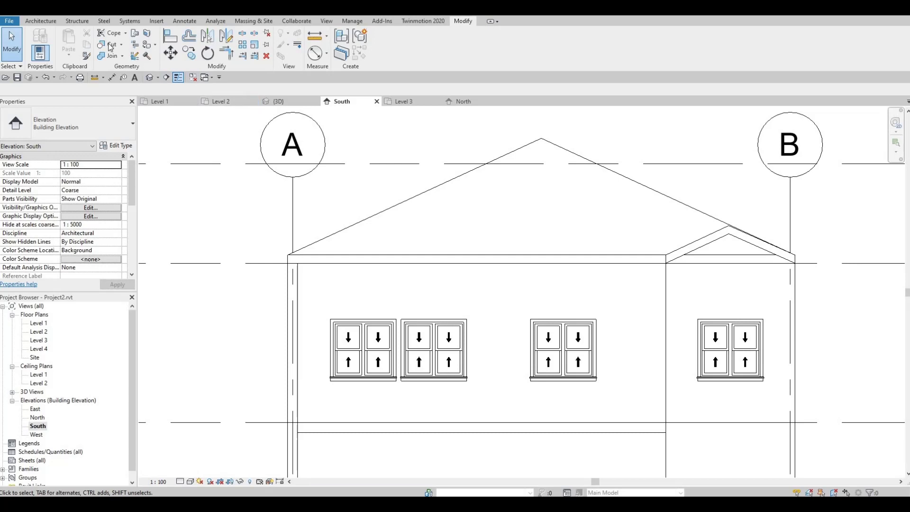
pyautogui.click(38, 22)
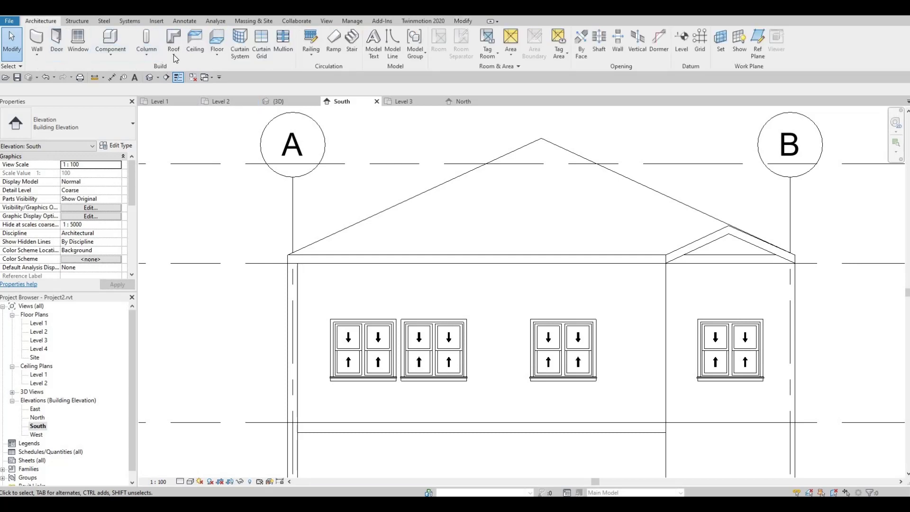
pyautogui.click(174, 55)
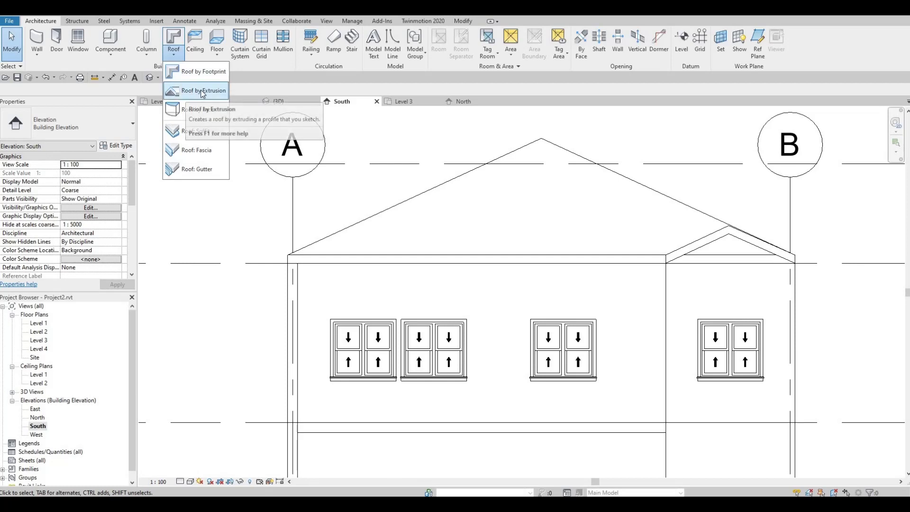
pyautogui.click(218, 94)
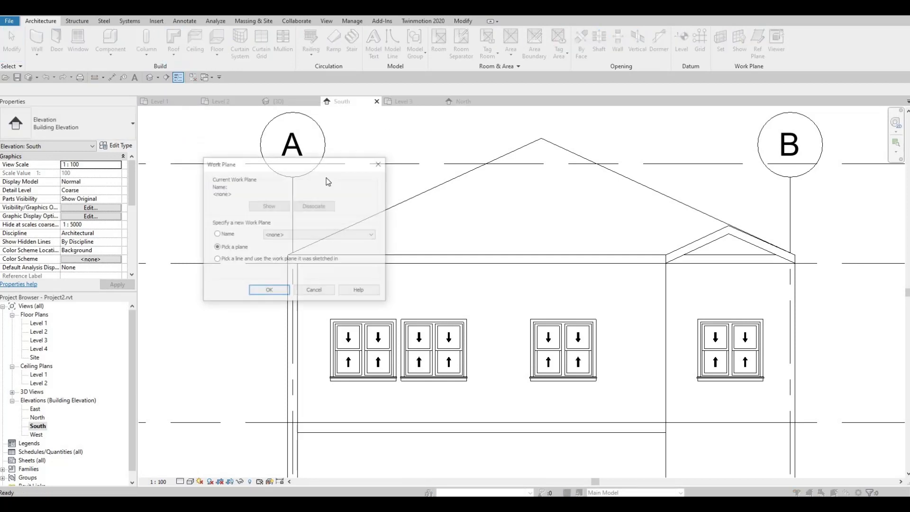
pyautogui.click(262, 292)
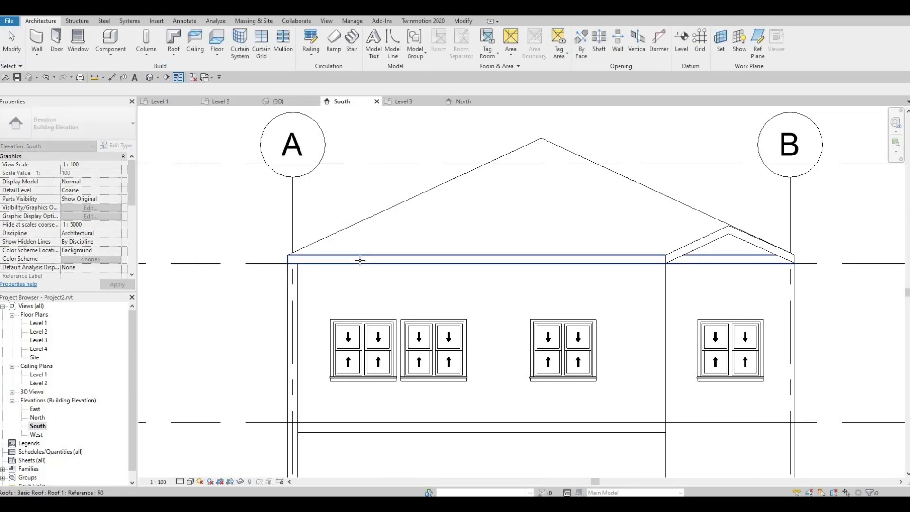
pyautogui.click(360, 260)
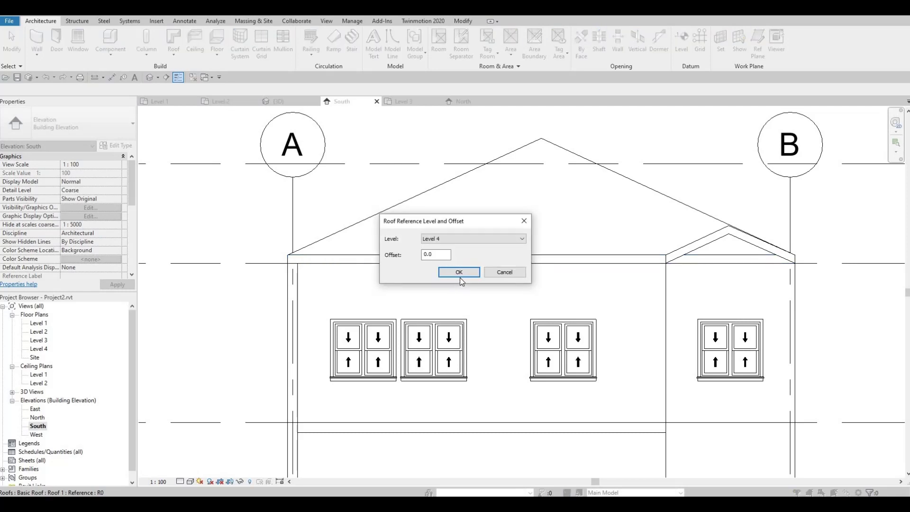
pyautogui.click(463, 275)
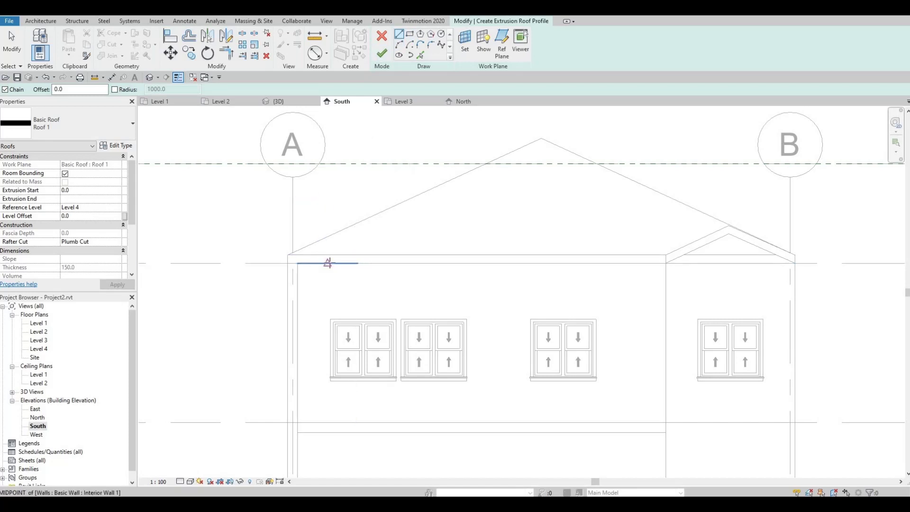
# Sketch a gable profile from Level 3 above the paired windows, left slope 2100 mm and right slope about 1650 mm.
pyautogui.click(326, 262)
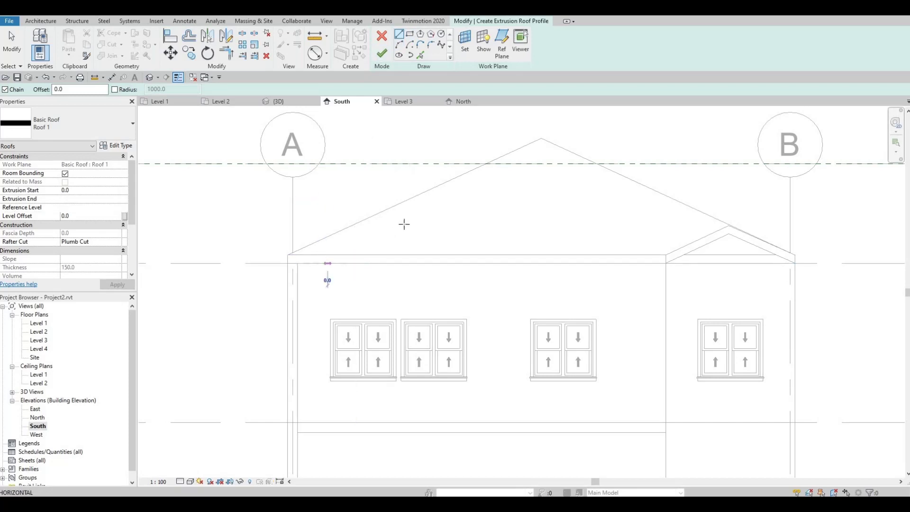
pyautogui.press('Return')
pyautogui.click(477, 262)
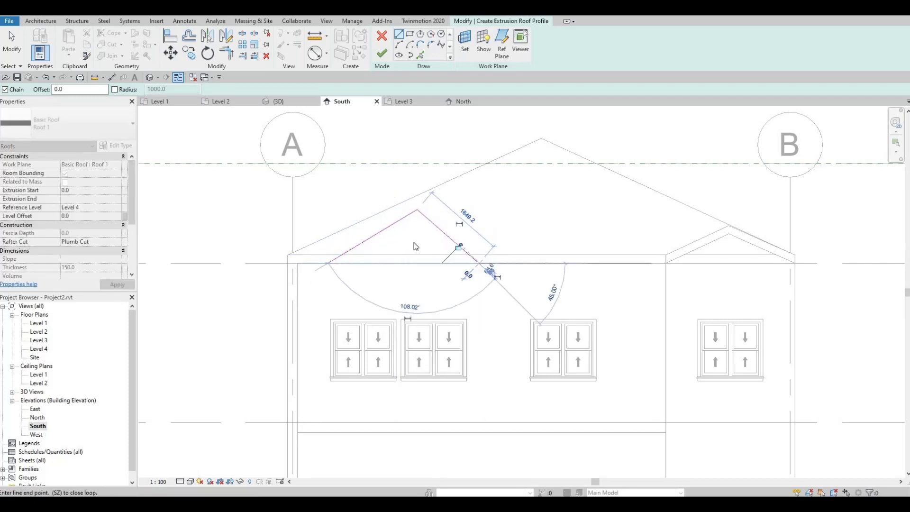
pyautogui.press('Escape')
pyautogui.press('Escape')
# Reshape the gable profile by moving its slopes and setting the right slope's end on Level 3, about 1719 mm long.
pyautogui.click(384, 230)
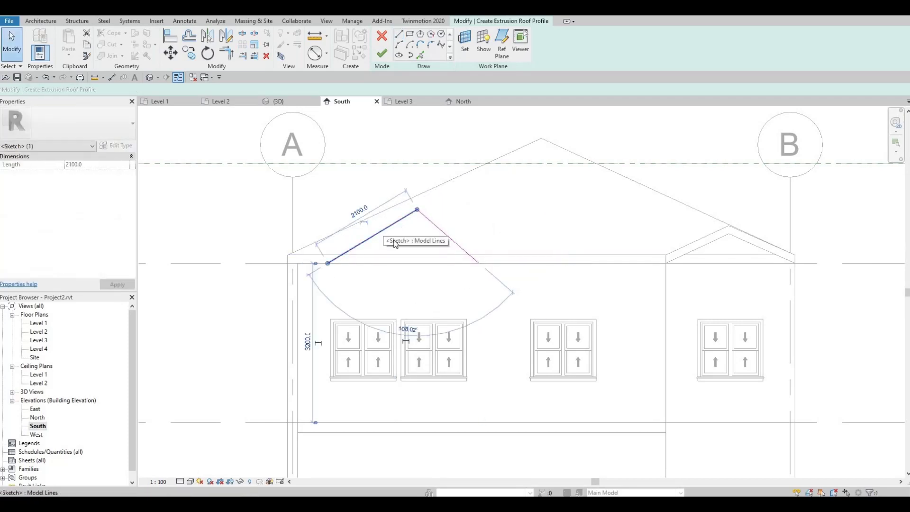
pyautogui.click(430, 223)
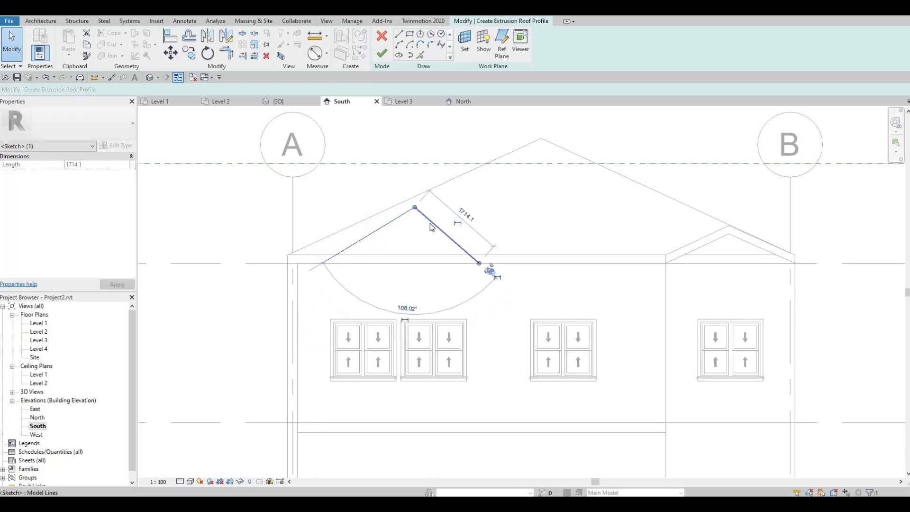
pyautogui.moveTo(427, 226)
pyautogui.mouseDown()
pyautogui.moveTo(428, 244)
pyautogui.moveTo(473, 261)
pyautogui.mouseUp()
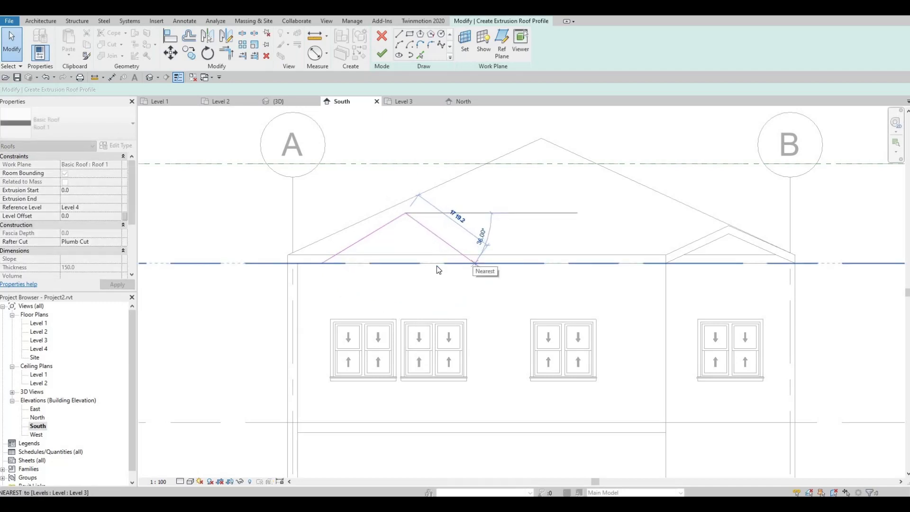
pyautogui.click(396, 268)
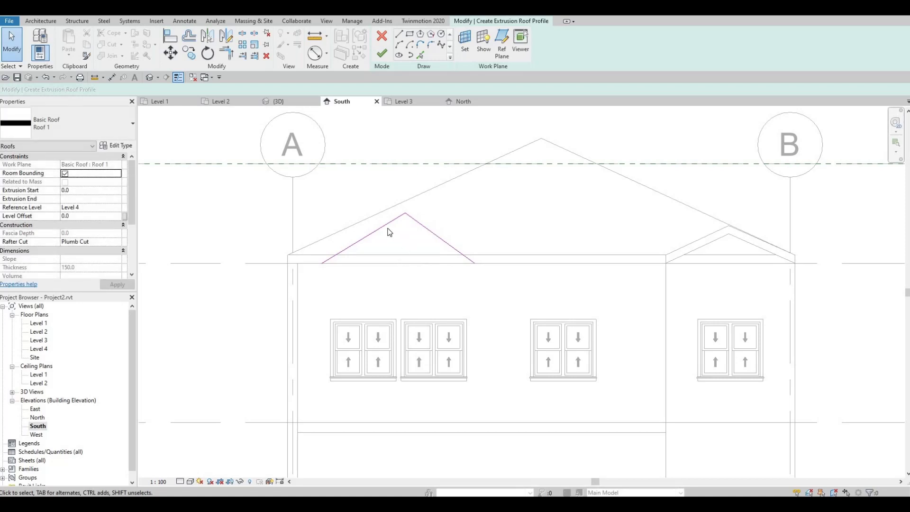
# Replace the profile's right slope with a mirrored copy of the left slope about a vertical axis through the apex.
pyautogui.click(421, 225)
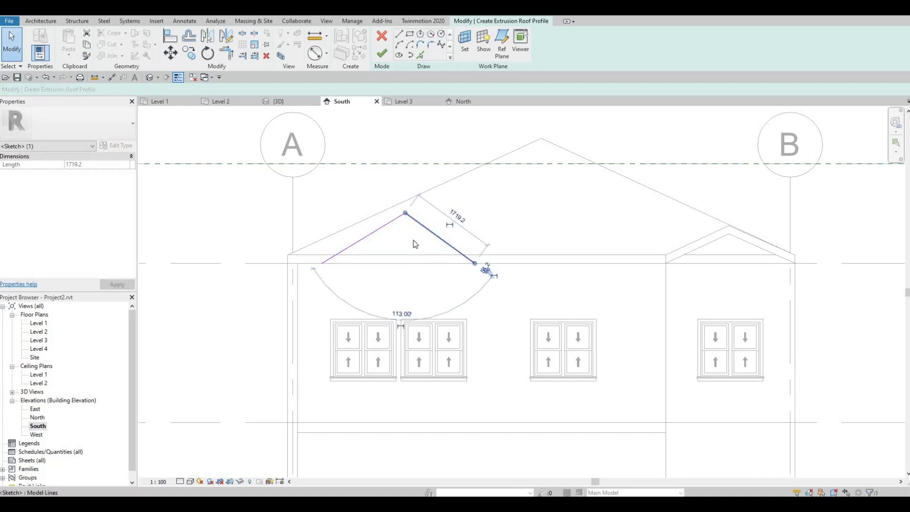
pyautogui.press('Delete')
pyautogui.click(365, 241)
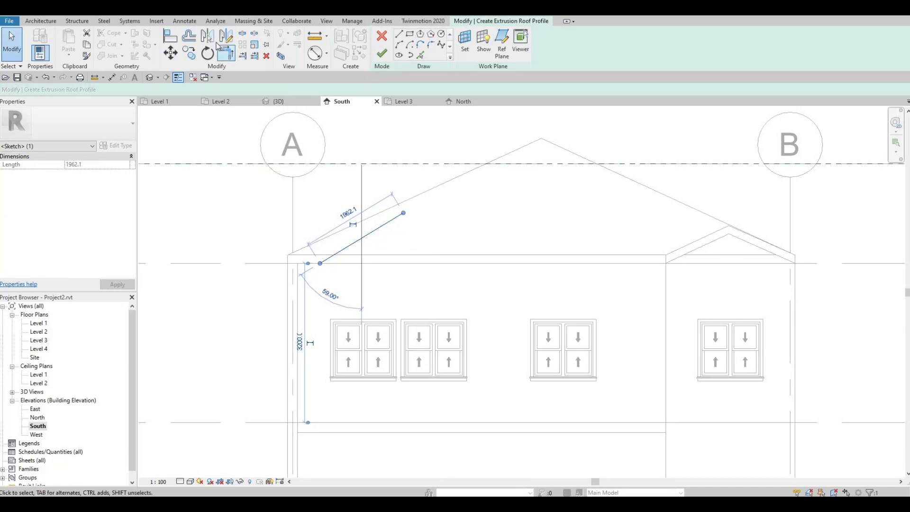
pyautogui.press('r')
pyautogui.press('o')
pyautogui.click(405, 214)
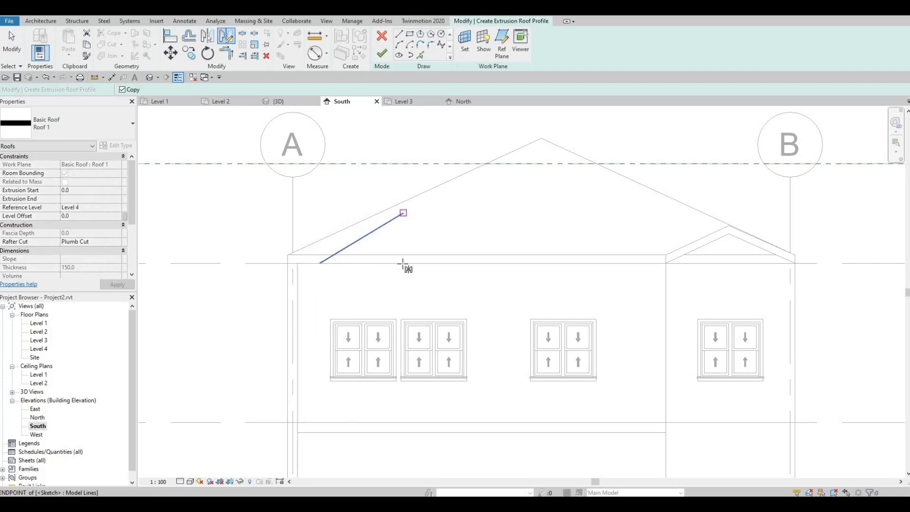
pyautogui.click(443, 269)
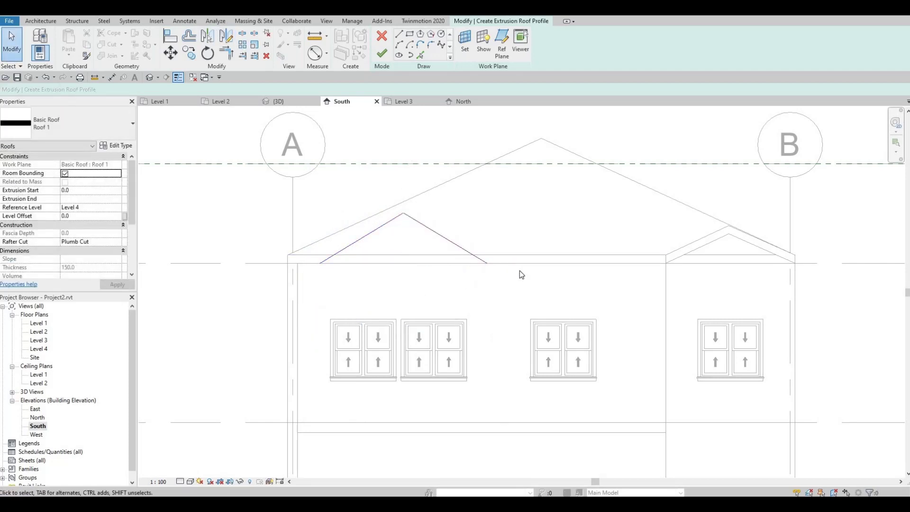
# Finish the extrusion roof profile and switch to the 3D view.
pyautogui.moveTo(418, 162); pyautogui.dragTo(395, 169, button='middle')
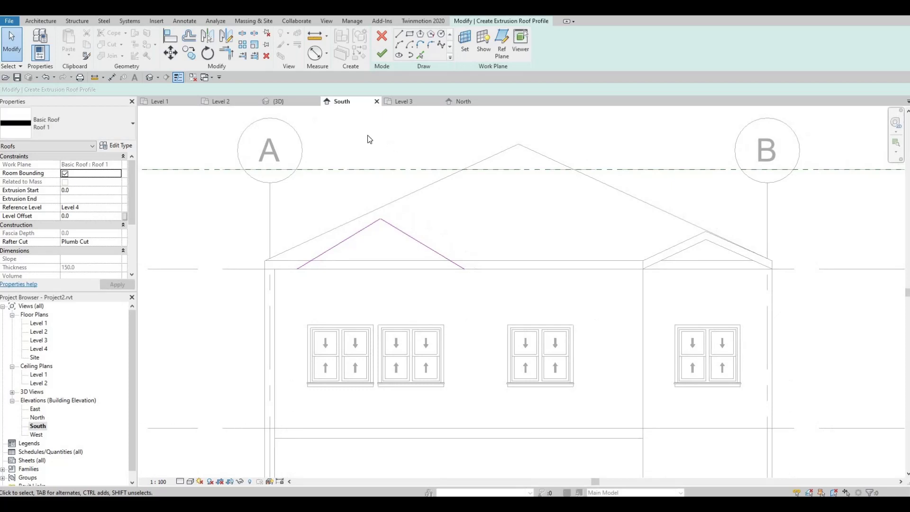
pyautogui.click(379, 55)
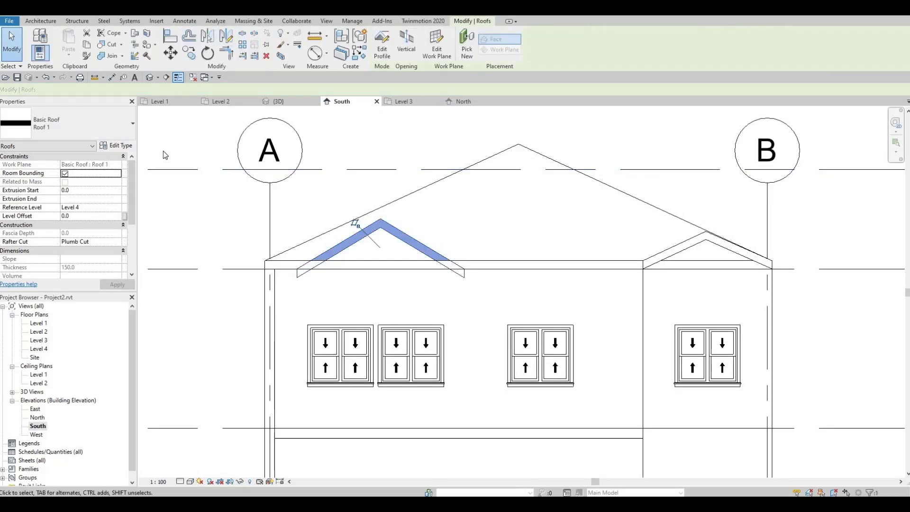
pyautogui.hotkey('ctrl', 'Tab')
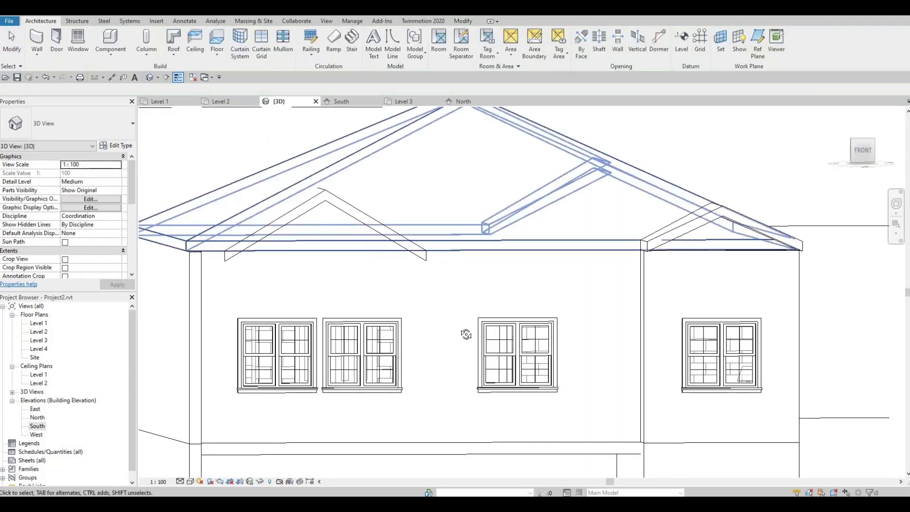
# Shorten the gable roof over the paired windows by pulling its back end forward into the main roof and adjusting its front end.
pyautogui.scroll(5, 535, 301)
pyautogui.click(581, 302)
pyautogui.scroll(-5, 321, 219)
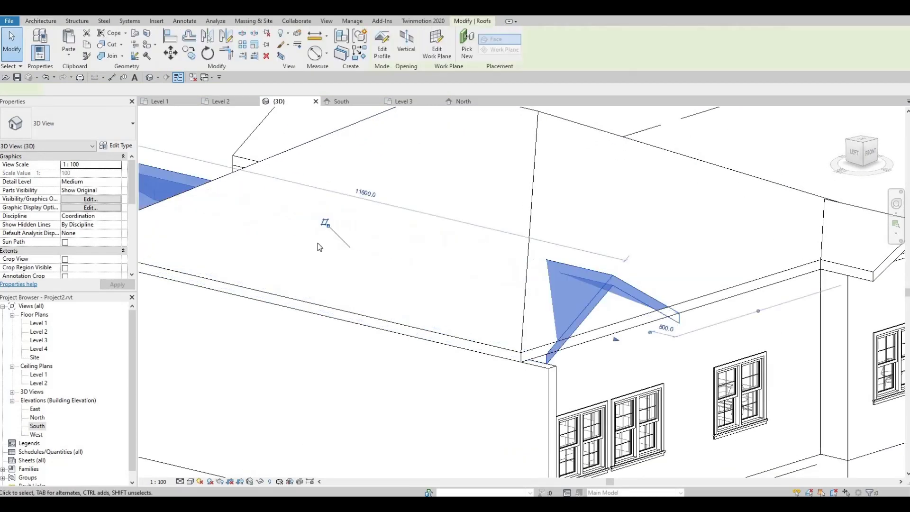
pyautogui.moveTo(203, 236); pyautogui.dragTo(430, 288)
pyautogui.moveTo(602, 333)
pyautogui.mouseDown()
pyautogui.moveTo(638, 344)
pyautogui.moveTo(594, 324)
pyautogui.mouseUp()
pyautogui.press('Escape')
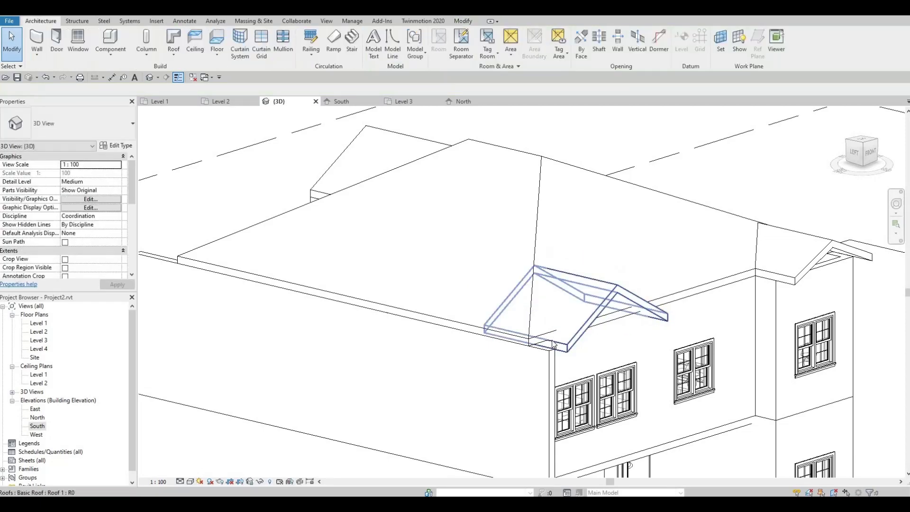
# Align the underside edge of the paired-window gable roof with the bottom of the main roof's eave.
pyautogui.keyDown('shift'); pyautogui.moveTo(487, 376); pyautogui.dragTo(456, 296, button='middle'); pyautogui.keyUp('shift')
pyautogui.keyDown('shift'); pyautogui.moveTo(486, 351); pyautogui.dragTo(483, 367, button='middle'); pyautogui.keyUp('shift')
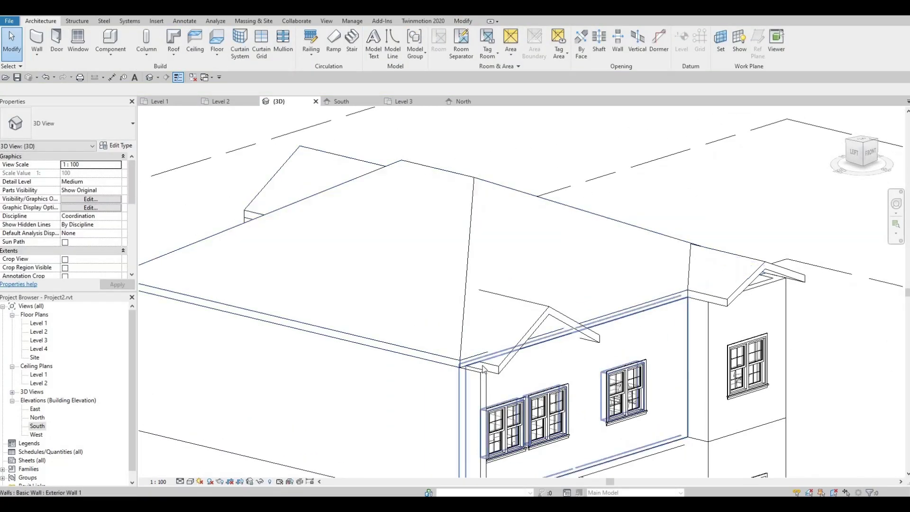
pyautogui.scroll(2, 491, 382)
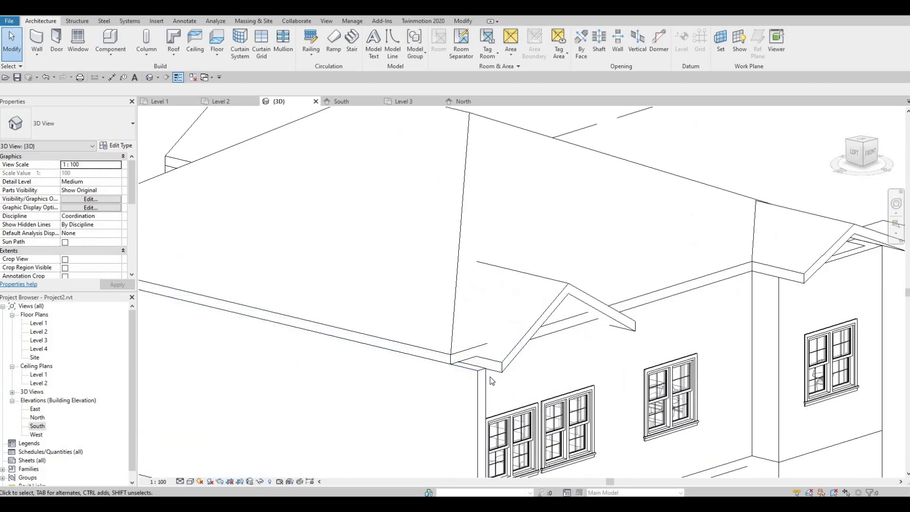
pyautogui.press('l')
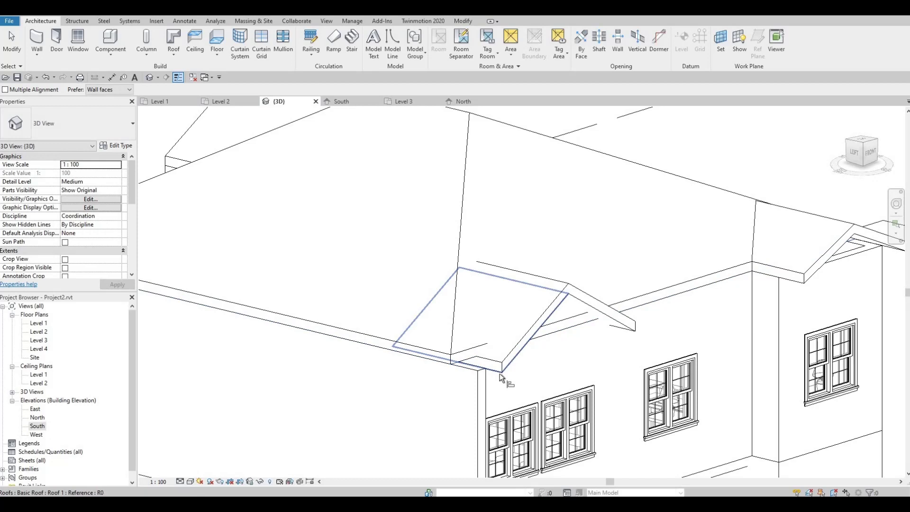
pyautogui.click(499, 376)
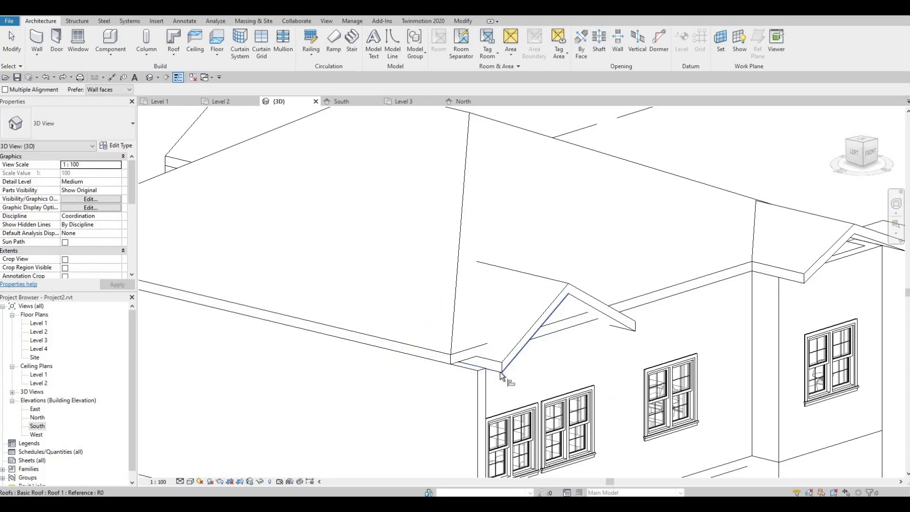
pyautogui.press('Escape')
pyautogui.press('Escape')
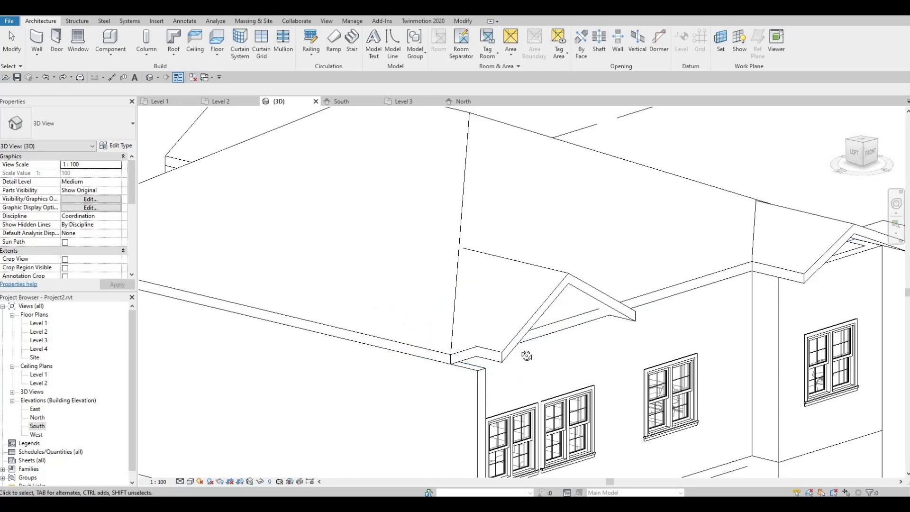
# Join the geometry of the main hipped roof and the gable roof over the paired windows.
pyautogui.keyDown('shift'); pyautogui.moveTo(523, 351); pyautogui.dragTo(524, 379, button='middle'); pyautogui.keyUp('shift')
pyautogui.keyDown('shift'); pyautogui.moveTo(370, 209); pyautogui.dragTo(330, 136, button='middle'); pyautogui.keyUp('shift')
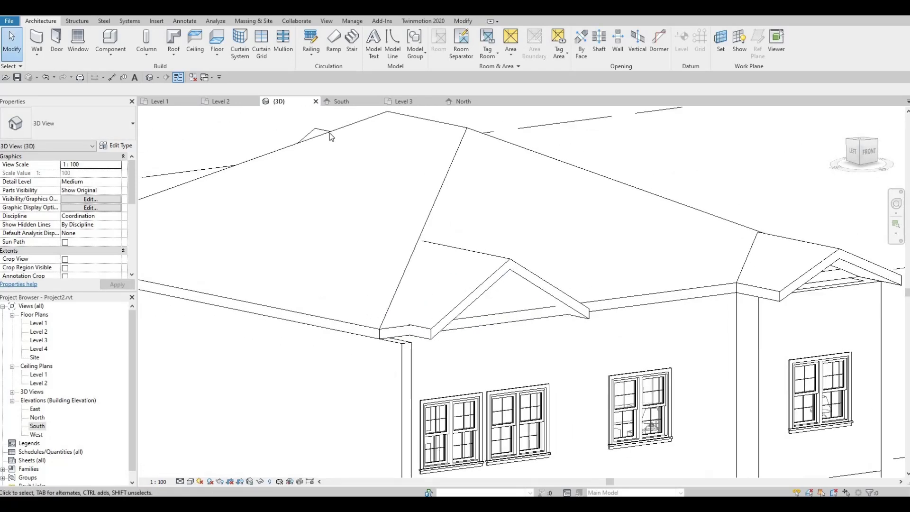
pyautogui.click(463, 21)
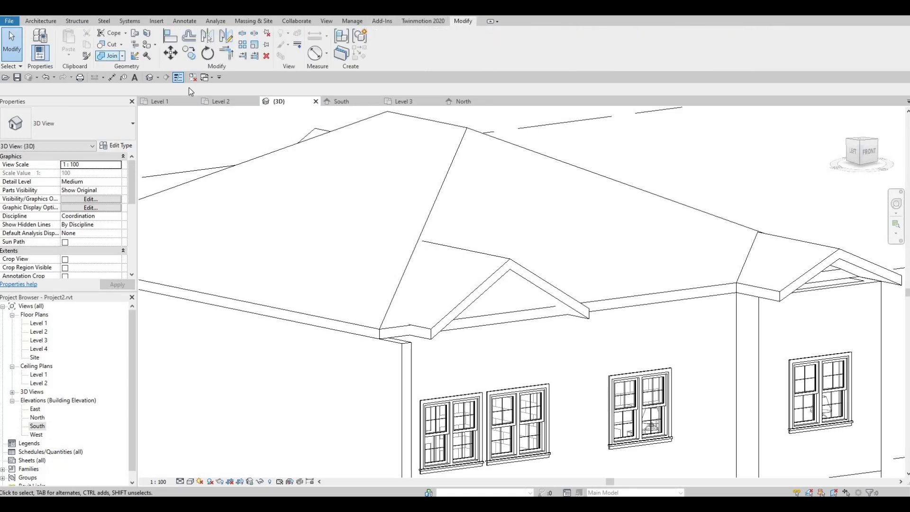
pyautogui.click(428, 230)
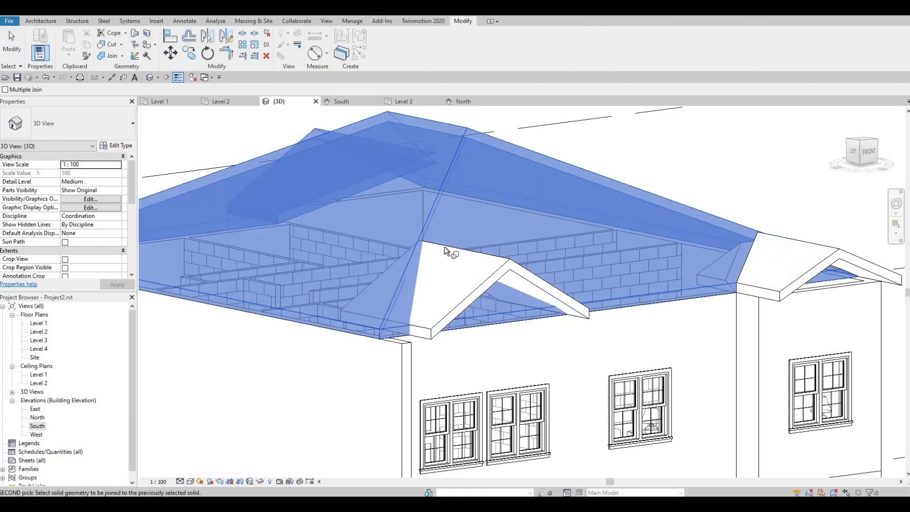
pyautogui.click(444, 246)
pyautogui.press('Escape')
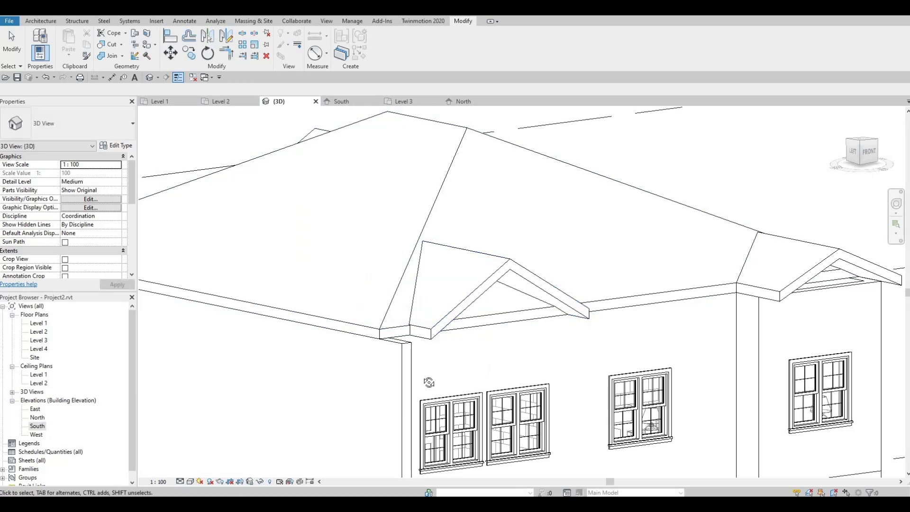
# Start a Roof by Extrusion in the South elevation on the main roof's front eave plane, with reference Level 4 and offset 0.
pyautogui.keyDown('shift'); pyautogui.moveTo(428, 382); pyautogui.dragTo(331, 330, button='middle'); pyautogui.keyUp('shift')
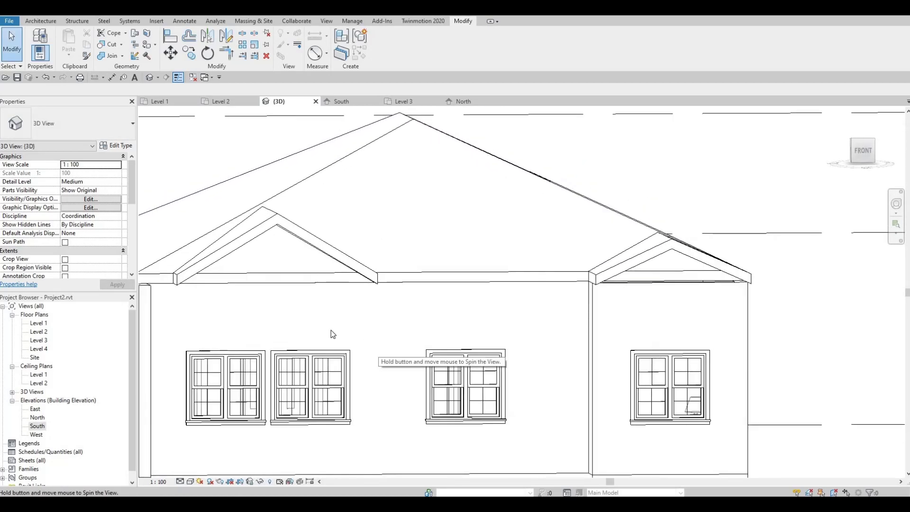
pyautogui.keyDown('shift'); pyautogui.moveTo(395, 324); pyautogui.dragTo(450, 230, button='middle'); pyautogui.keyUp('shift')
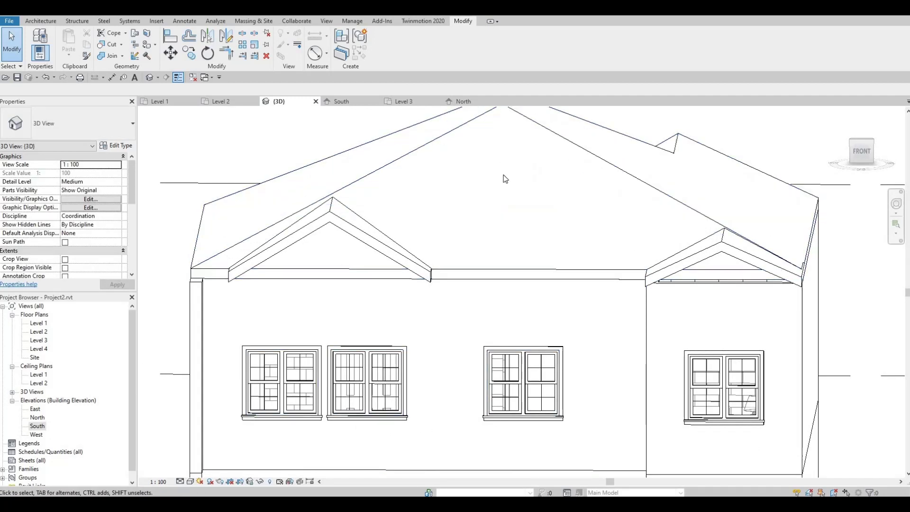
pyautogui.doubleClick(37, 426)
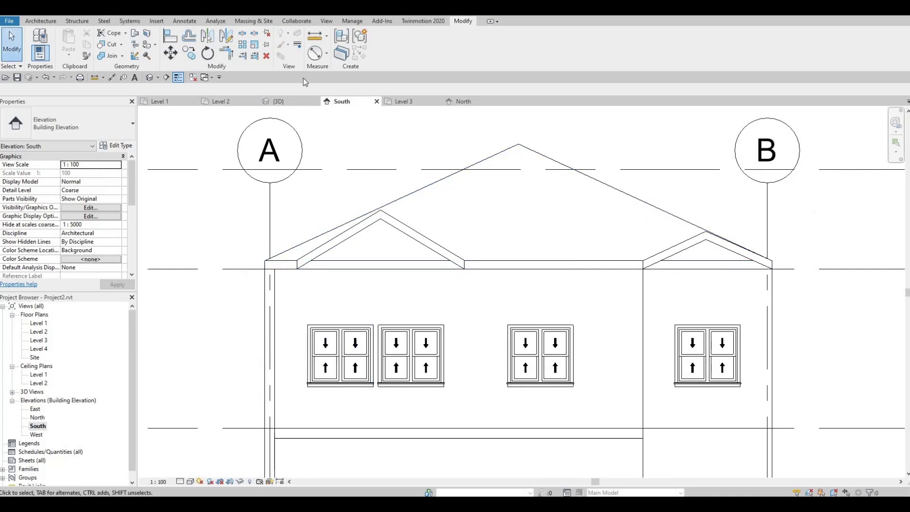
pyautogui.click(41, 21)
pyautogui.click(173, 54)
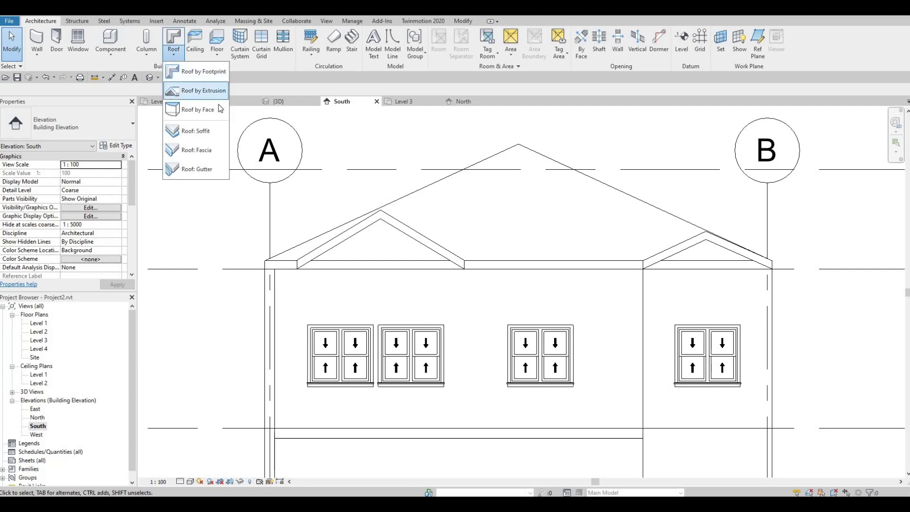
pyautogui.click(215, 98)
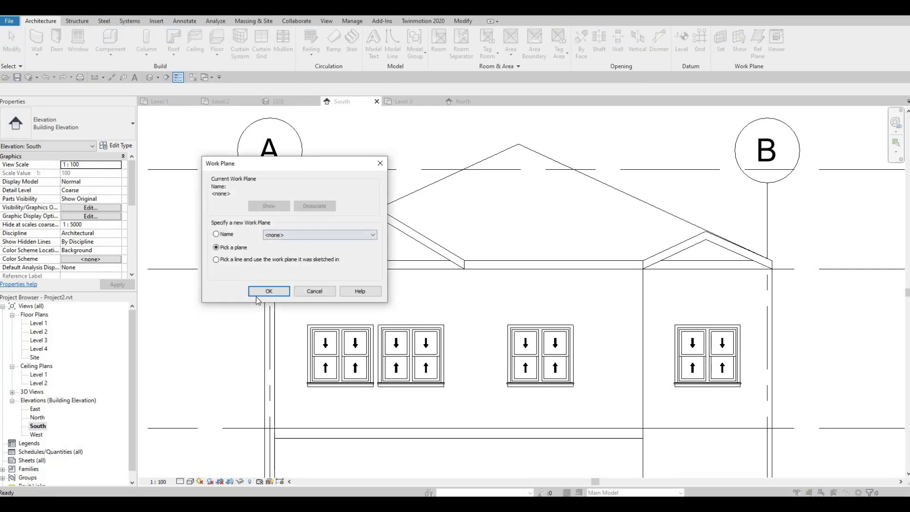
pyautogui.press('Return')
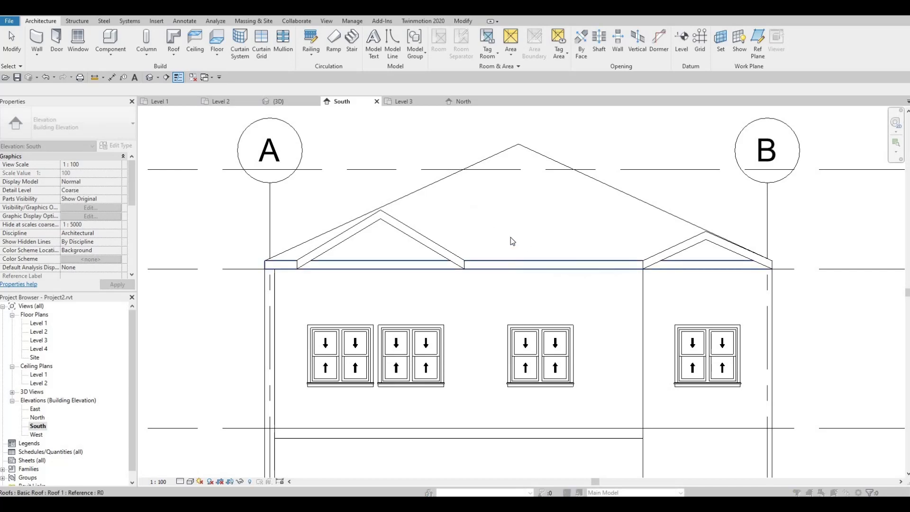
pyautogui.click(516, 260)
pyautogui.click(459, 275)
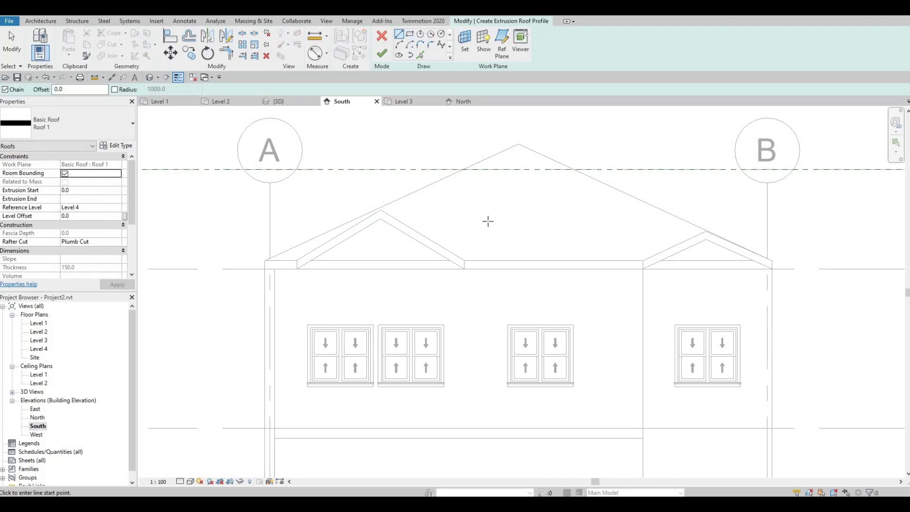
# Sketch a 1100 mm profile line sloping at 45° on the main roof's front face and reposition it above the single window.
pyautogui.click(516, 205)
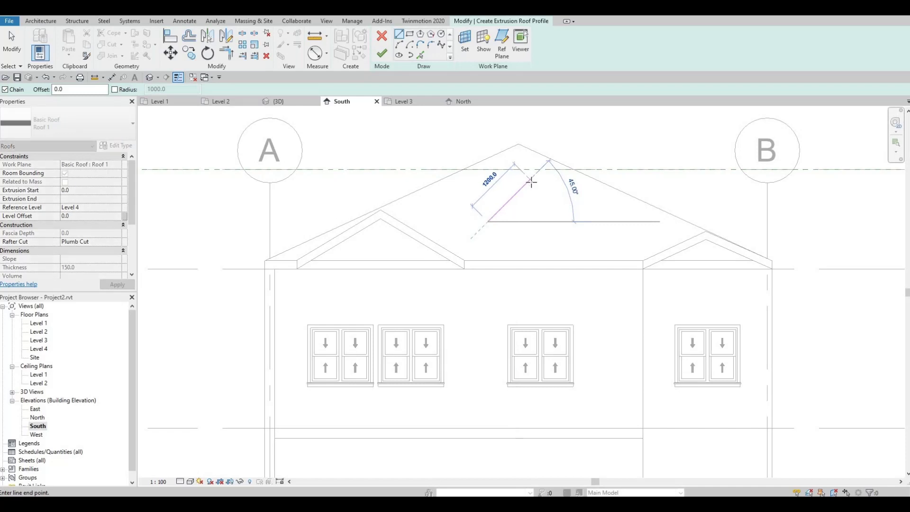
pyautogui.click(529, 184)
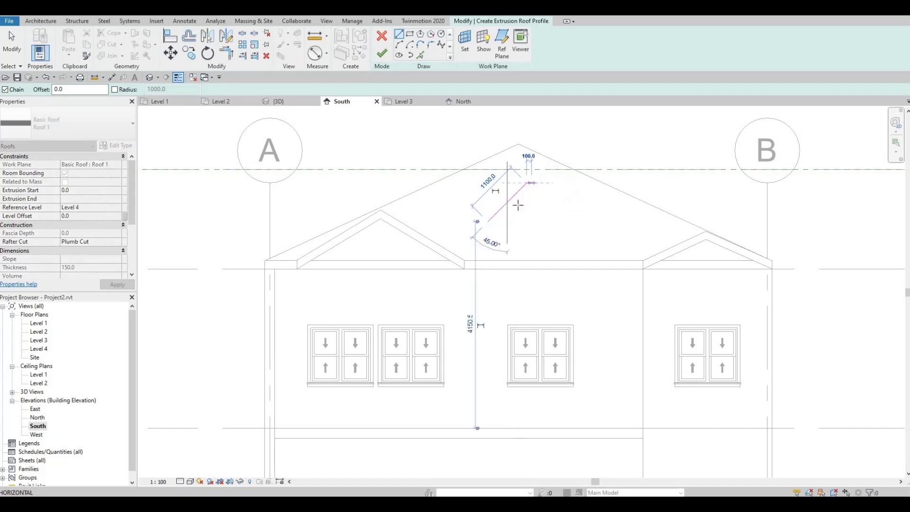
pyautogui.press('Escape')
pyautogui.press('Escape')
pyautogui.click(516, 212)
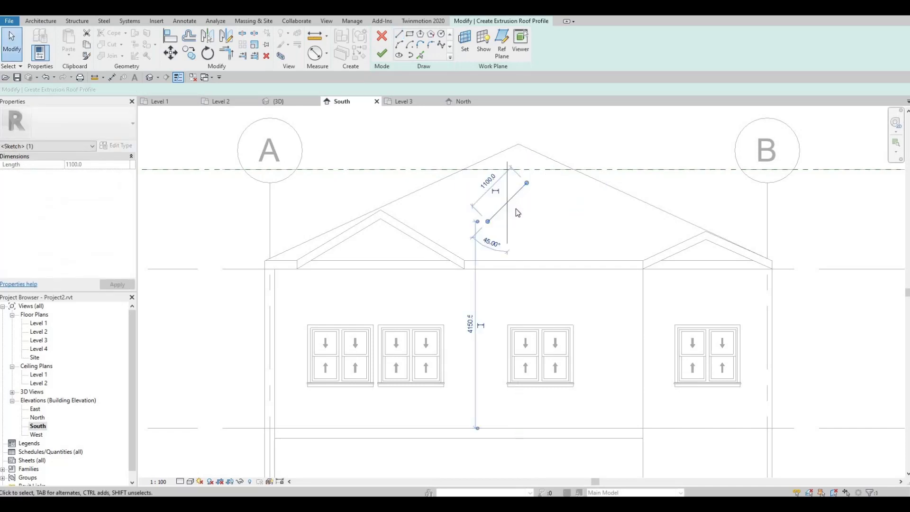
pyautogui.moveTo(516, 211); pyautogui.dragTo(530, 309)
pyautogui.moveTo(527, 260); pyautogui.dragTo(527, 204)
pyautogui.click(537, 257)
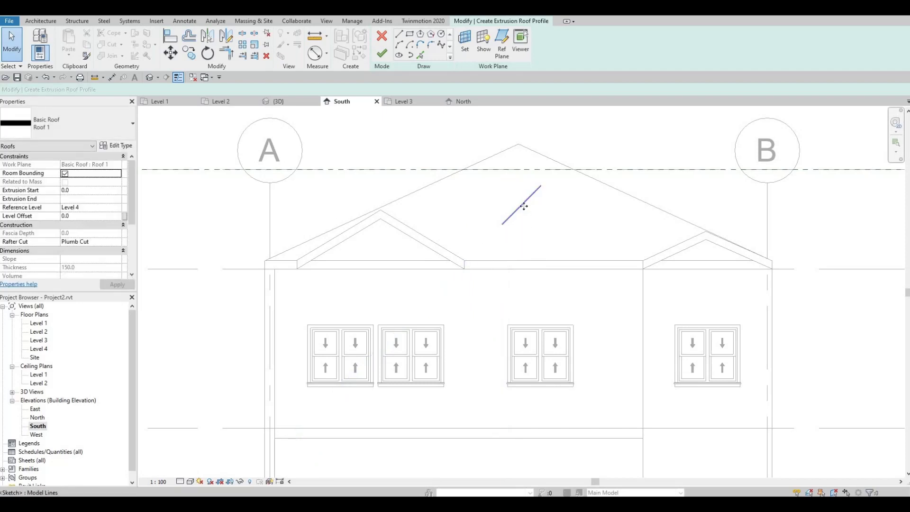
# Mirror a copy of the sloped line about a vertical axis through its upper end and finish the extrusion roof profile.
pyautogui.click(523, 207)
pyautogui.press('d')
pyautogui.press('m')
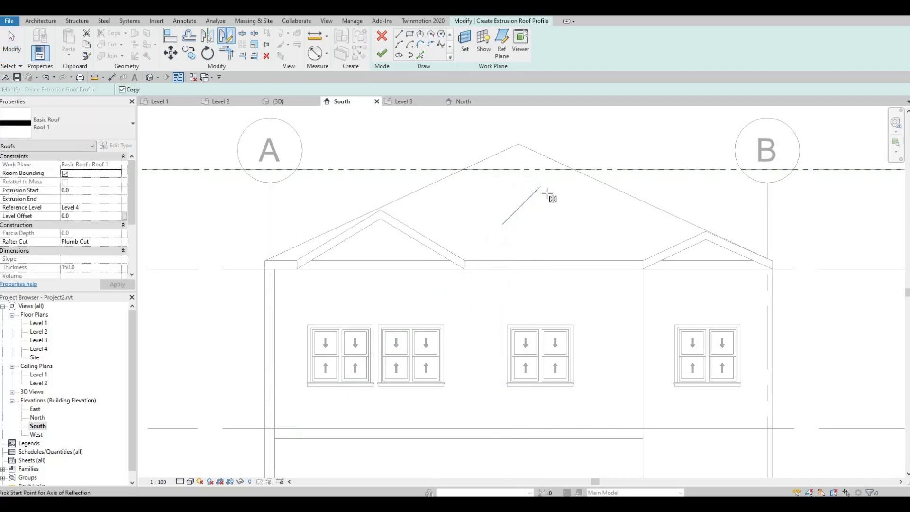
pyautogui.click(540, 186)
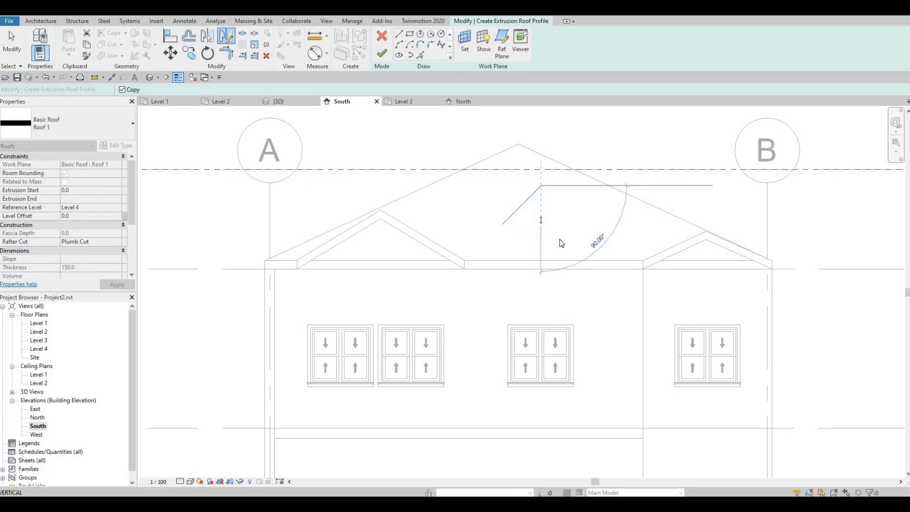
pyautogui.click(541, 242)
pyautogui.press('Escape')
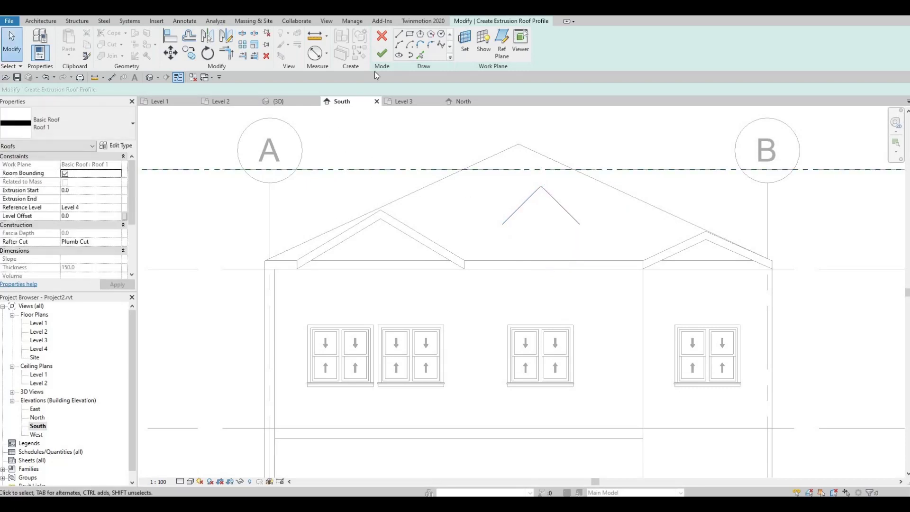
pyautogui.click(381, 56)
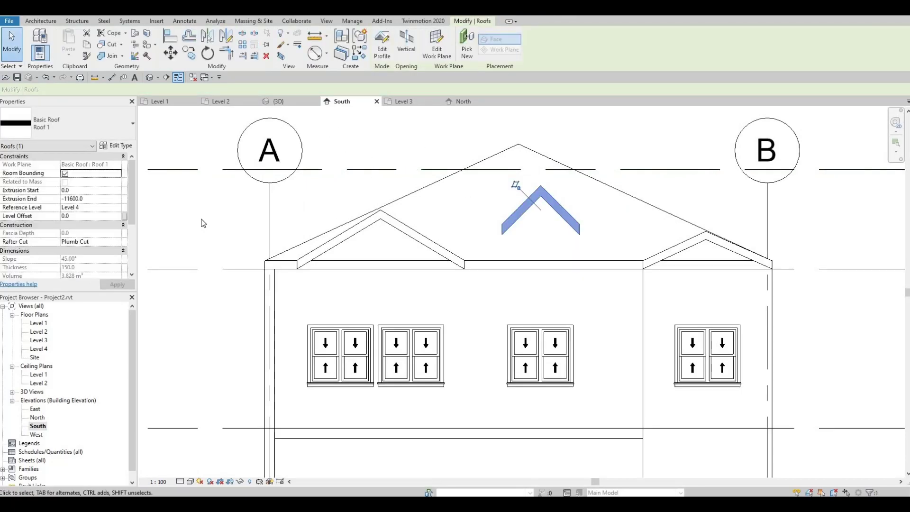
# Resize the small gable roof in the 3D view, with its extrusion start at about 238 mm and its end at about -2457 mm.
pyautogui.click(294, 102)
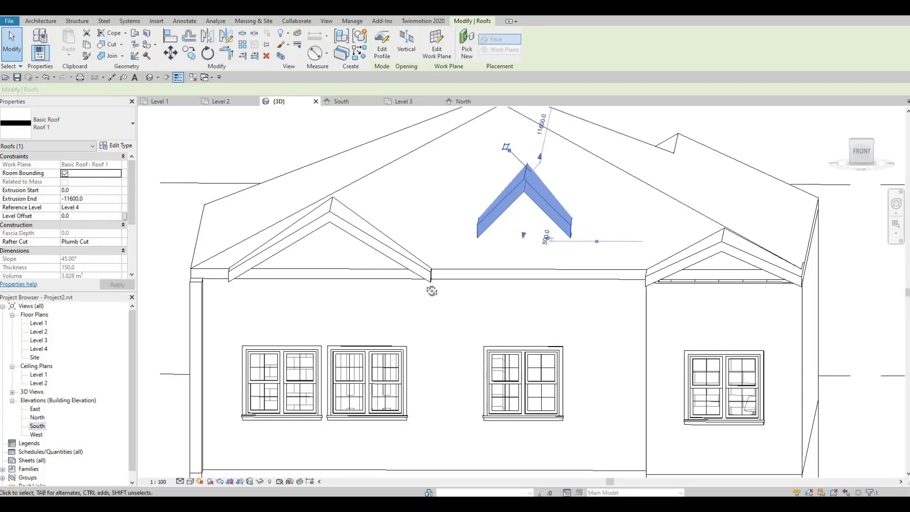
pyautogui.keyDown('shift'); pyautogui.moveTo(431, 291); pyautogui.dragTo(186, 224, button='middle'); pyautogui.keyUp('shift')
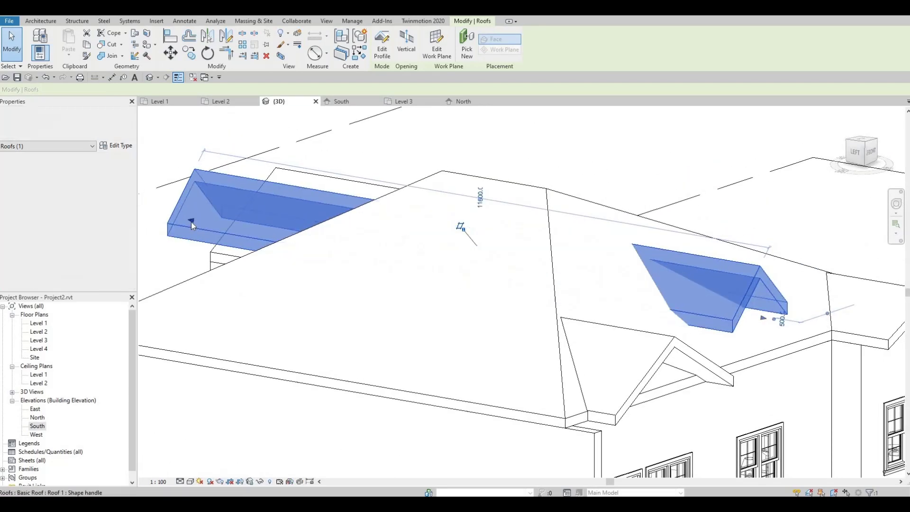
pyautogui.moveTo(192, 222); pyautogui.dragTo(598, 294)
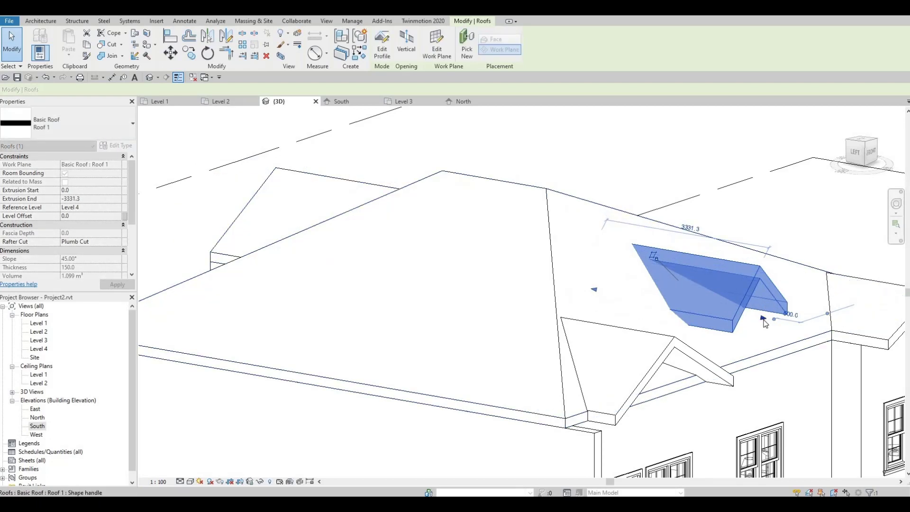
pyautogui.moveTo(764, 323); pyautogui.dragTo(774, 320)
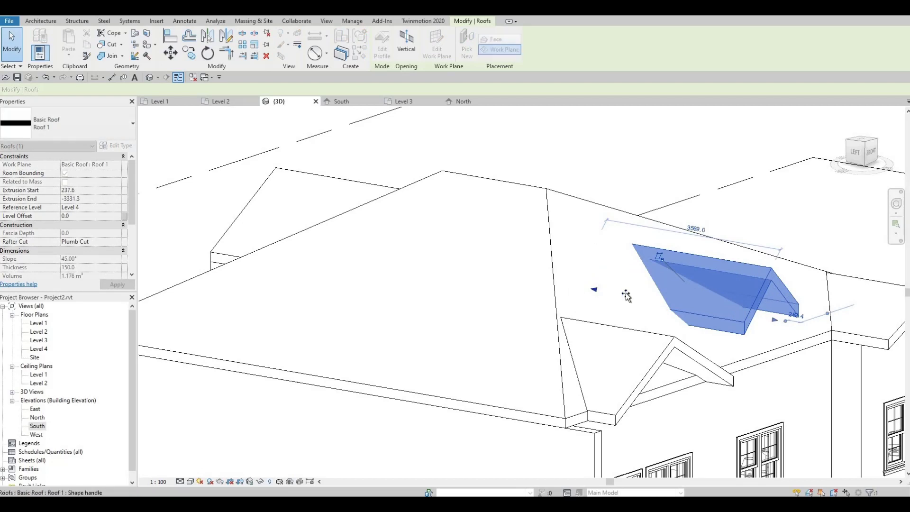
pyautogui.moveTo(625, 295)
pyautogui.mouseDown()
pyautogui.moveTo(675, 300)
pyautogui.moveTo(616, 290)
pyautogui.mouseUp()
pyautogui.click(609, 289)
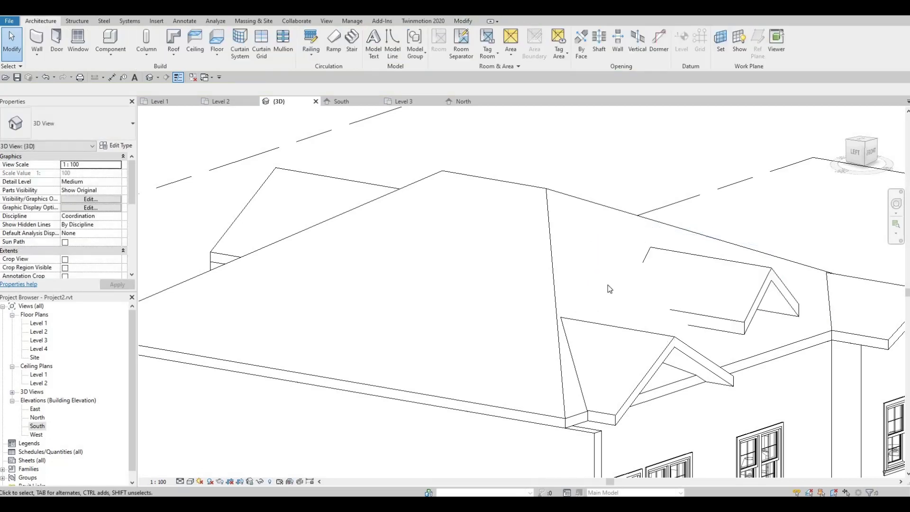
pyautogui.moveTo(609, 289); pyautogui.dragTo(550, 290, button='middle')
pyautogui.click(590, 294)
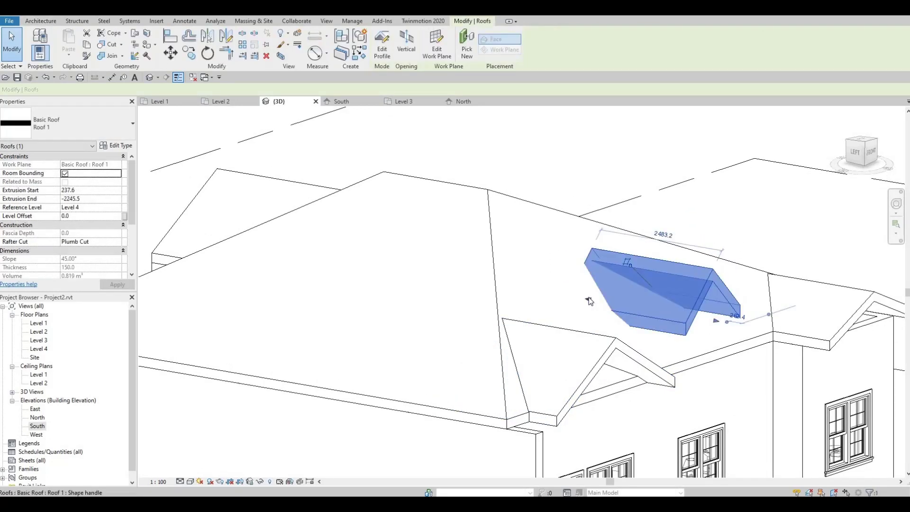
pyautogui.moveTo(582, 297); pyautogui.dragTo(492, 252)
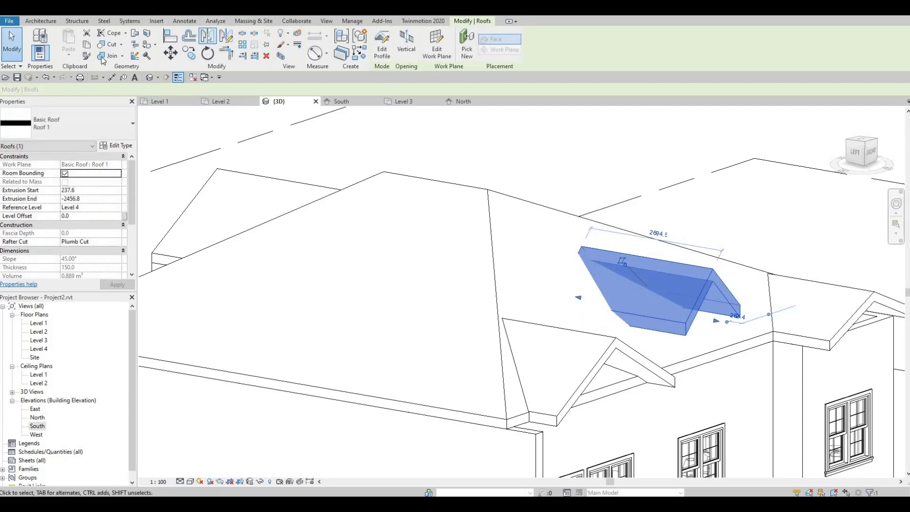
# Join the geometry of the small upper gable roof and the main hipped roof.
pyautogui.press('Escape')
pyautogui.press('j')
pyautogui.press('g')
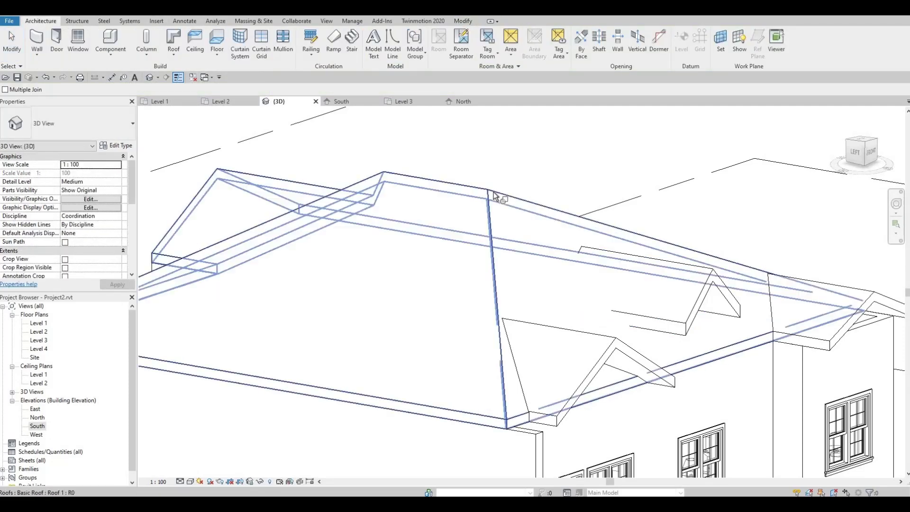
pyautogui.click(582, 253)
pyautogui.click(586, 254)
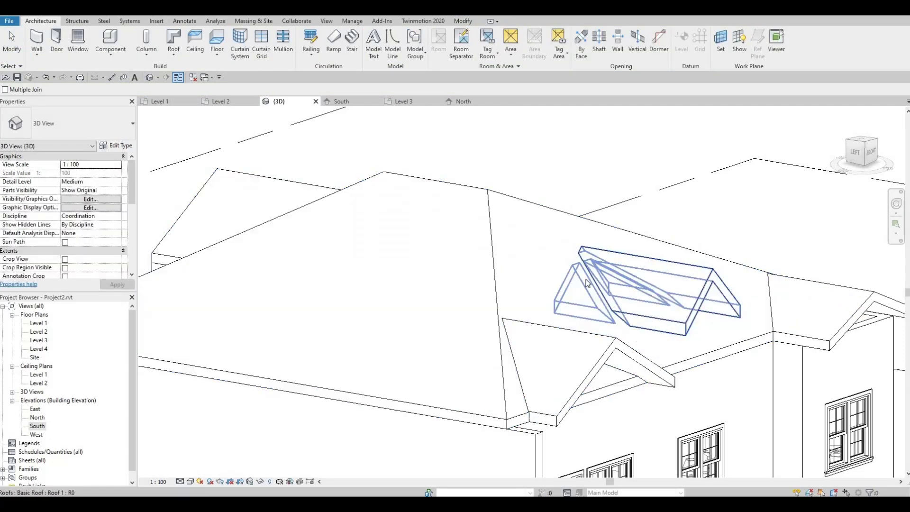
pyautogui.press('Escape')
pyautogui.click(588, 280)
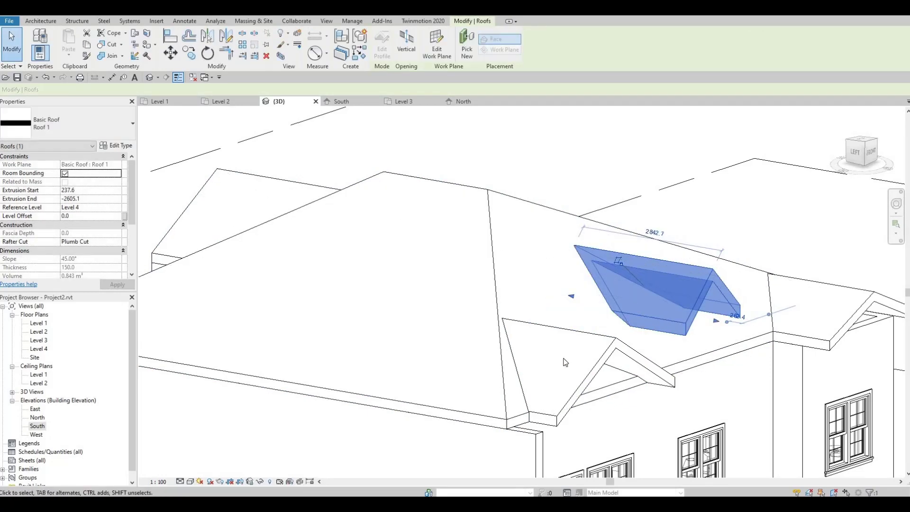
pyautogui.press('Escape')
# Attach the top of the upper-storey front bay wall to the gable roof above it.
pyautogui.keyDown('shift'); pyautogui.moveTo(479, 290); pyautogui.dragTo(578, 240, button='middle'); pyautogui.keyUp('shift')
pyautogui.scroll(-3, 601, 253)
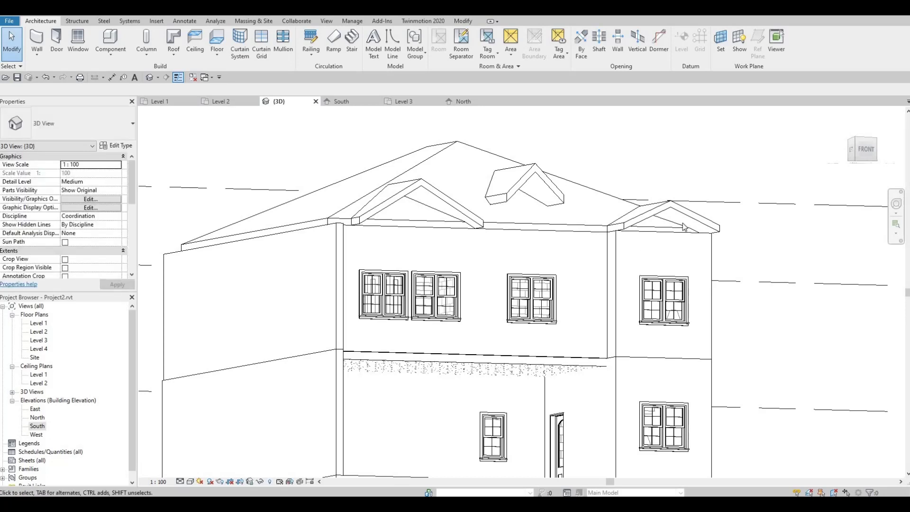
pyautogui.click(637, 240)
pyautogui.click(451, 45)
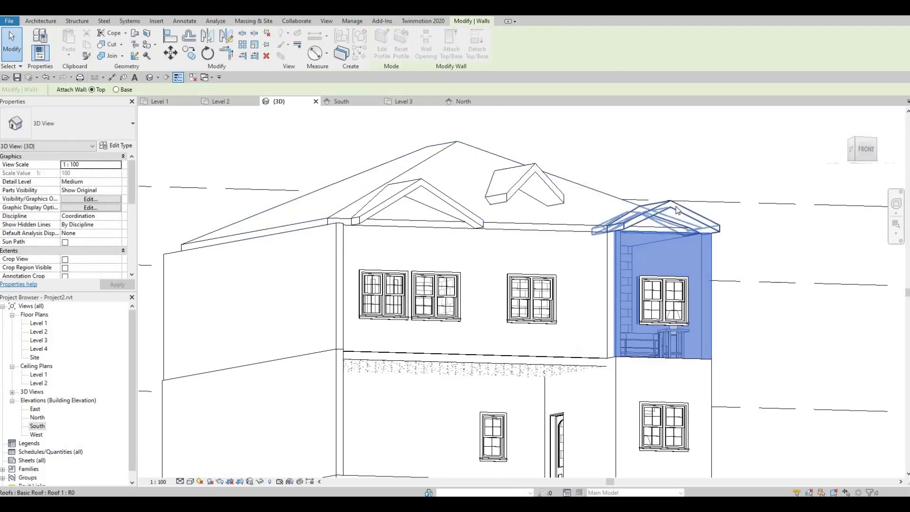
pyautogui.click(666, 280)
pyautogui.press('Escape')
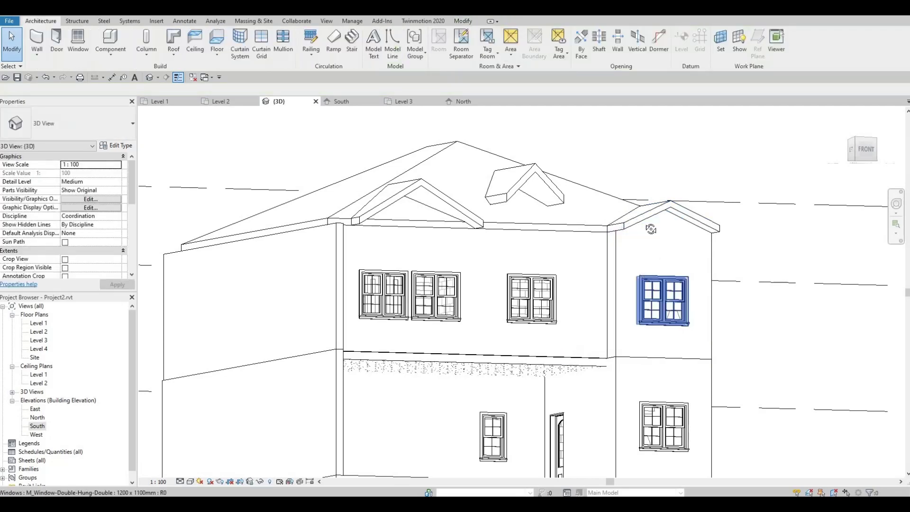
# Attach the top of the rear upper-storey wall with the two double windows to the gable roof above it.
pyautogui.keyDown('shift'); pyautogui.moveTo(663, 299); pyautogui.dragTo(552, 278, button='middle'); pyautogui.keyUp('shift')
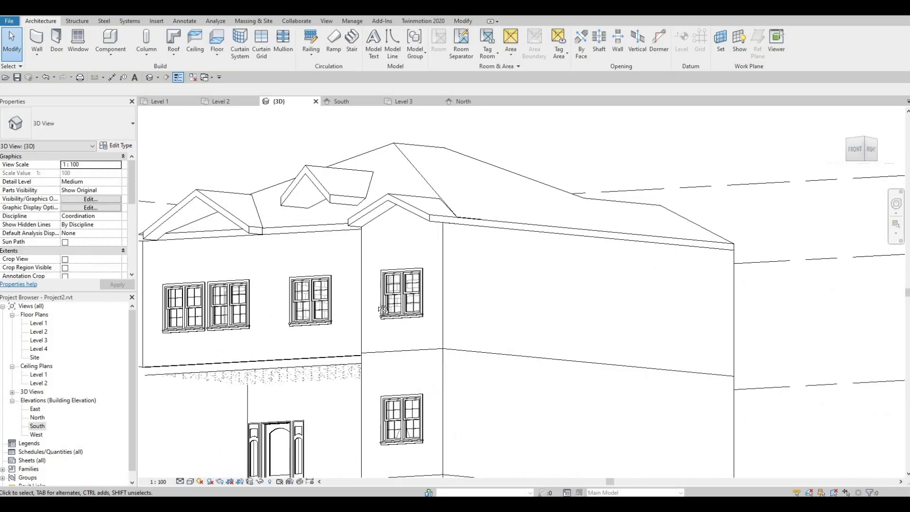
pyautogui.keyDown('shift'); pyautogui.moveTo(383, 309); pyautogui.dragTo(450, 301, button='middle'); pyautogui.keyUp('shift')
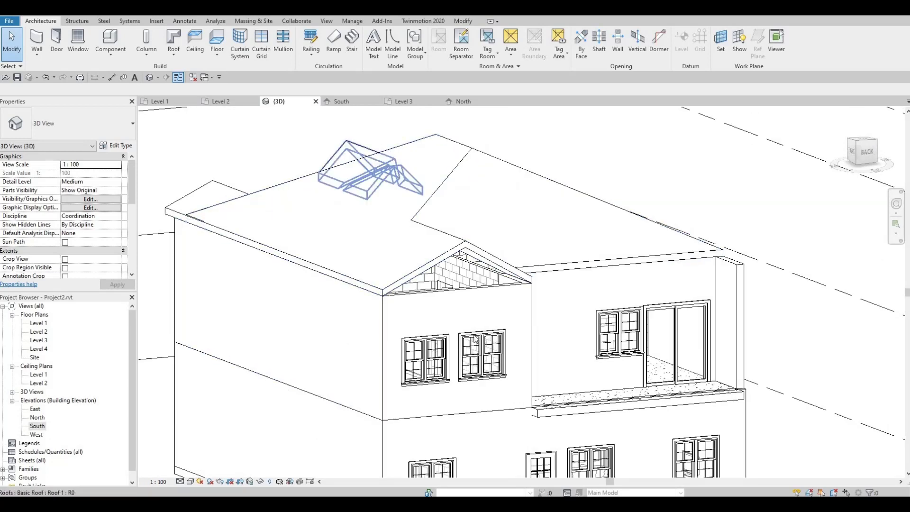
pyautogui.click(411, 161)
pyautogui.click(450, 51)
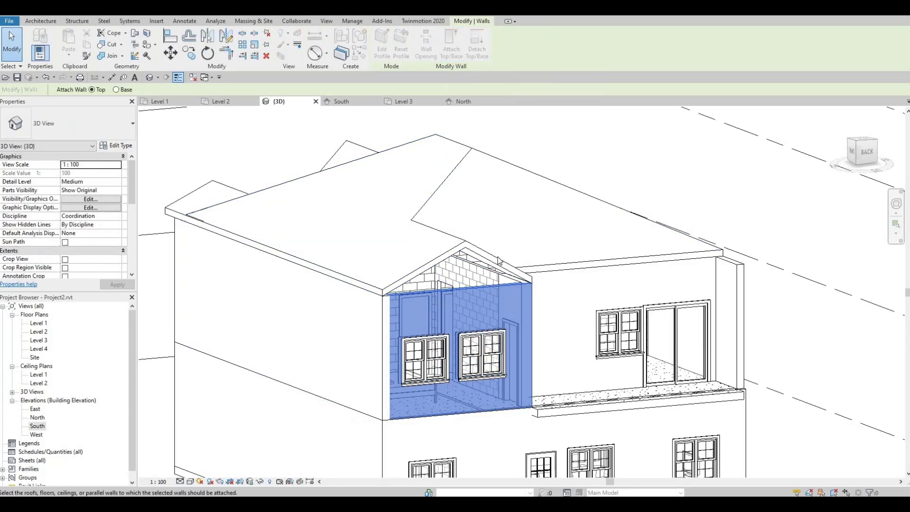
pyautogui.click(476, 294)
pyautogui.press('Escape')
pyautogui.press('Escape')
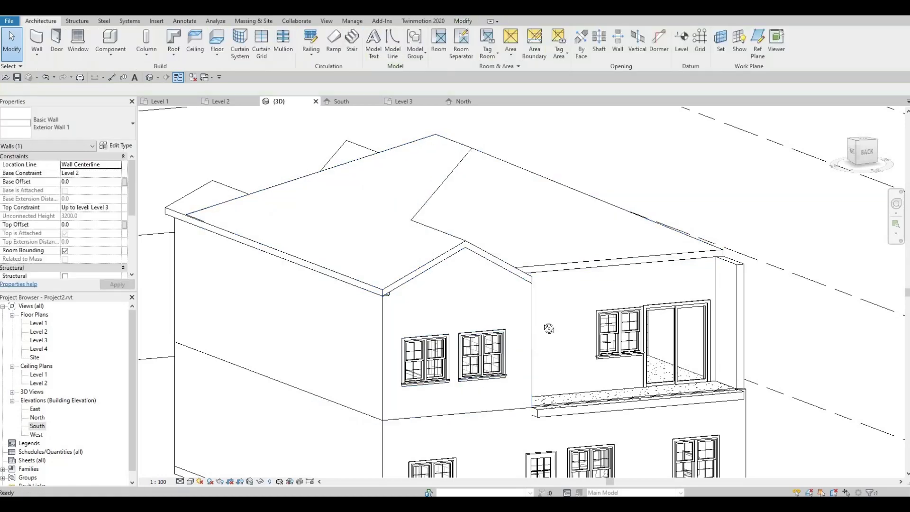
# Attach the top of the adjoining upper-storey side wall to the roof at the rear gable corner.
pyautogui.keyDown('shift'); pyautogui.moveTo(523, 331); pyautogui.dragTo(372, 116, button='middle'); pyautogui.keyUp('shift')
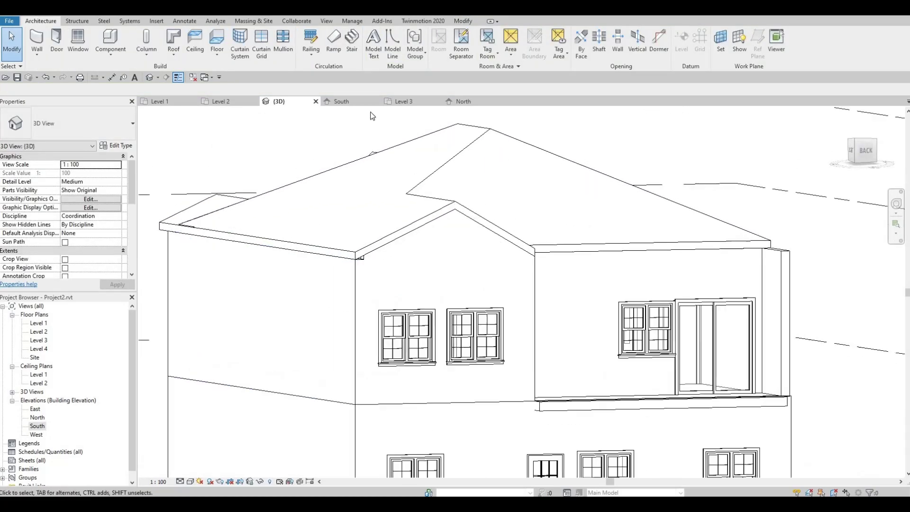
pyautogui.click(357, 264)
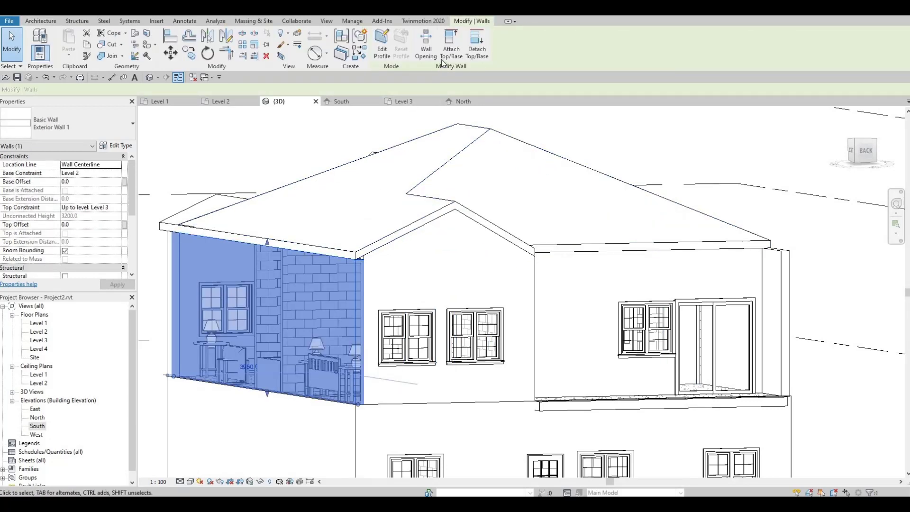
pyautogui.click(359, 255)
pyautogui.press('Escape')
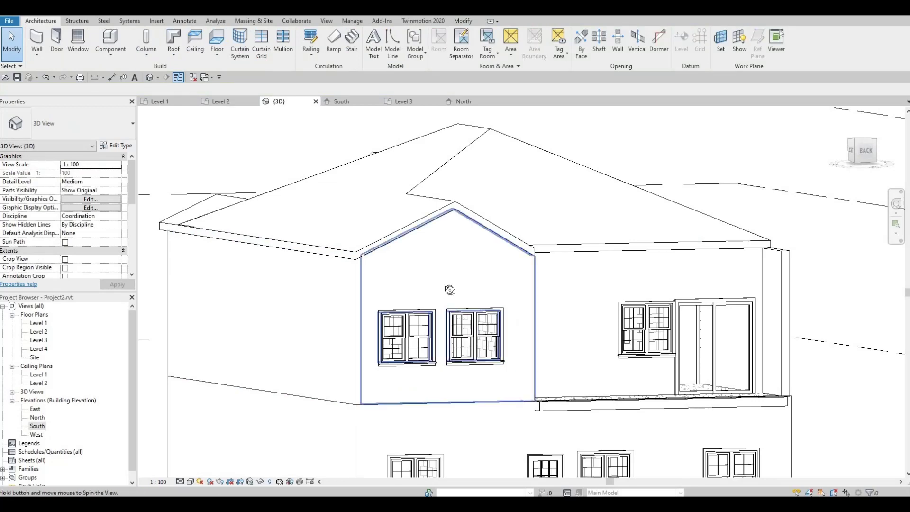
# Examine the front gables and the bay roof's junctions with the walls and main roof in the 3D view.
pyautogui.keyDown('shift'); pyautogui.moveTo(449, 290); pyautogui.dragTo(674, 214, button='middle'); pyautogui.keyUp('shift')
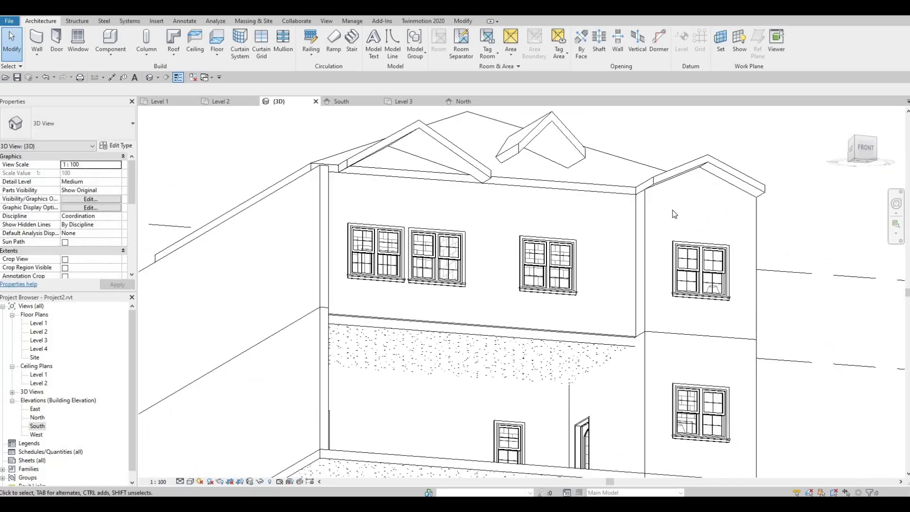
pyautogui.scroll(10, 654, 204)
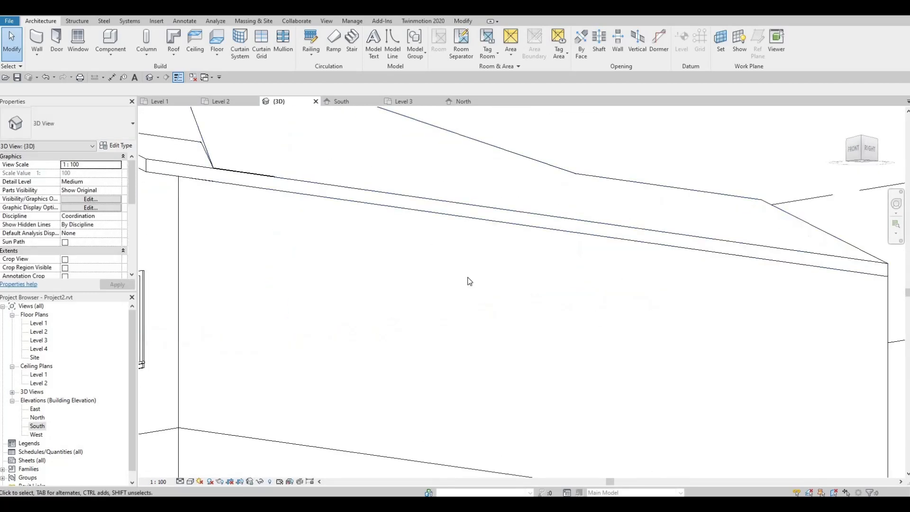
pyautogui.scroll(-5, 468, 282)
pyautogui.keyDown('shift'); pyautogui.moveTo(613, 359); pyautogui.dragTo(573, 371, button='middle'); pyautogui.keyUp('shift')
pyautogui.scroll(3, 585, 385)
pyautogui.scroll(-3, 554, 413)
pyautogui.scroll(3, 573, 371)
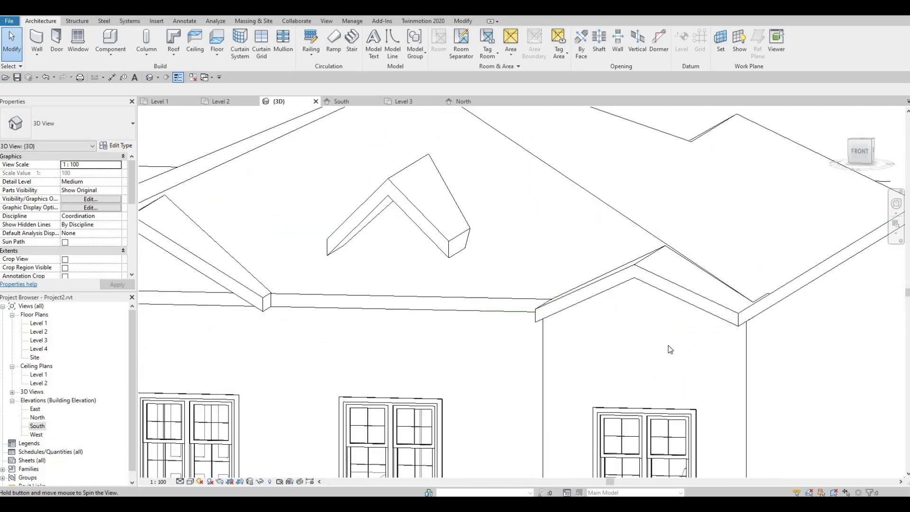
pyautogui.keyDown('shift'); pyautogui.moveTo(670, 349); pyautogui.dragTo(595, 368, button='middle'); pyautogui.keyUp('shift')
pyautogui.scroll(-3, 595, 367)
pyautogui.scroll(3, 673, 254)
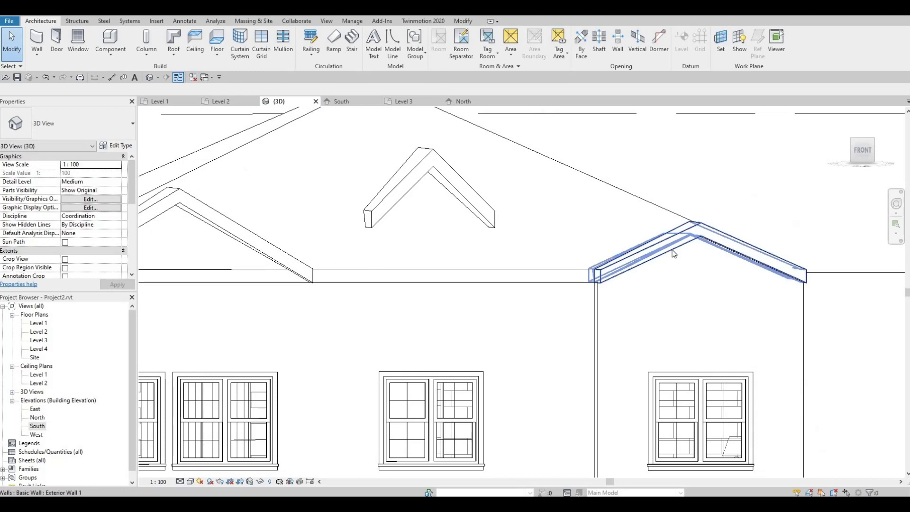
# Nudge the gable roof over the front bay slightly towards grid A in the South elevation.
pyautogui.click(649, 279)
pyautogui.keyDown('shift'); pyautogui.moveTo(711, 361); pyautogui.dragTo(693, 410, button='middle'); pyautogui.keyUp('shift')
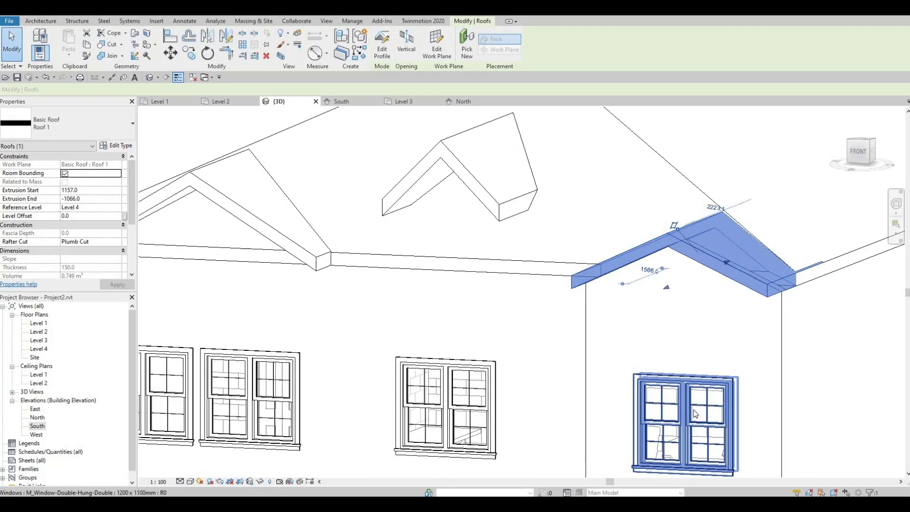
pyautogui.click(29, 426)
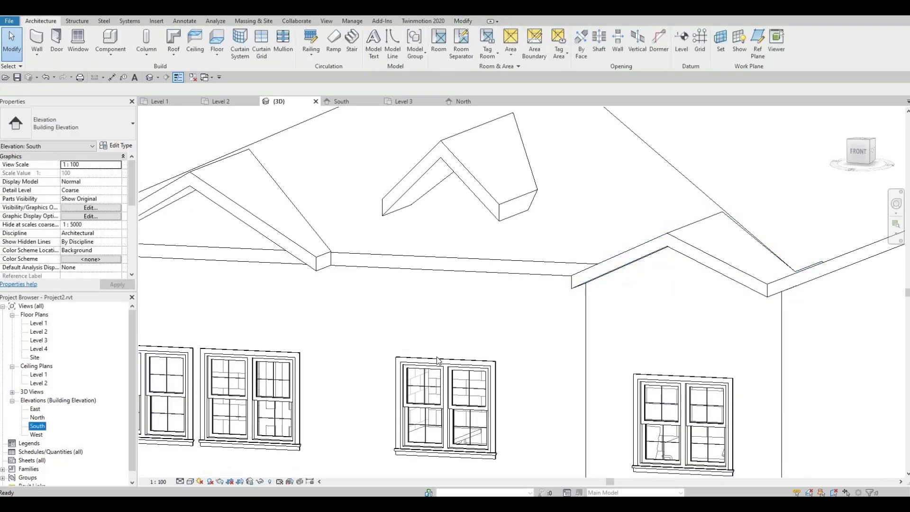
pyautogui.doubleClick(43, 428)
pyautogui.click(654, 266)
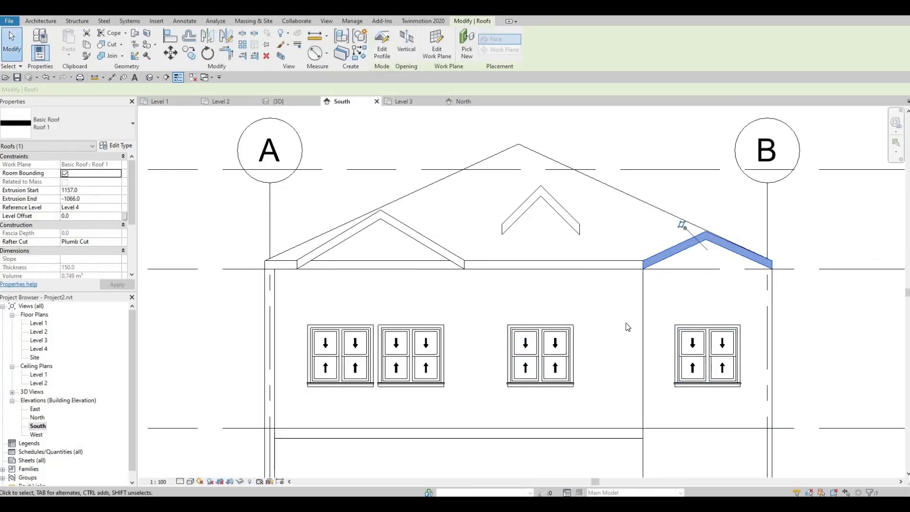
pyautogui.press('Escape')
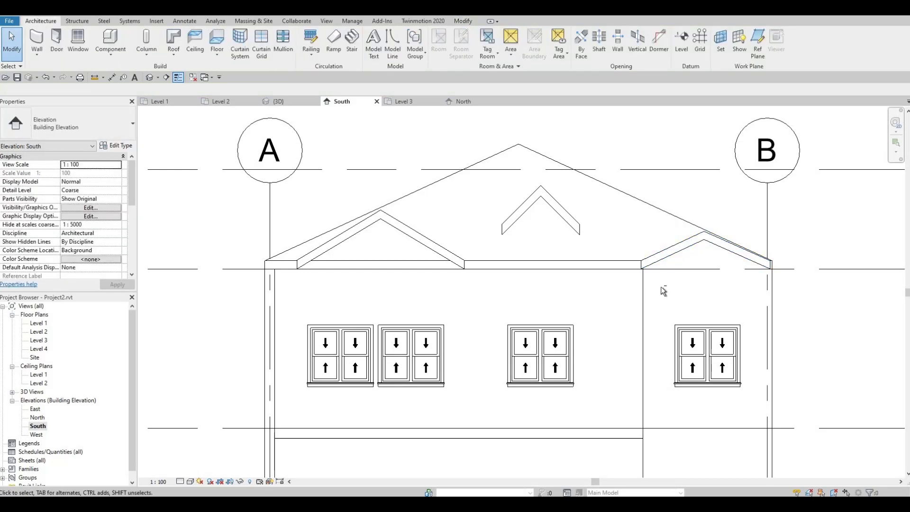
# Inspect the nudged bay gable in the elevation and 3D views and undo the nudge.
pyautogui.scroll(-1, 626, 305)
pyautogui.scroll(-1, 585, 237)
pyautogui.scroll(-1, 638, 238)
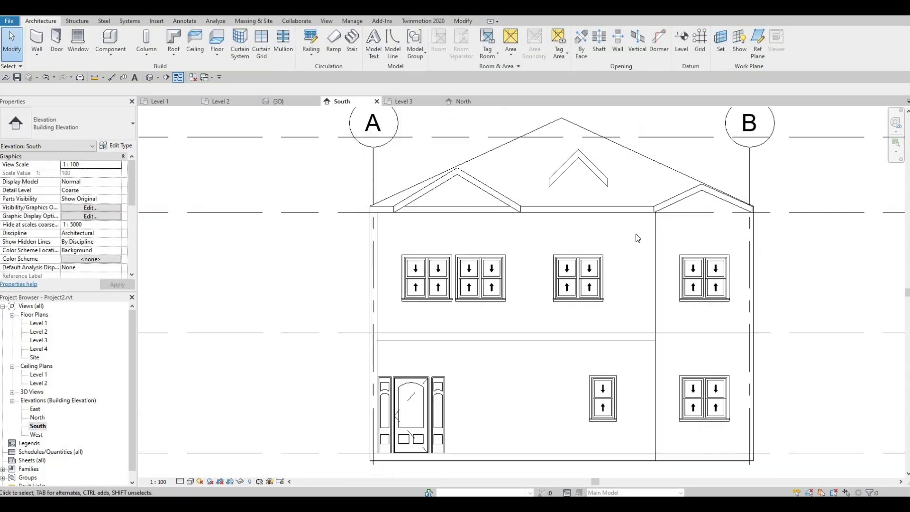
pyautogui.moveTo(573, 242); pyautogui.dragTo(569, 252, button='middle')
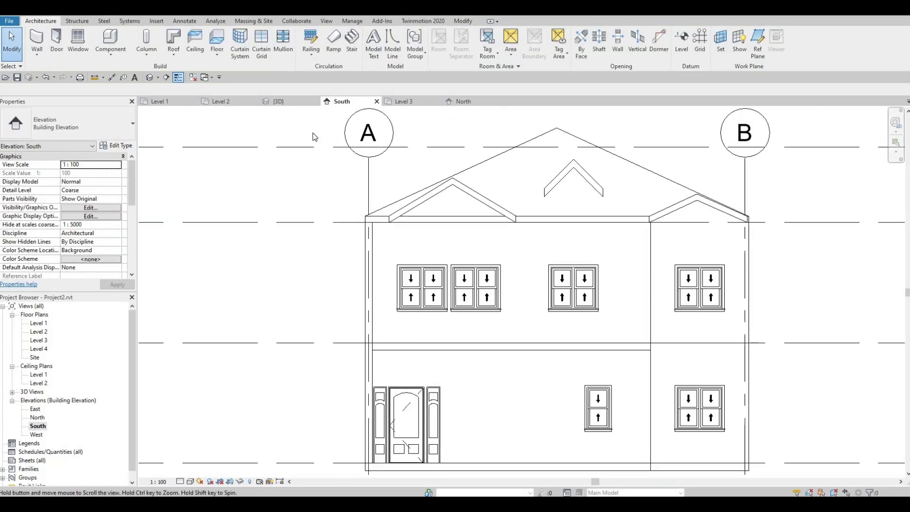
pyautogui.click(149, 77)
pyautogui.keyDown('shift'); pyautogui.moveTo(654, 284); pyautogui.dragTo(508, 313, button='middle'); pyautogui.keyUp('shift')
pyautogui.moveTo(428, 337)
pyautogui.keyDown('shift'); pyautogui.mouseDown(button='middle')
pyautogui.moveTo(370, 341)
pyautogui.moveTo(429, 324)
pyautogui.mouseUp(button='middle'); pyautogui.keyUp('shift')
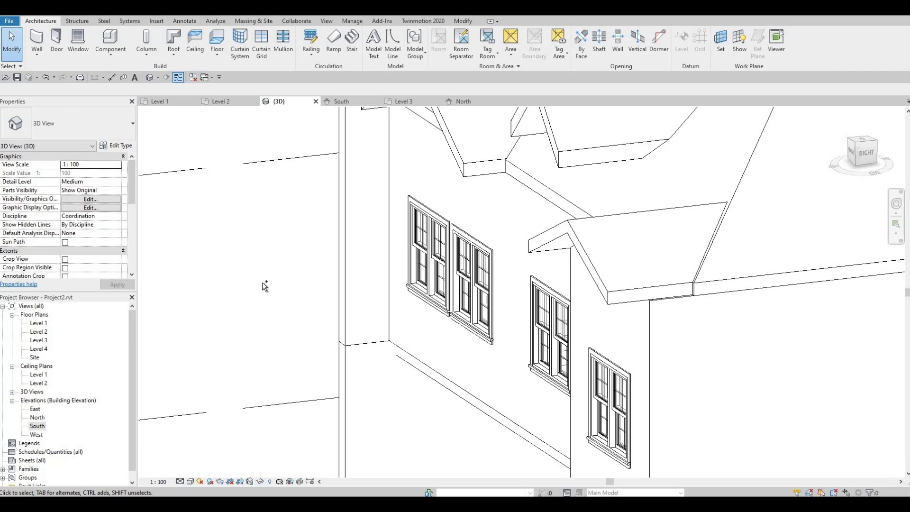
pyautogui.keyDown('shift'); pyautogui.moveTo(329, 286); pyautogui.dragTo(308, 290, button='middle'); pyautogui.keyUp('shift')
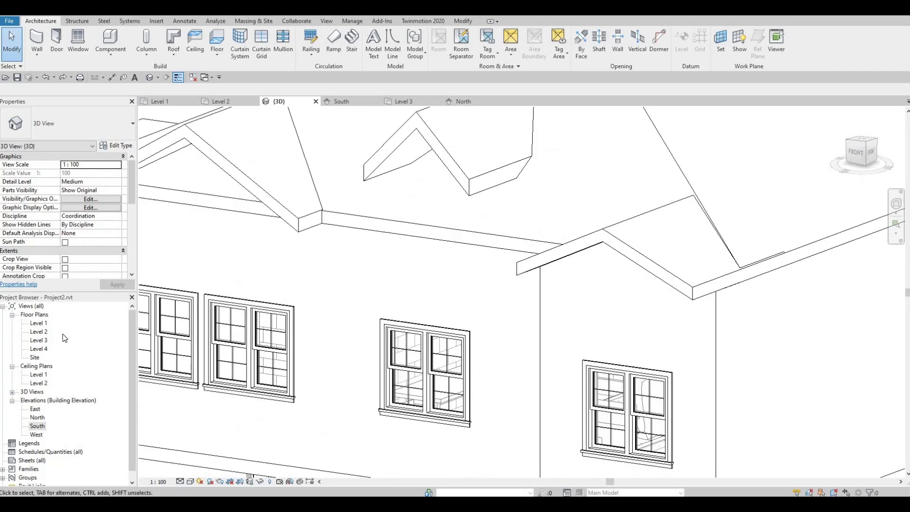
# Shift the bay's gable roof slightly towards grid A in the South elevation and check the front in 3D.
pyautogui.doubleClick(37, 425)
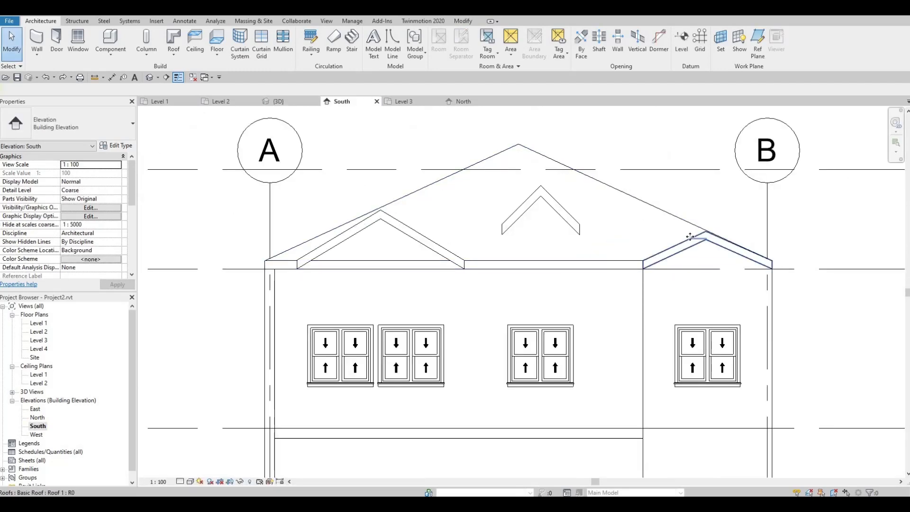
pyautogui.click(689, 236)
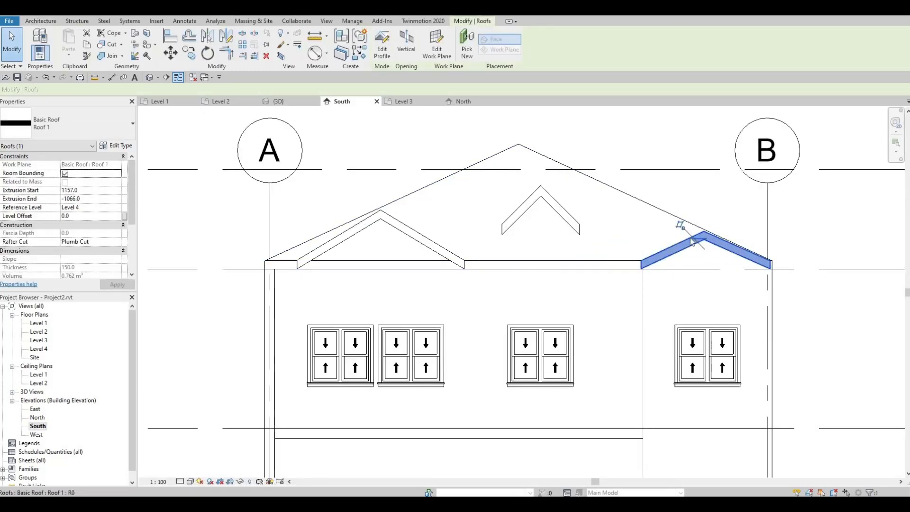
pyautogui.press('Escape')
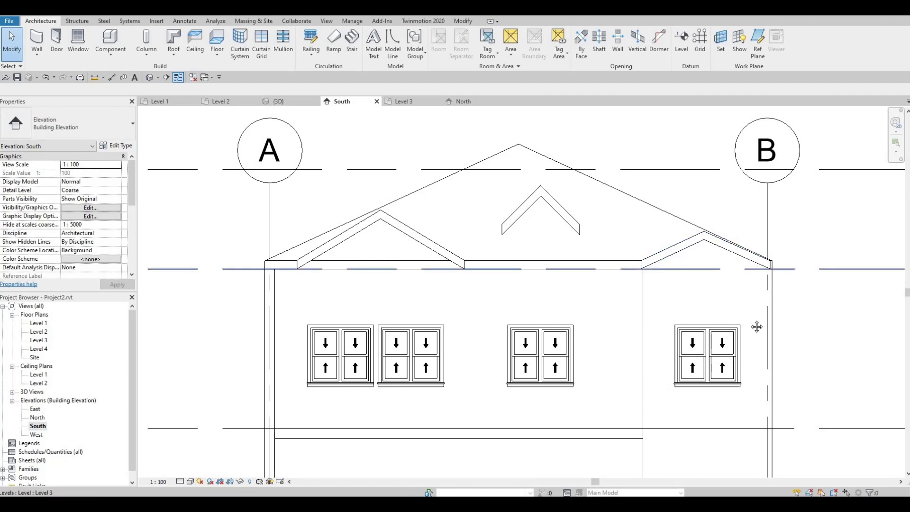
pyautogui.keyDown('ctrl'); pyautogui.scroll(2, 678, 309); pyautogui.keyUp('ctrl')
pyautogui.moveTo(494, 329); pyautogui.dragTo(526, 303, button='middle')
pyautogui.scroll(-1, 537, 291)
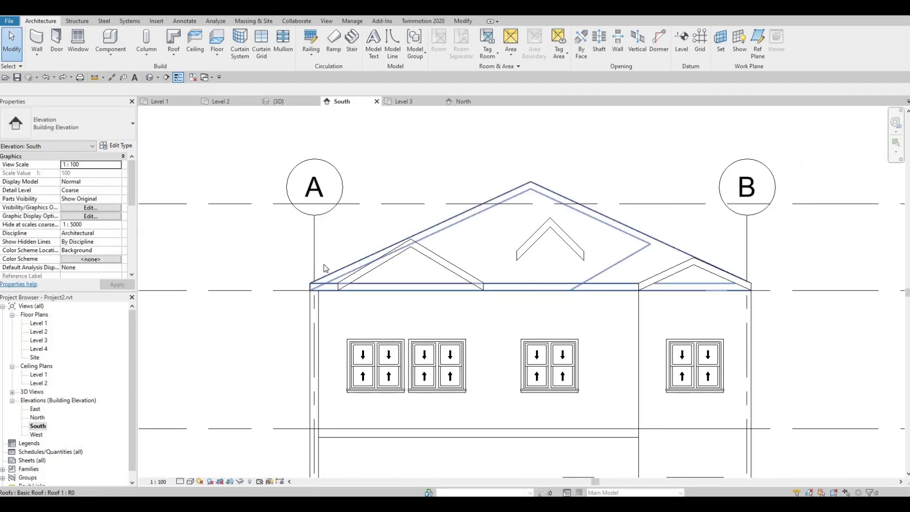
pyautogui.click(279, 101)
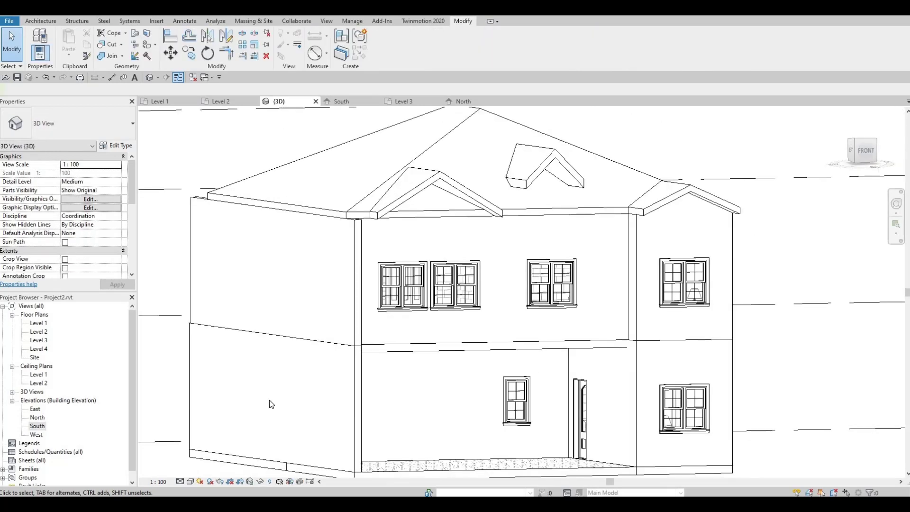
pyautogui.keyDown('shift'); pyautogui.moveTo(269, 400); pyautogui.dragTo(404, 375, button='middle'); pyautogui.keyUp('shift')
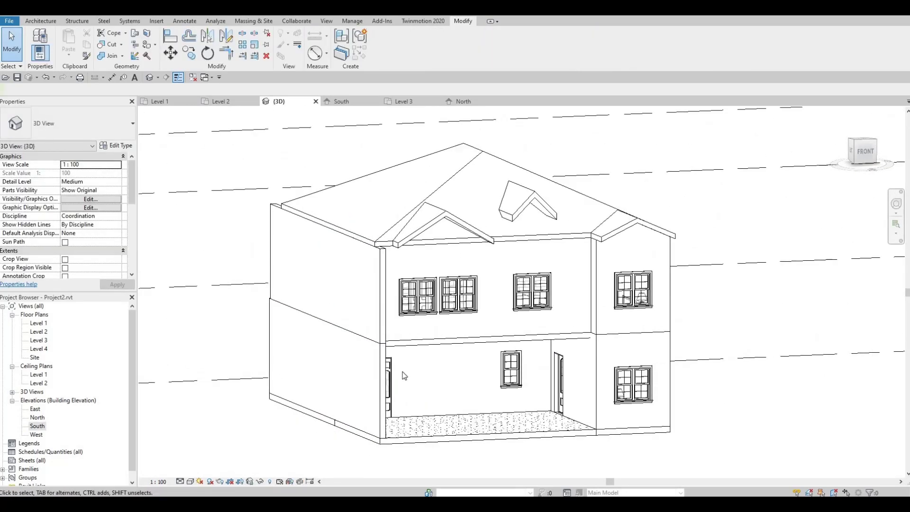